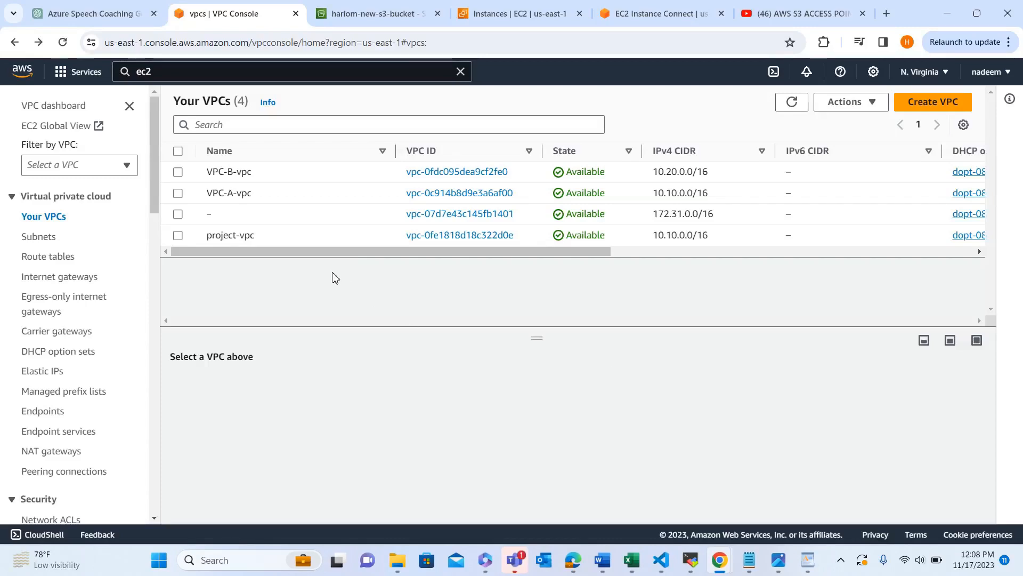
Start creating a VPC with the "VPC and more" option and review its default subnet, gateway, endpoint and DNS settings
{"action": "mouse_move", "coordinate": [225, 221]}
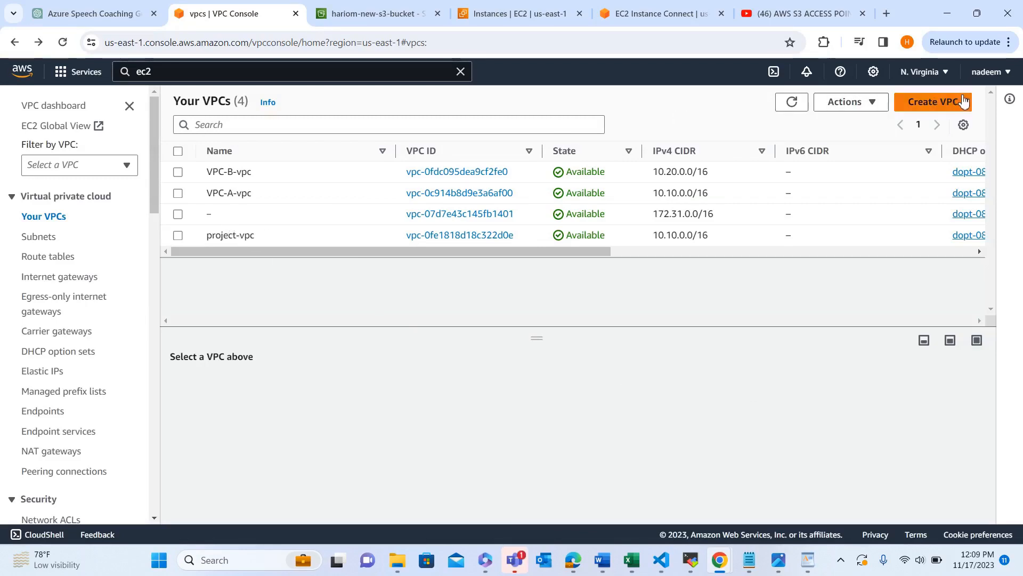
{"action": "left_click", "coordinate": [939, 107]}
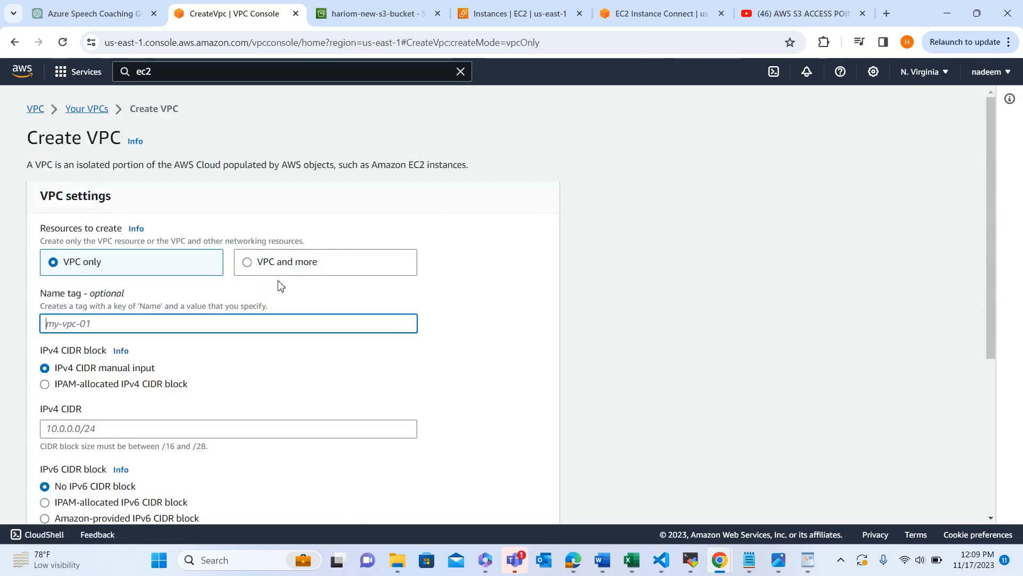
{"action": "left_click", "coordinate": [300, 262]}
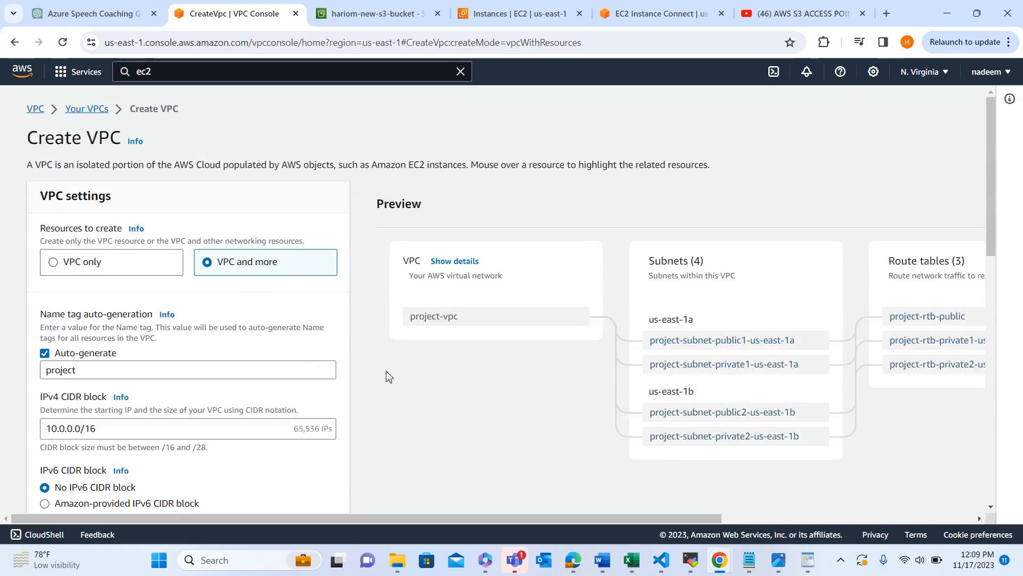
{"action": "scroll", "coordinate": [401, 377], "scroll_direction": "down", "scroll_amount": 2}
{"action": "scroll", "coordinate": [402, 376], "scroll_direction": "down", "scroll_amount": 3}
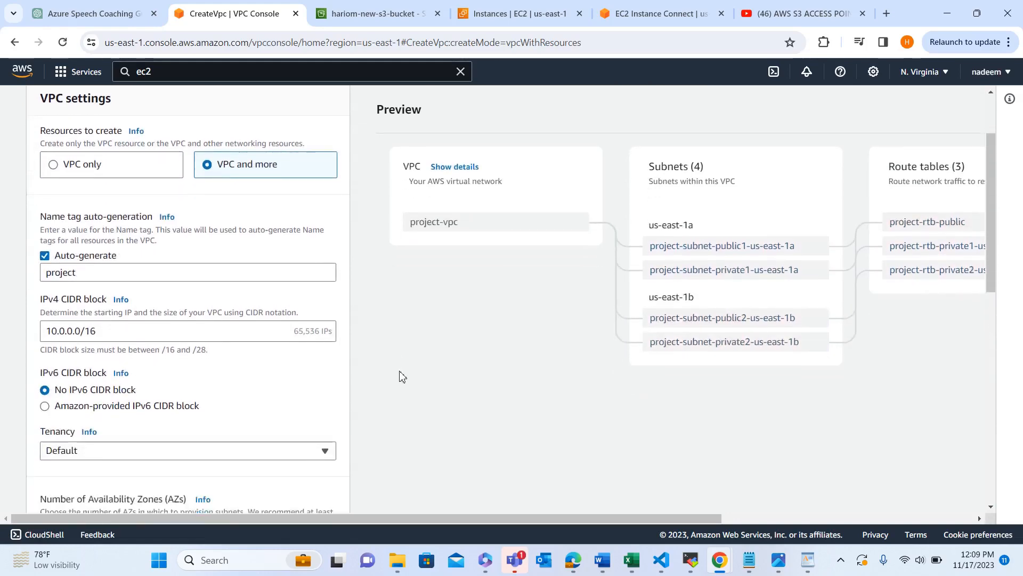
{"action": "scroll", "coordinate": [402, 376], "scroll_direction": "down", "scroll_amount": 8}
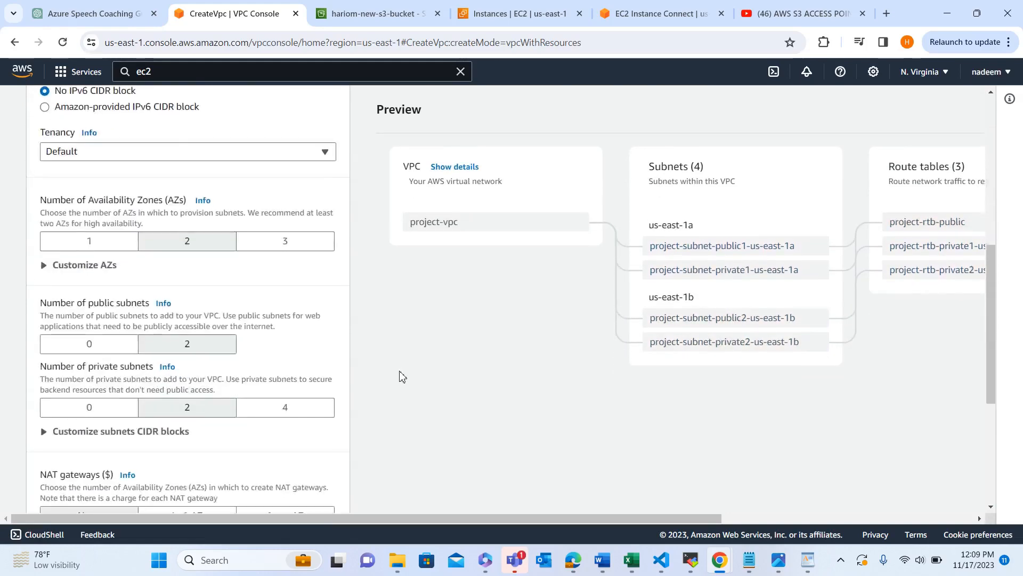
{"action": "scroll", "coordinate": [402, 376], "scroll_direction": "down", "scroll_amount": 1}
{"action": "scroll", "coordinate": [402, 376], "scroll_direction": "up", "scroll_amount": 7}
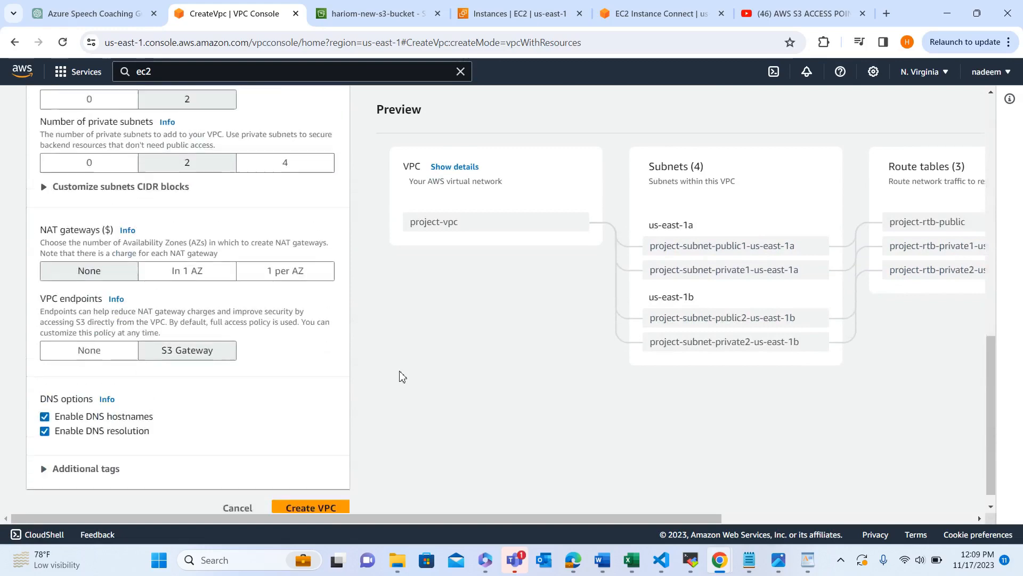
{"action": "scroll", "coordinate": [402, 376], "scroll_direction": "up", "scroll_amount": 5}
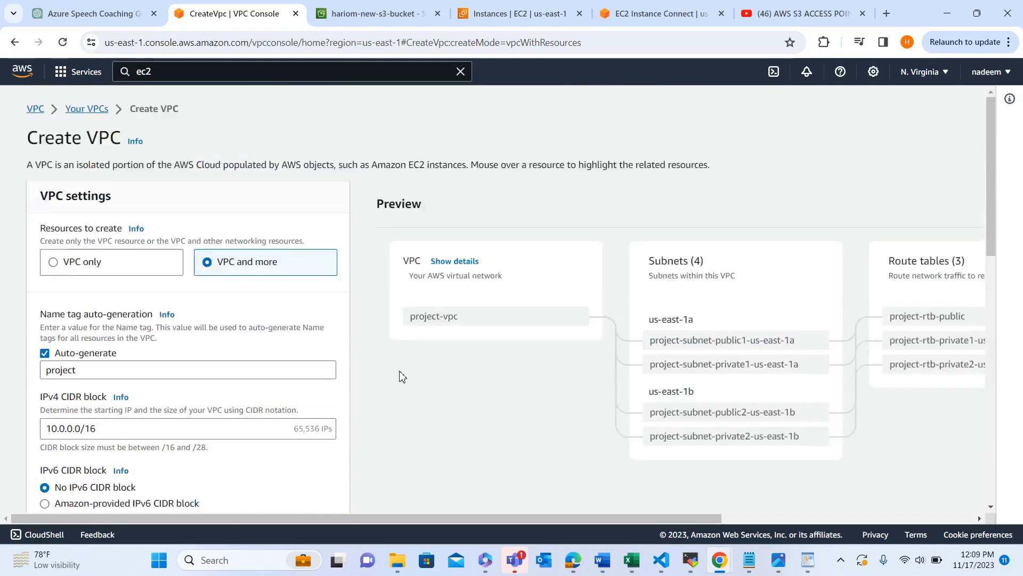
Set the auto-generated name tag for the VPC resources to project_New_S3
{"action": "left_click", "coordinate": [133, 369]}
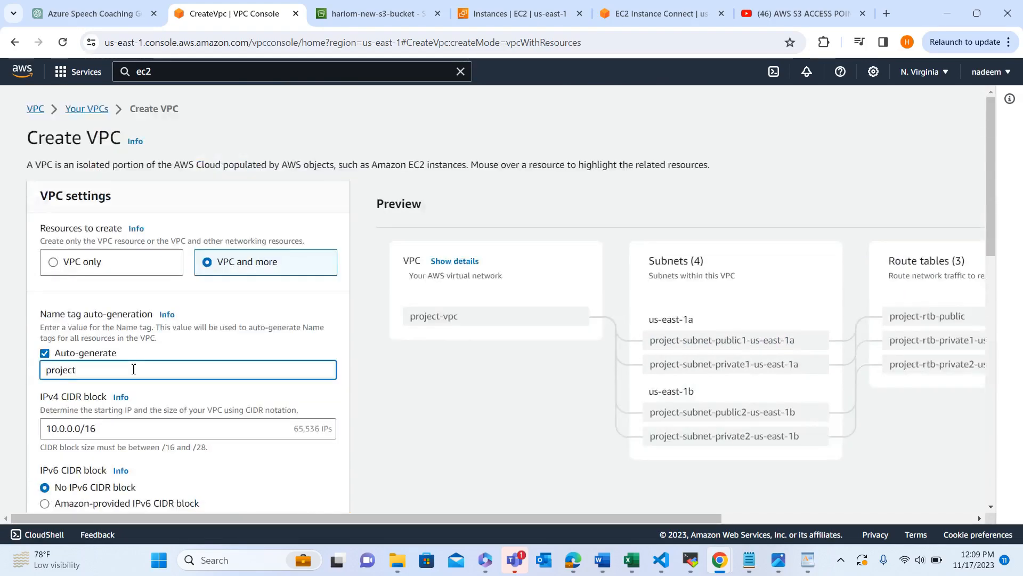
{"action": "type", "text": "_"}
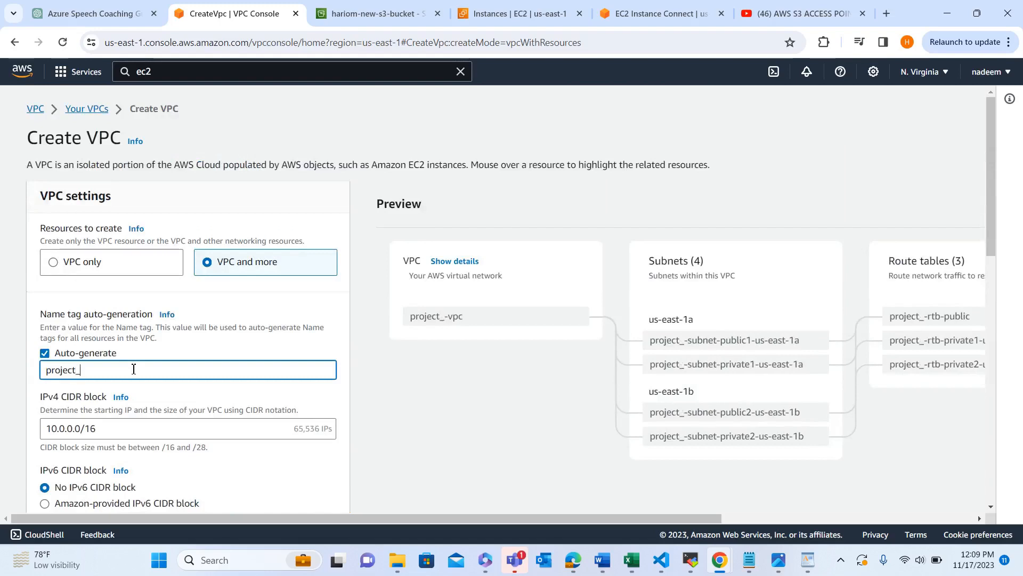
{"action": "type", "text": "New"}
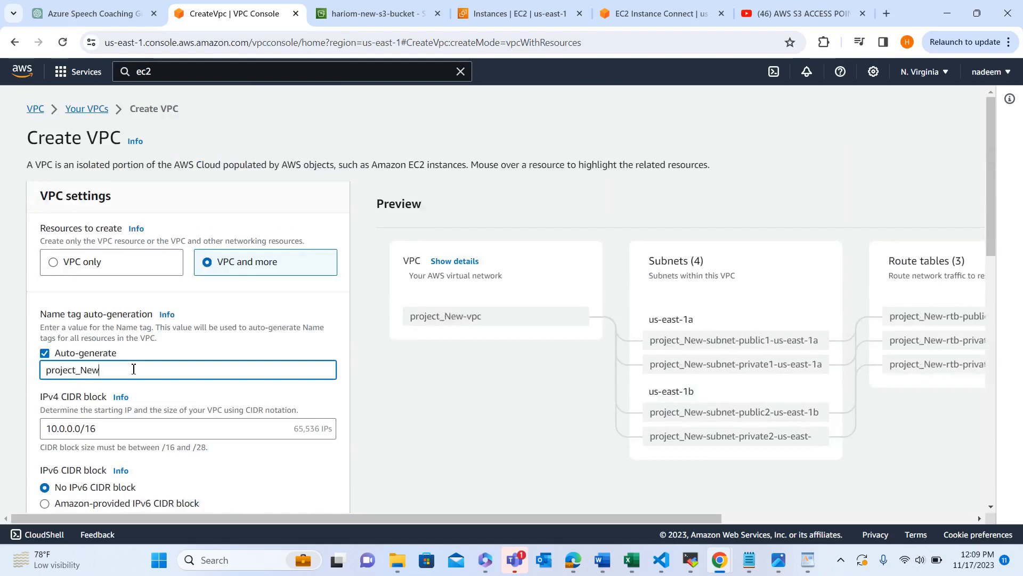
{"action": "type", "text": "_"}
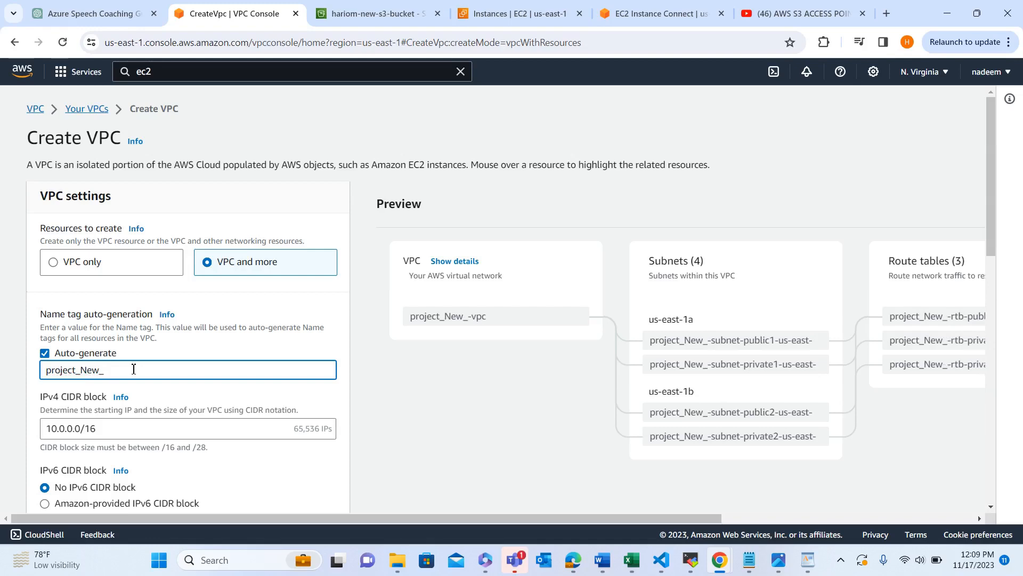
{"action": "type", "text": "S3"}
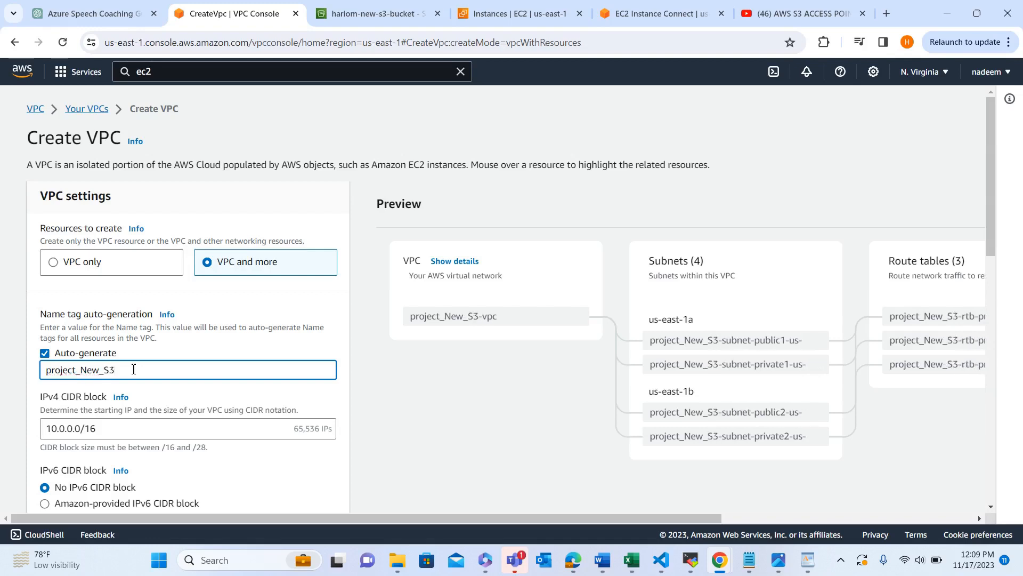
{"action": "double_click", "coordinate": [133, 369]}
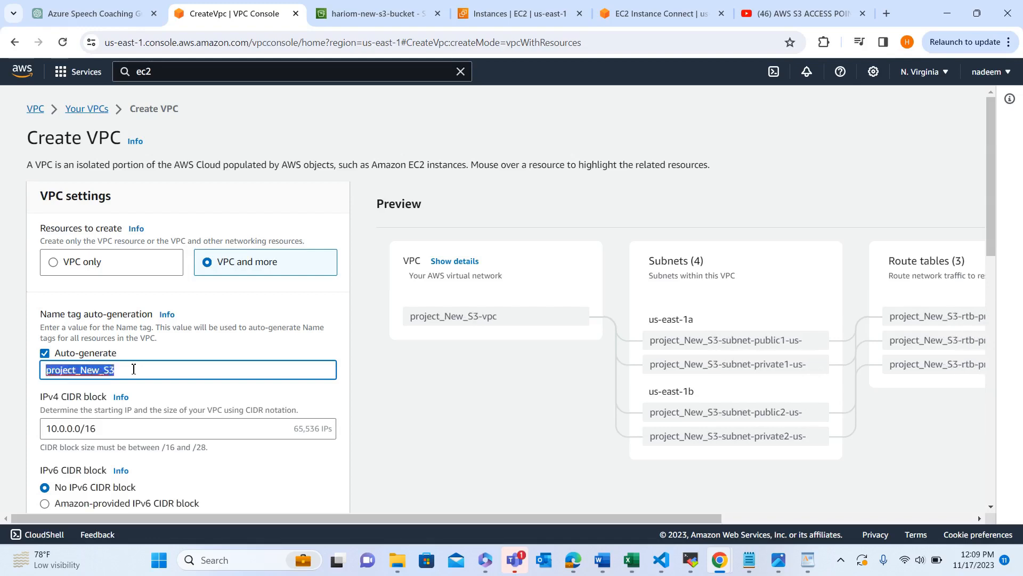
Create the VPC with the remaining default settings, view its details and return to the list of VPCs
{"action": "scroll", "coordinate": [134, 369], "scroll_direction": "down", "scroll_amount": 10}
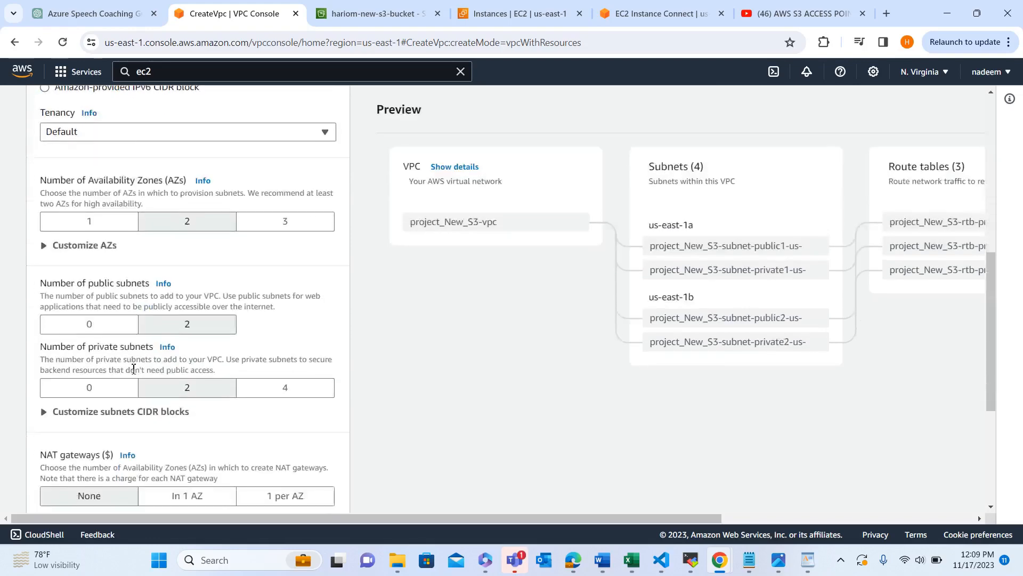
{"action": "left_click", "coordinate": [310, 488]}
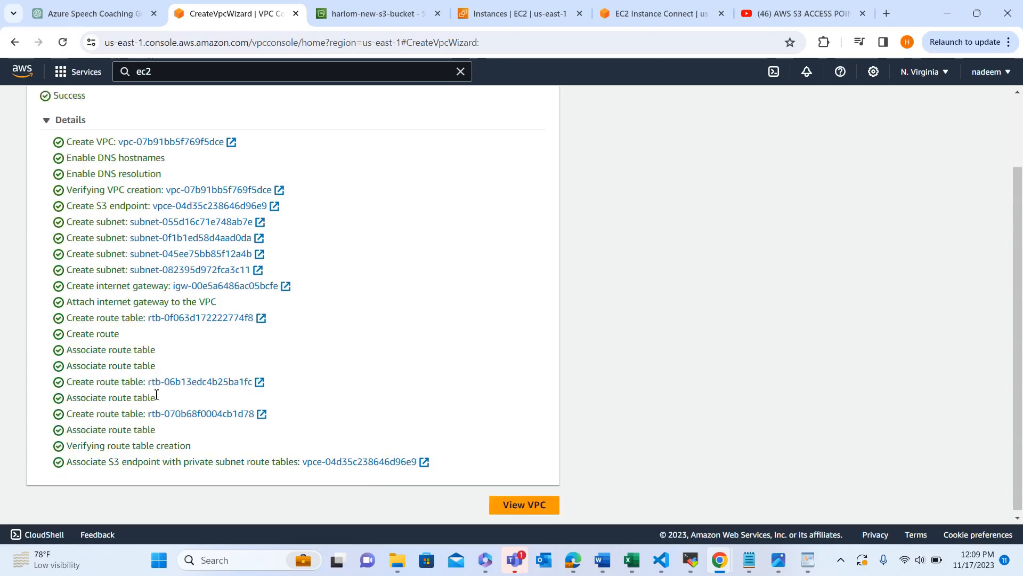
{"action": "left_click", "coordinate": [538, 511]}
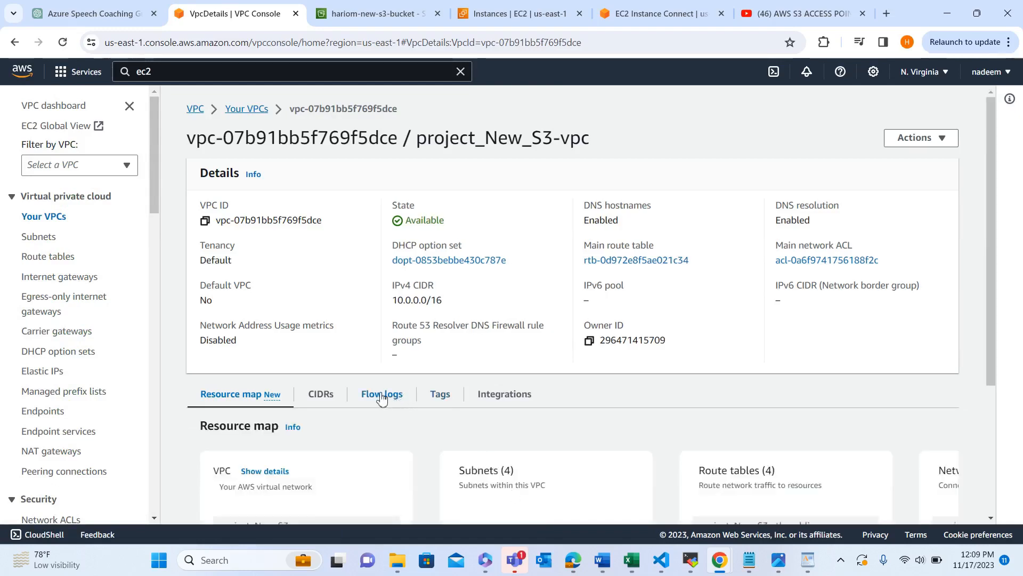
{"action": "left_click", "coordinate": [267, 113]}
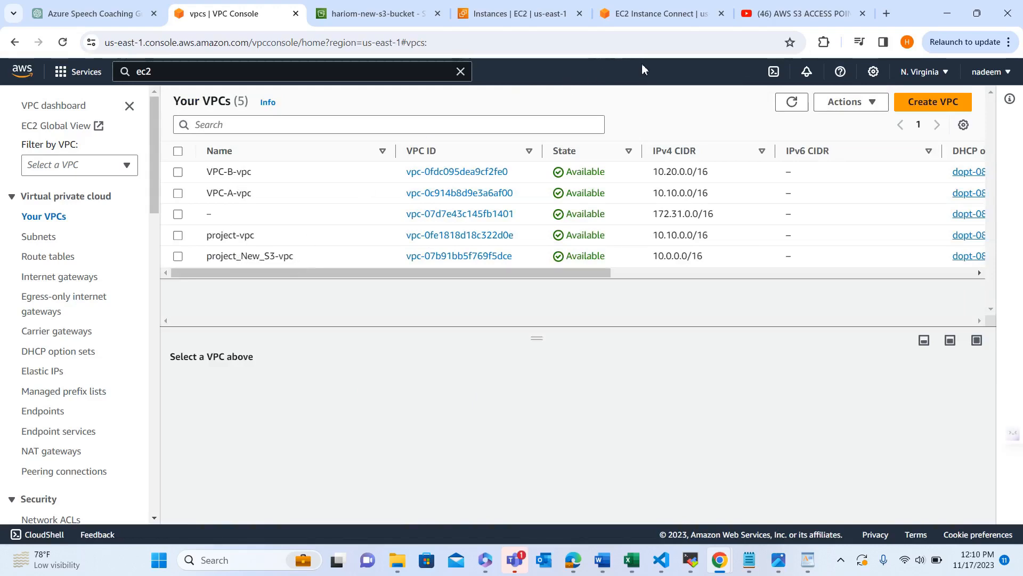
Start a new access point for the S3 bucket open in the other browser tab and name it ap-3
{"action": "left_click", "coordinate": [394, 16]}
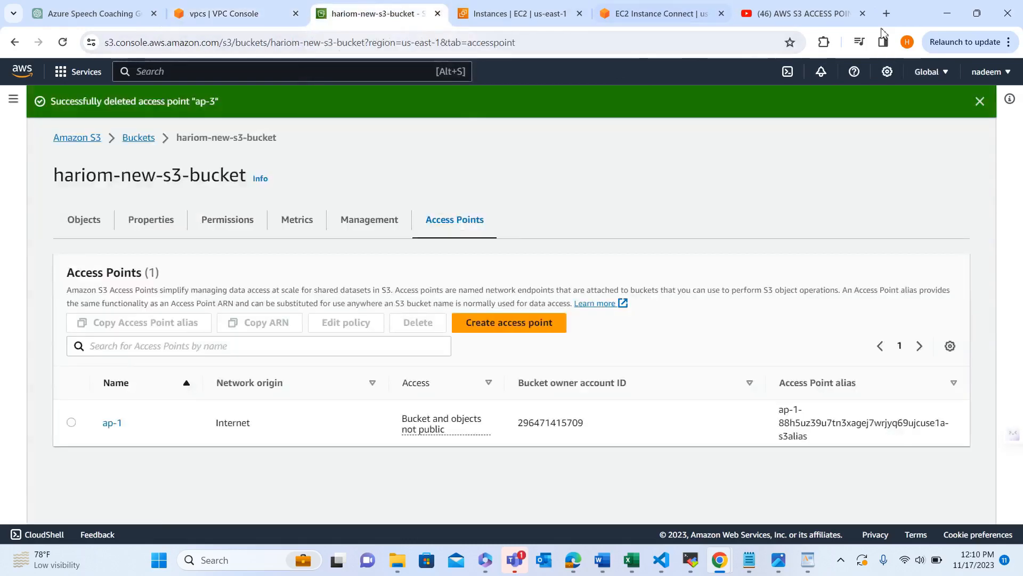
{"action": "left_click", "coordinate": [980, 102]}
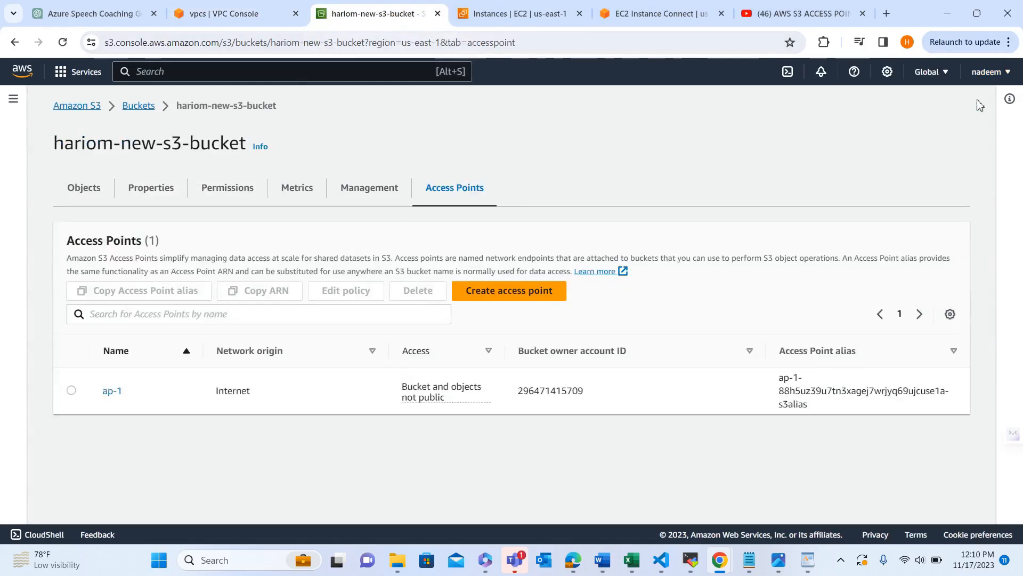
{"action": "left_click", "coordinate": [510, 296]}
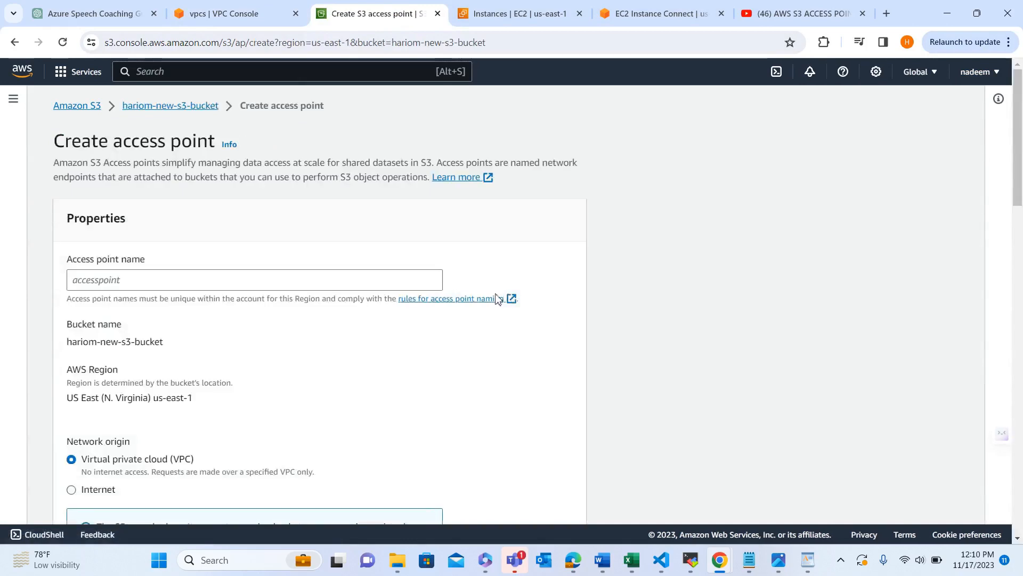
{"action": "left_click", "coordinate": [169, 282]}
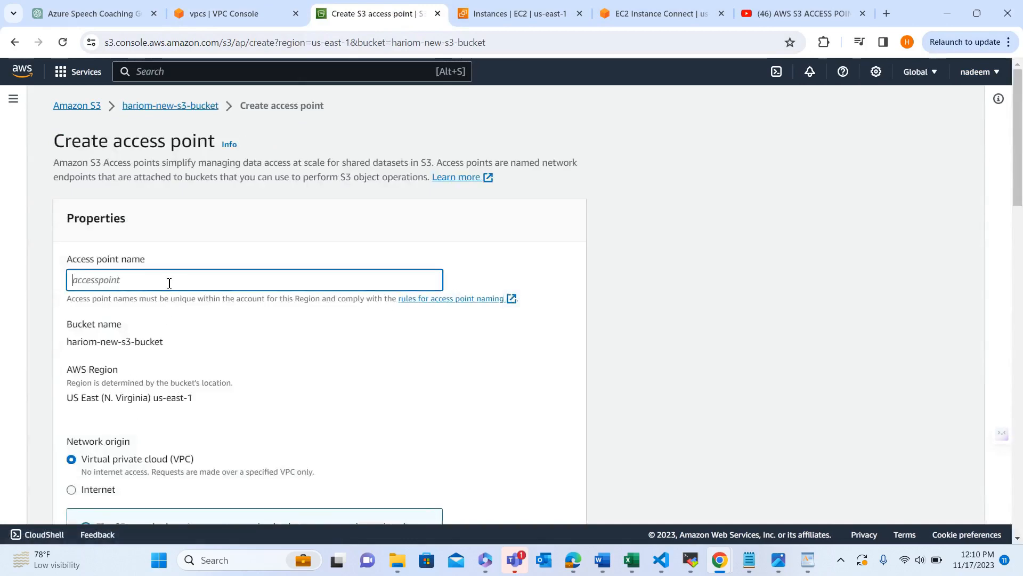
{"action": "type", "text": "ap-3"}
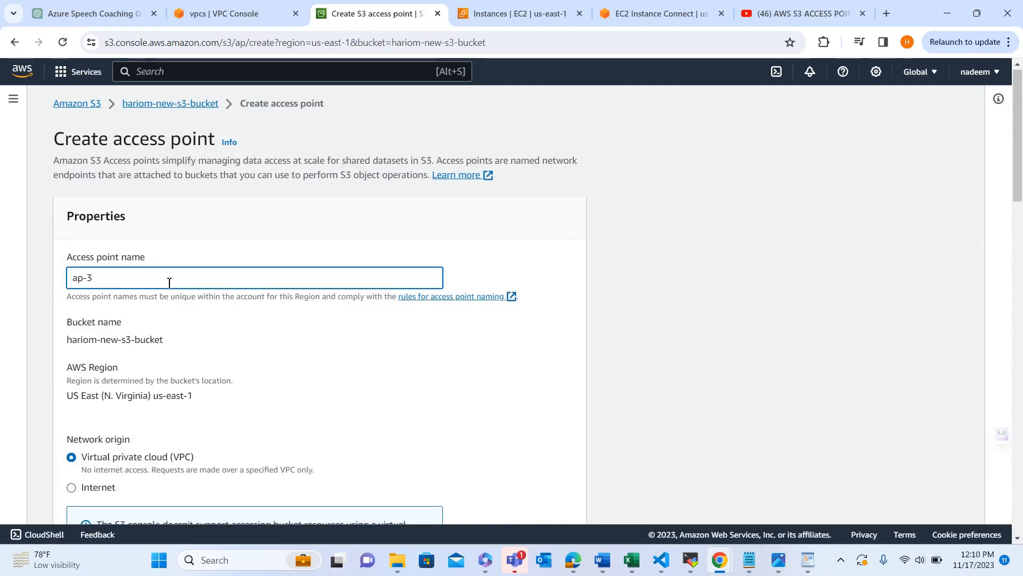
Copy the VPC ID of project_New_S3-vpc from the VPC console for the access point's VPC network origin
{"action": "scroll", "coordinate": [169, 283], "scroll_direction": "down", "scroll_amount": 5}
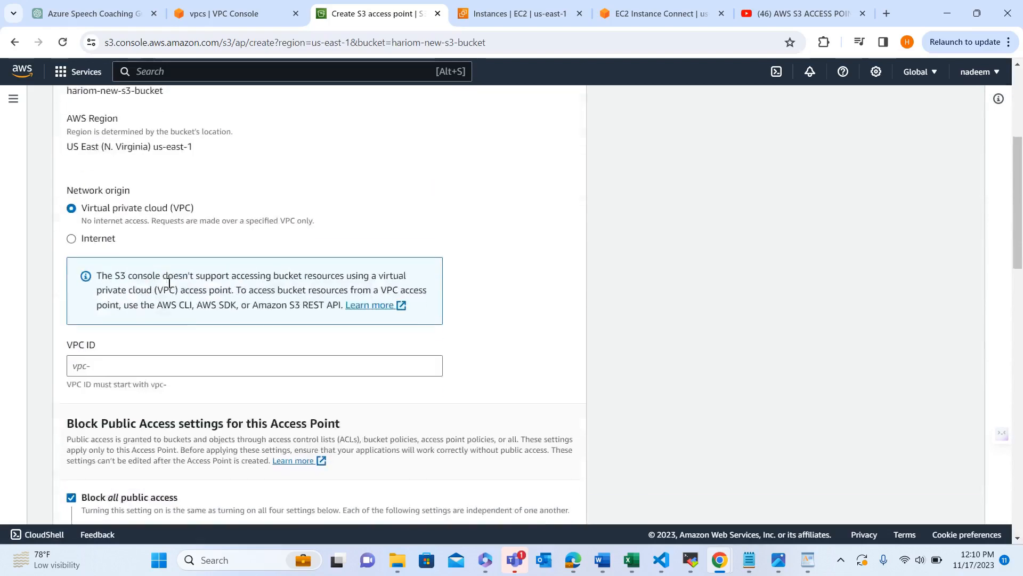
{"action": "left_click", "coordinate": [229, 14]}
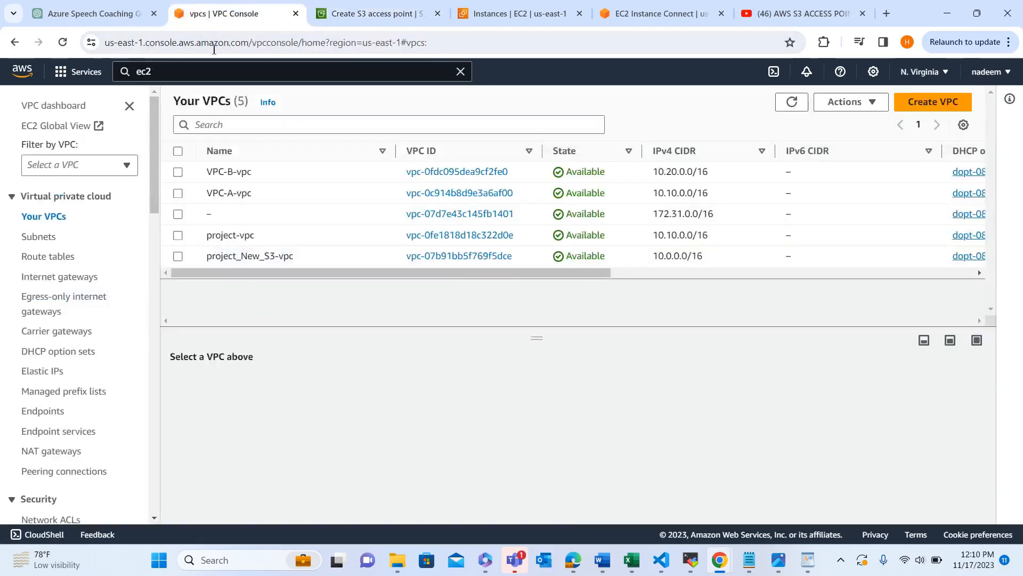
{"action": "left_click", "coordinate": [178, 256]}
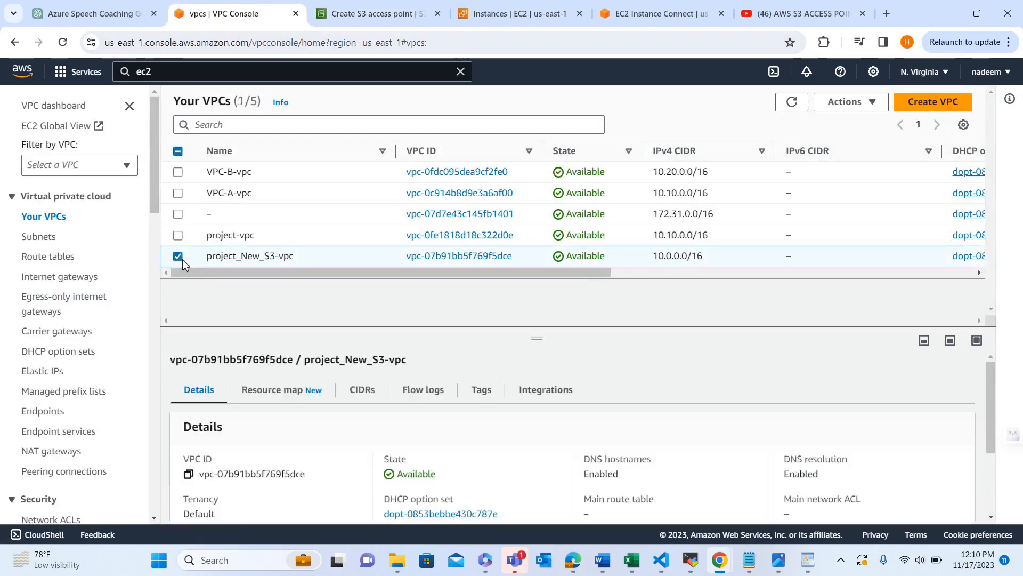
{"action": "left_click", "coordinate": [188, 474]}
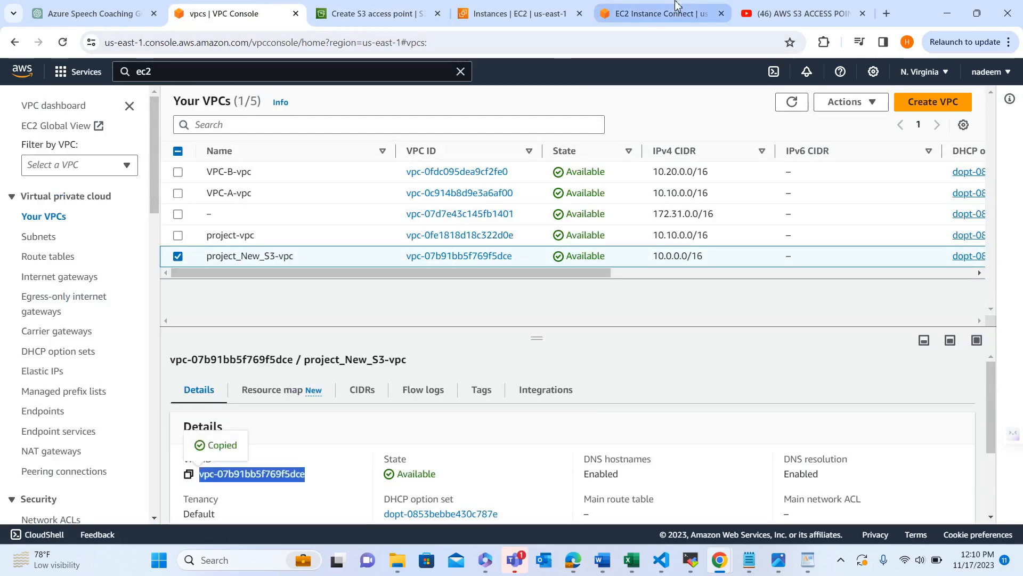
Close the EC2 Instance Connect session of the terminated S3_Access_new instance
{"action": "left_click", "coordinate": [653, 11]}
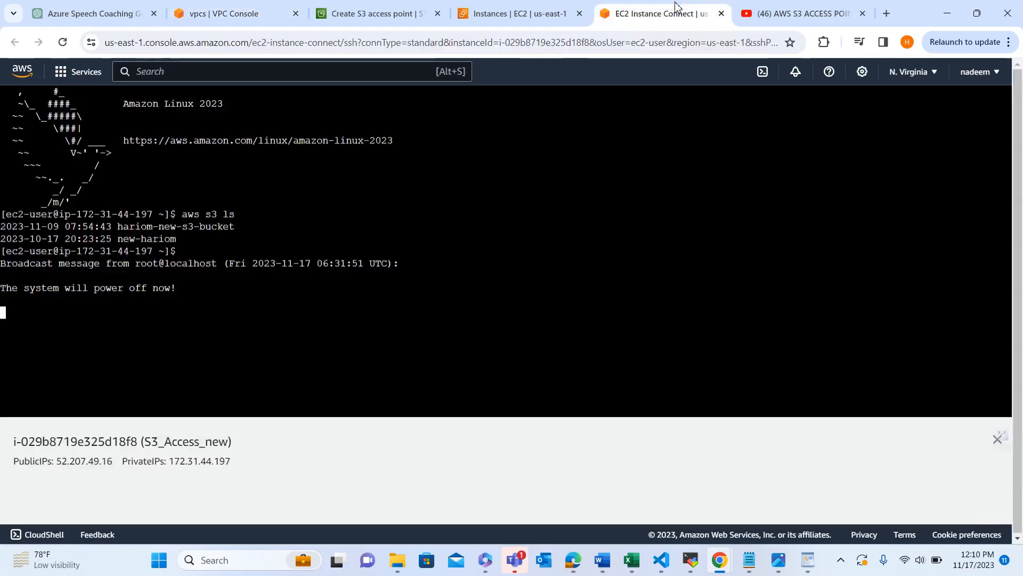
{"action": "left_click", "coordinate": [540, 8]}
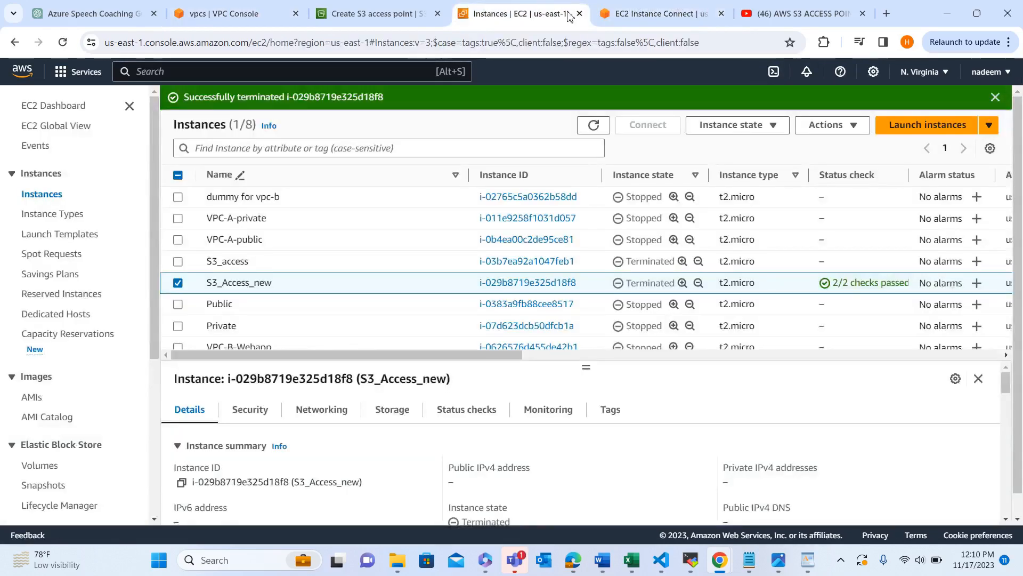
{"action": "left_click", "coordinate": [721, 14]}
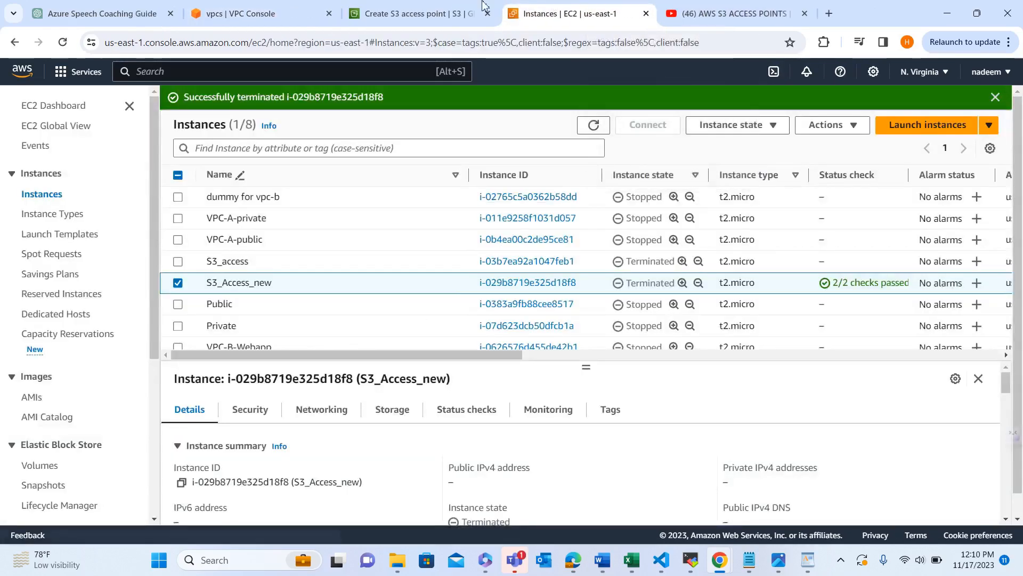
Paste the copied VPC ID into the ap-3 access point settings and create the access point without a policy
{"action": "left_click", "coordinate": [418, 13]}
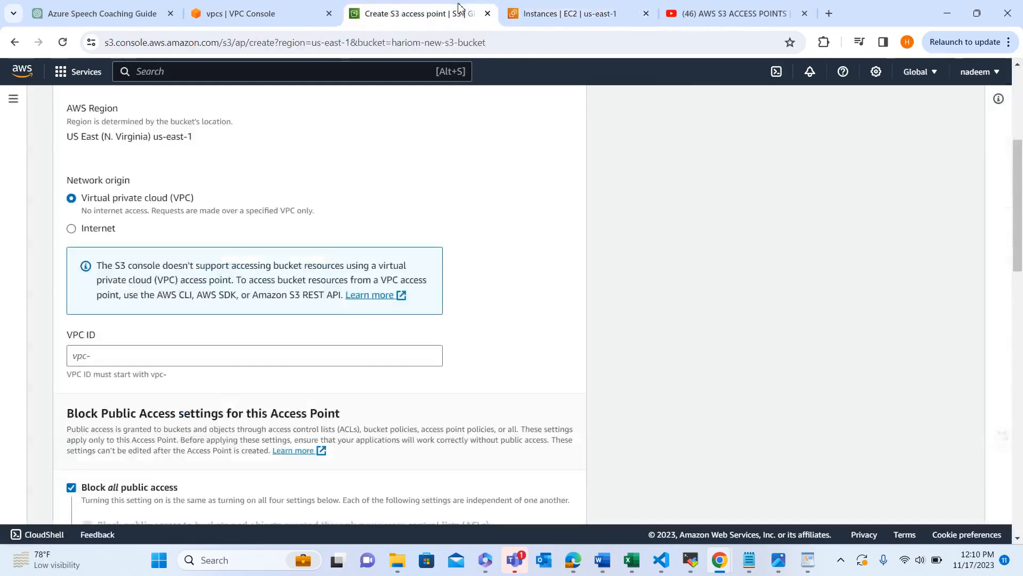
{"action": "left_click", "coordinate": [221, 358]}
{"action": "key", "text": "ctrl+v"}
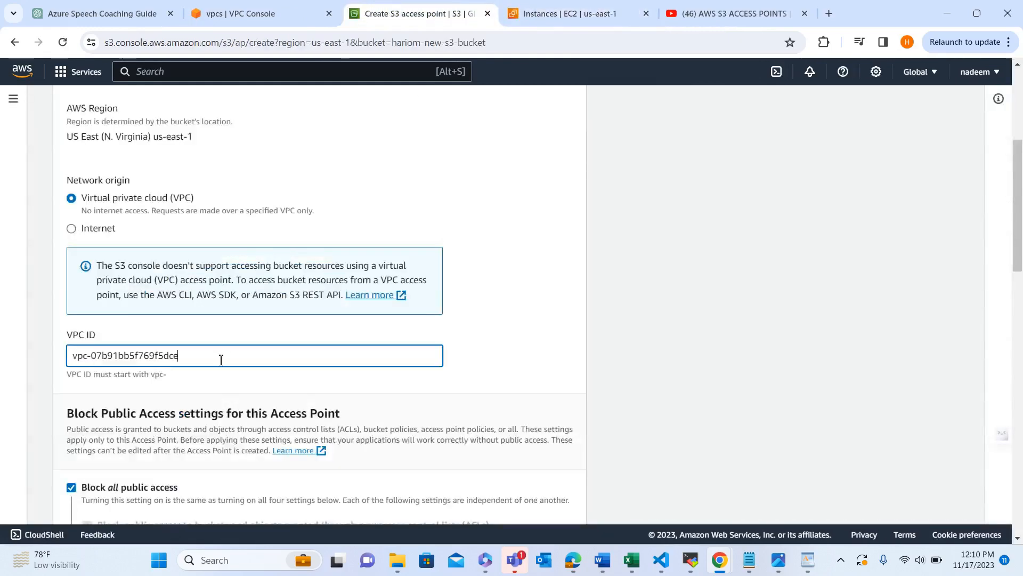
{"action": "scroll", "coordinate": [221, 359], "scroll_direction": "down", "scroll_amount": 13}
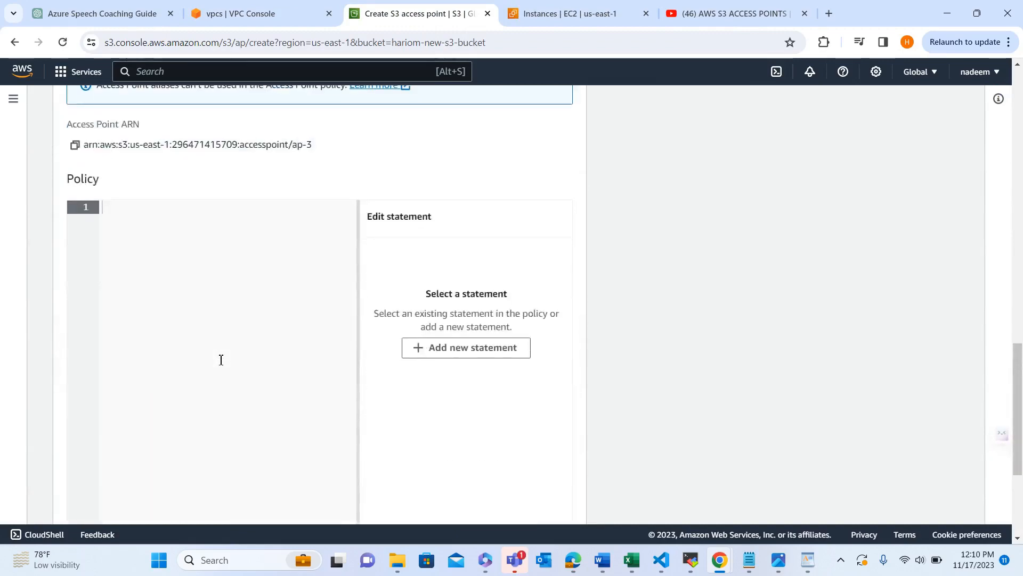
{"action": "scroll", "coordinate": [222, 360], "scroll_direction": "down", "scroll_amount": 4}
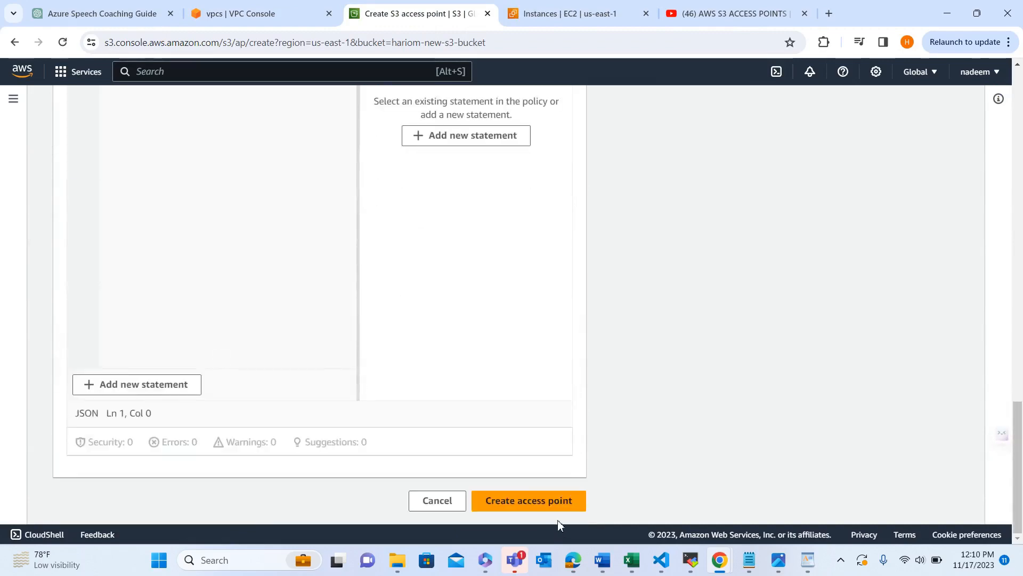
{"action": "left_click", "coordinate": [543, 510]}
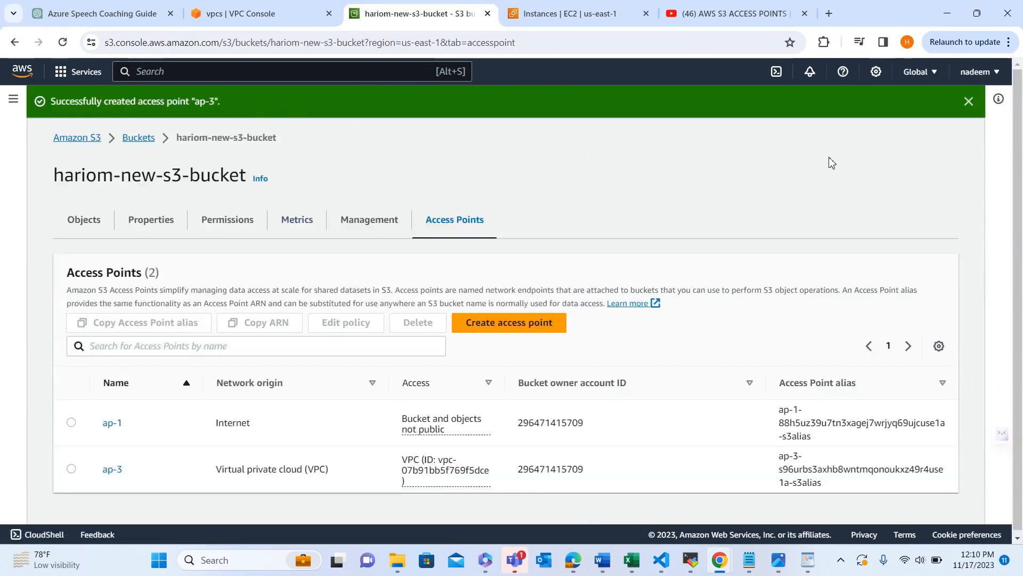
{"action": "left_click", "coordinate": [969, 101]}
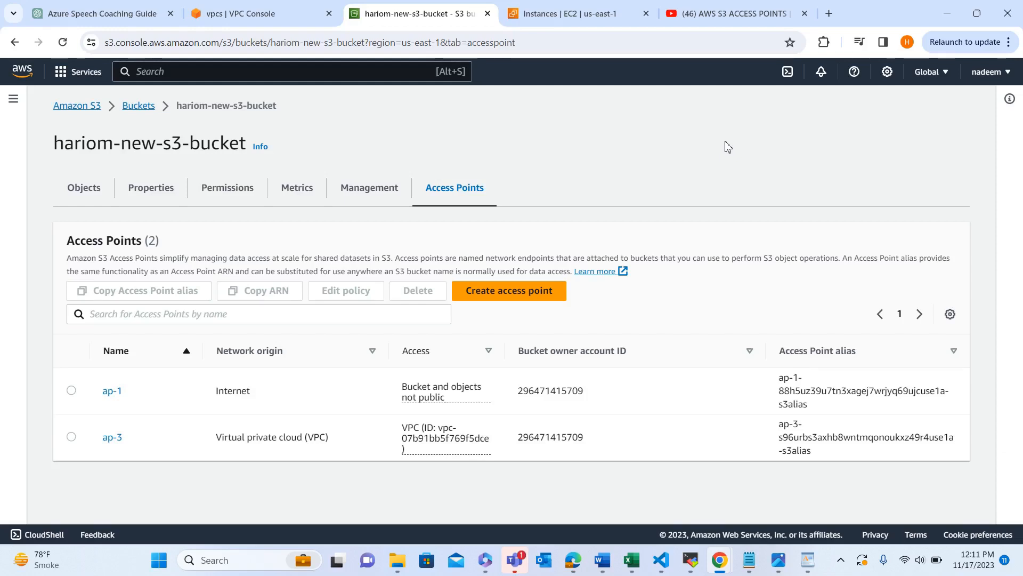
Dismiss the termination notice on the EC2 Instances page and start launching a new instance
{"action": "left_click", "coordinate": [267, 21]}
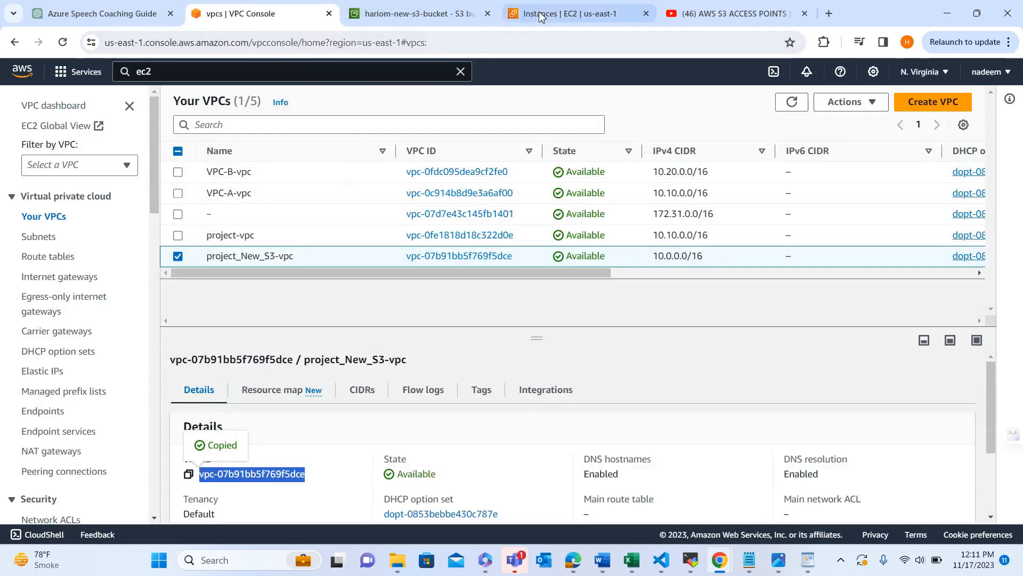
{"action": "left_click", "coordinate": [557, 16]}
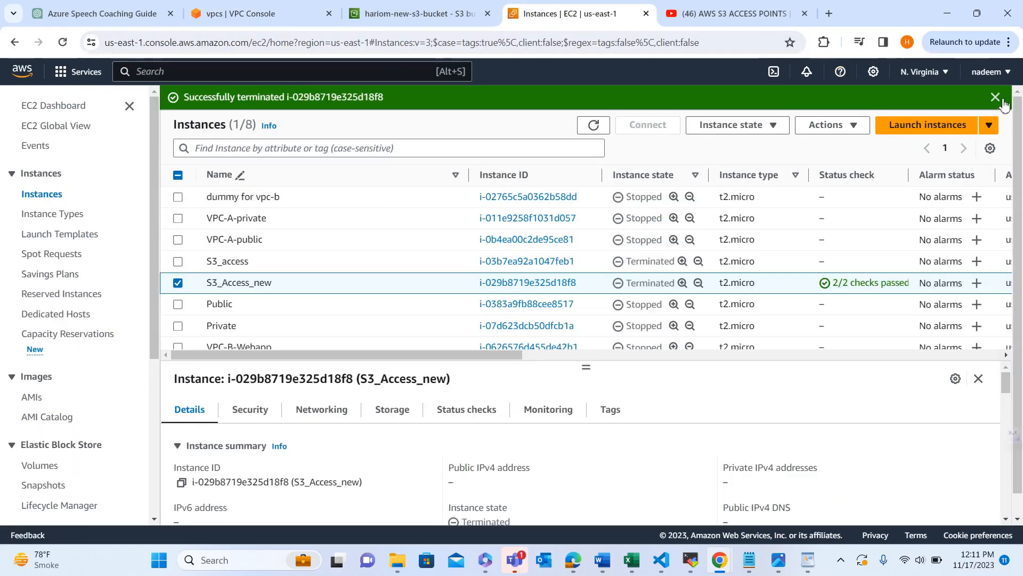
{"action": "left_click", "coordinate": [996, 98]}
{"action": "left_click", "coordinate": [939, 105]}
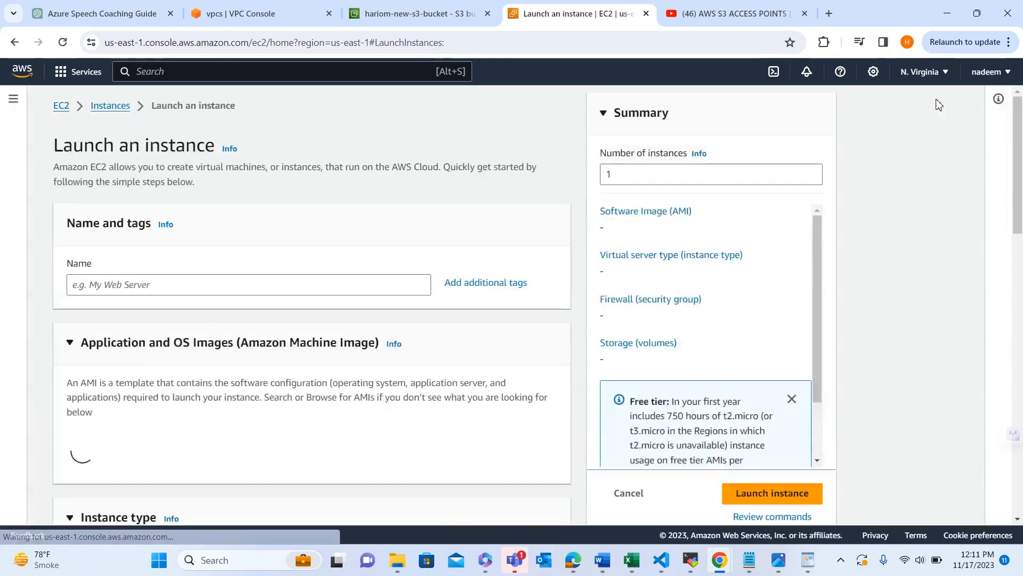
Replace the two private route tables of the project_New_S3-vpce-s3 endpoint with project_New_S3-rtb-public and dismiss the notices
{"action": "left_click", "coordinate": [226, 21]}
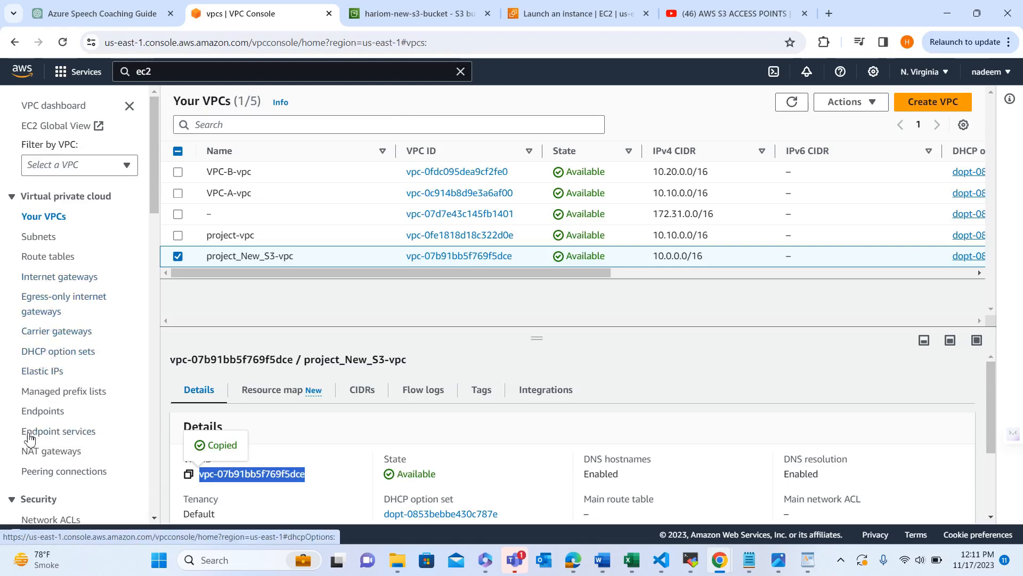
{"action": "left_click", "coordinate": [34, 416]}
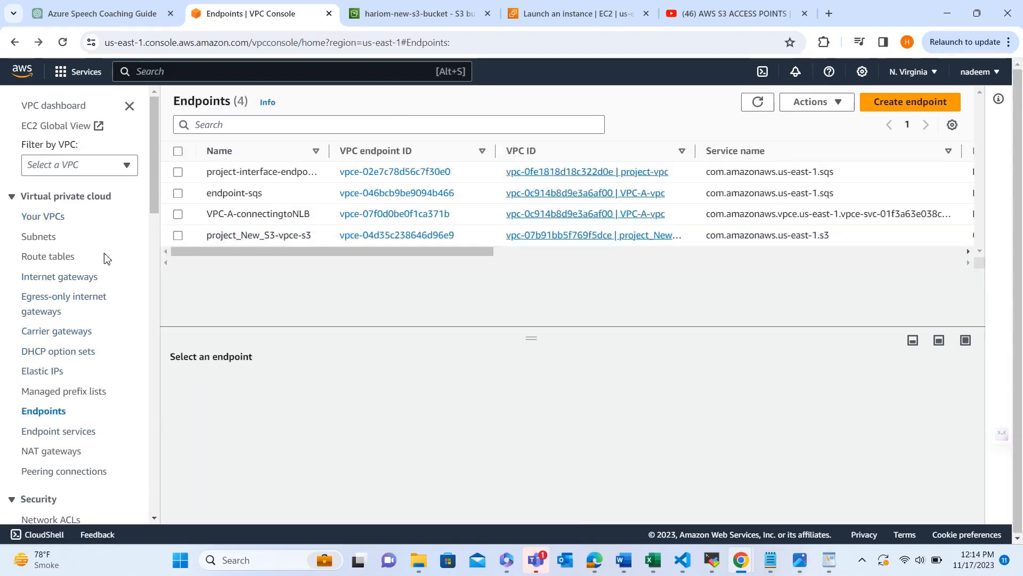
{"action": "left_click", "coordinate": [178, 236]}
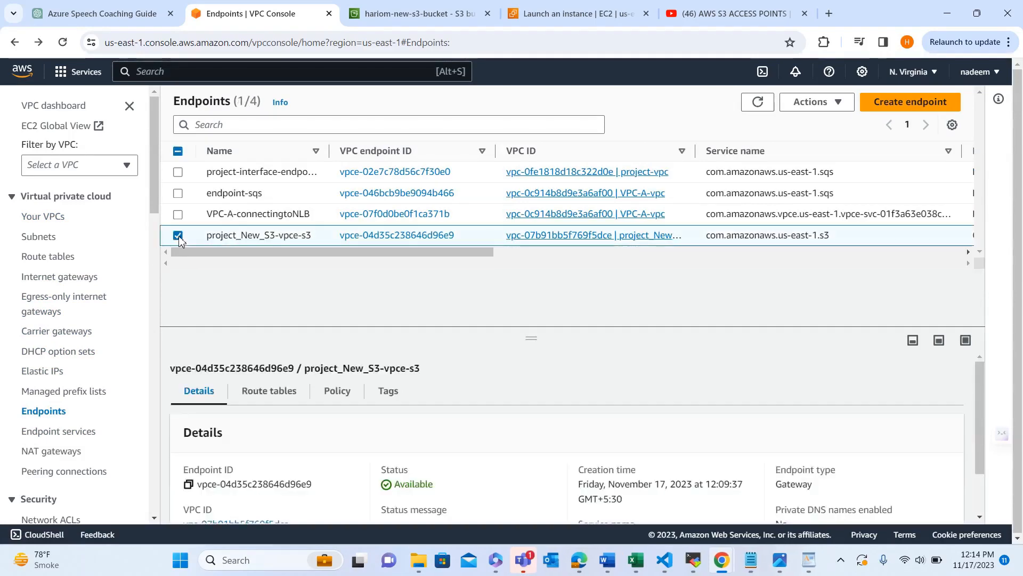
{"action": "left_click", "coordinate": [818, 107]}
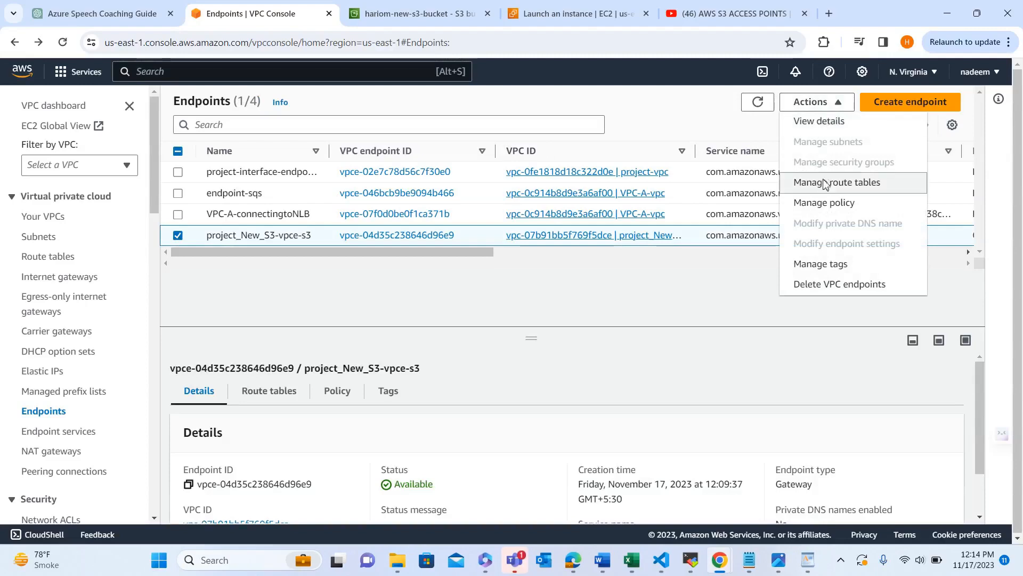
{"action": "left_click", "coordinate": [825, 183]}
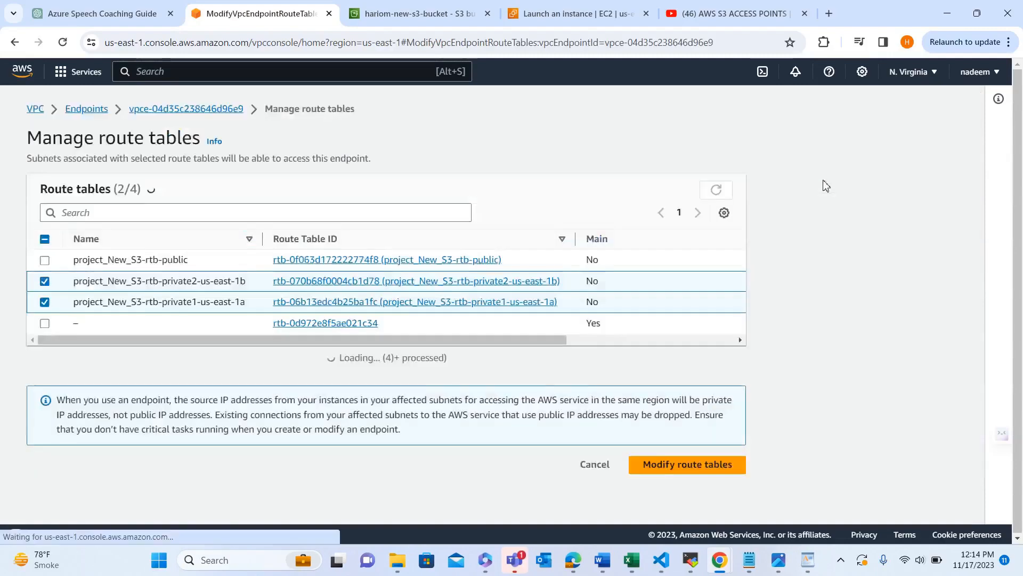
{"action": "left_click", "coordinate": [45, 281]}
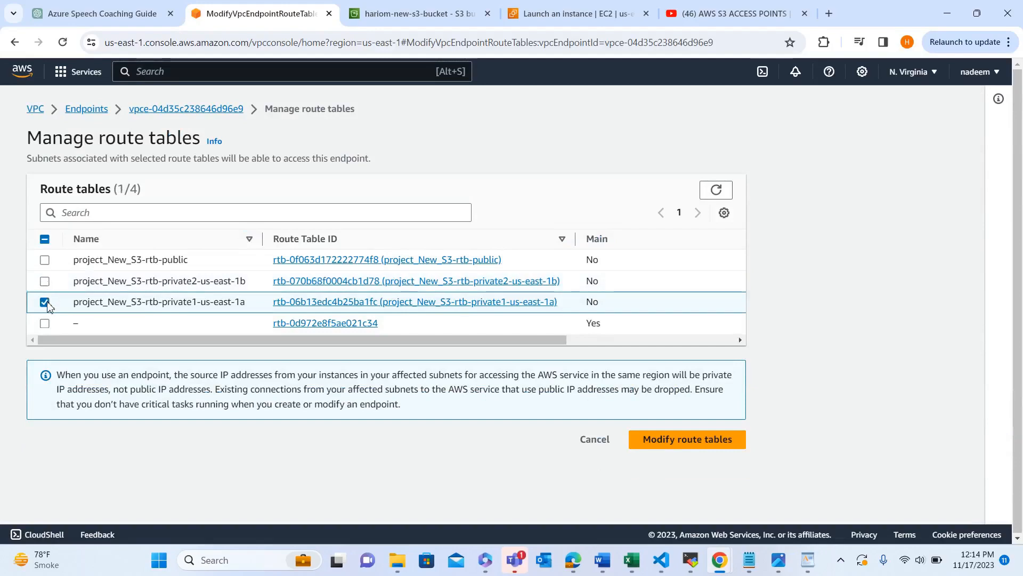
{"action": "left_click", "coordinate": [45, 303]}
{"action": "left_click", "coordinate": [46, 260]}
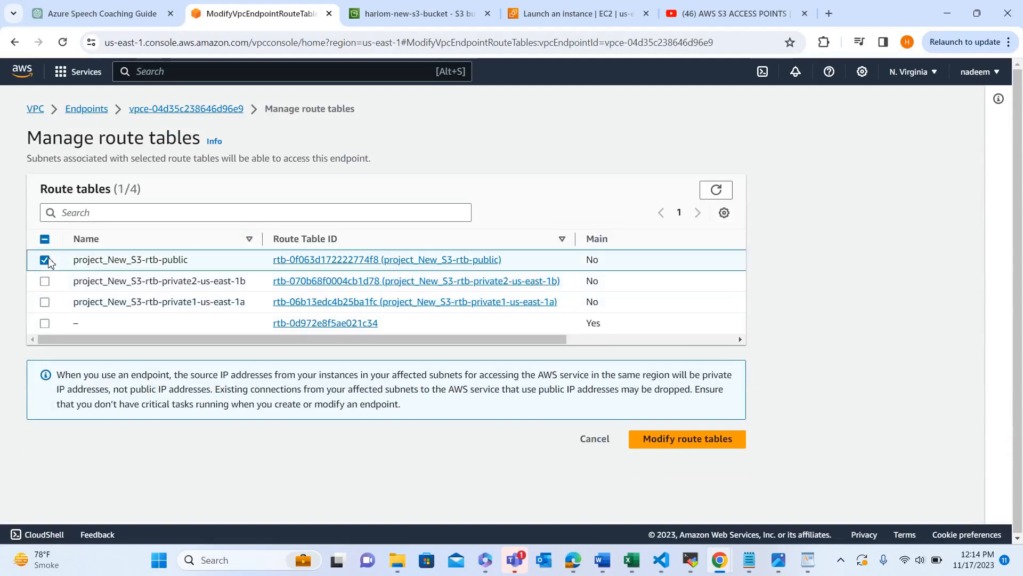
{"action": "left_click", "coordinate": [722, 442]}
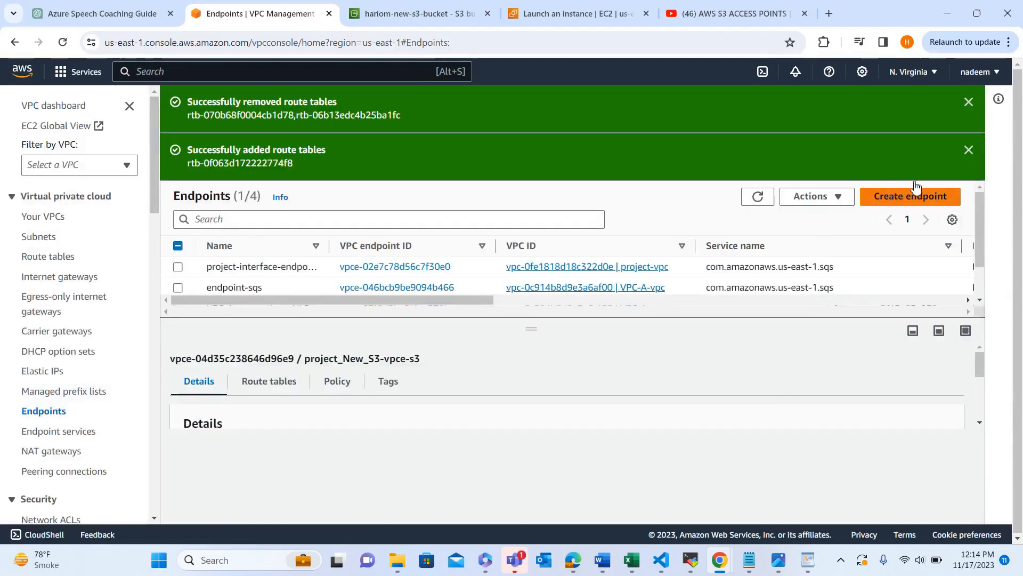
{"action": "left_click", "coordinate": [969, 103]}
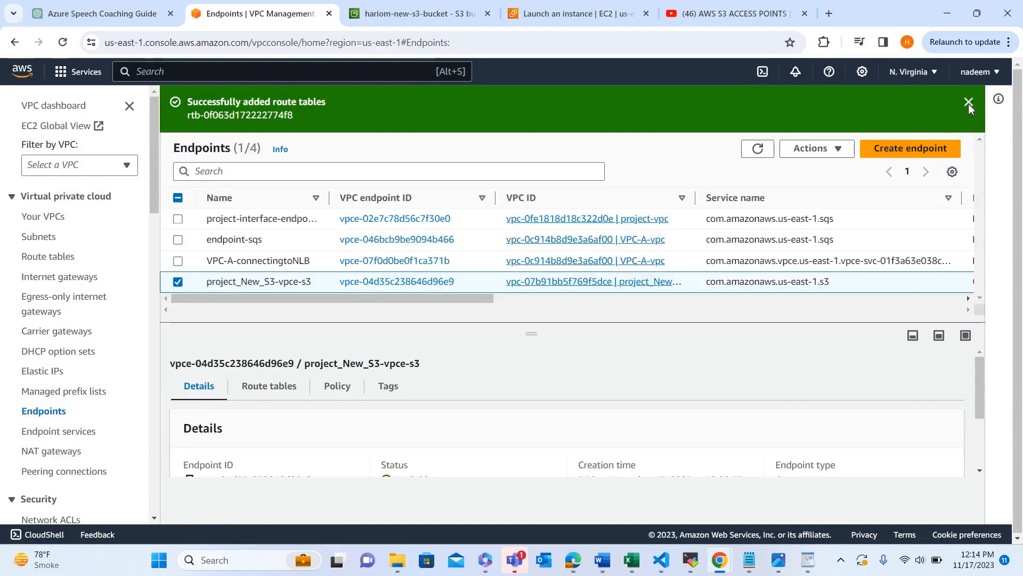
{"action": "left_click", "coordinate": [968, 104]}
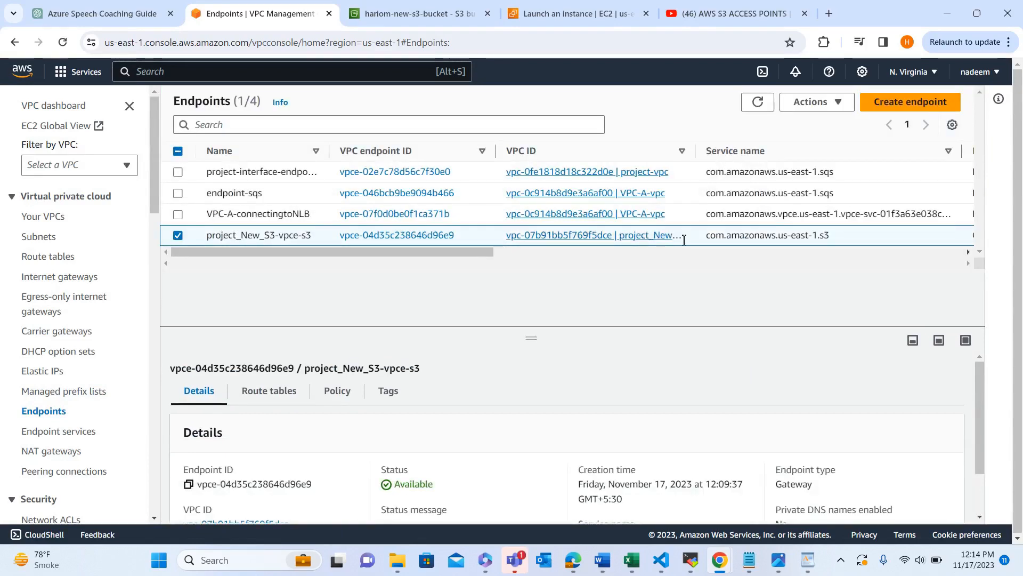
{"action": "scroll", "coordinate": [623, 225], "scroll_direction": "right", "scroll_amount": 4}
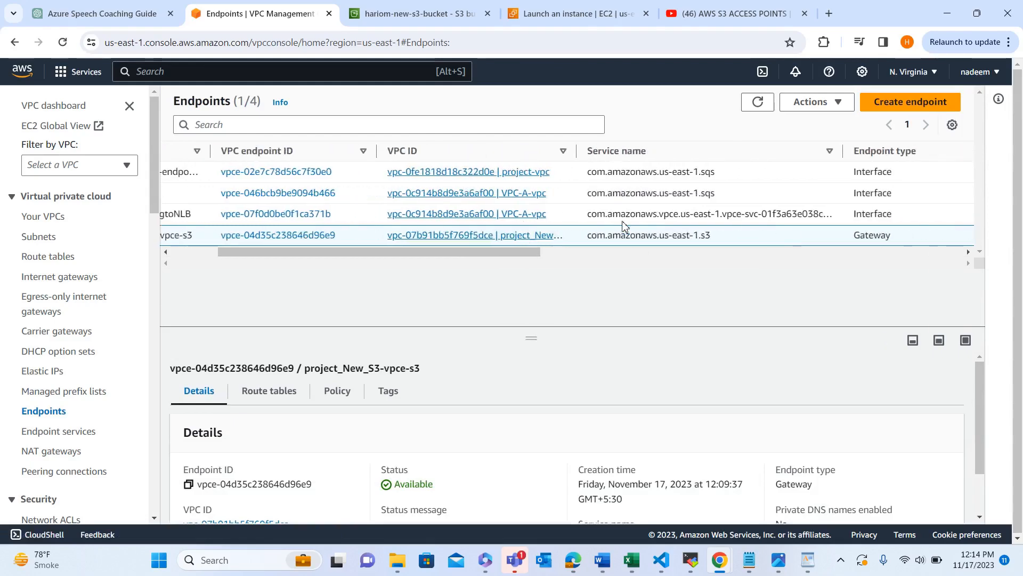
{"action": "scroll", "coordinate": [623, 225], "scroll_direction": "right", "scroll_amount": 3}
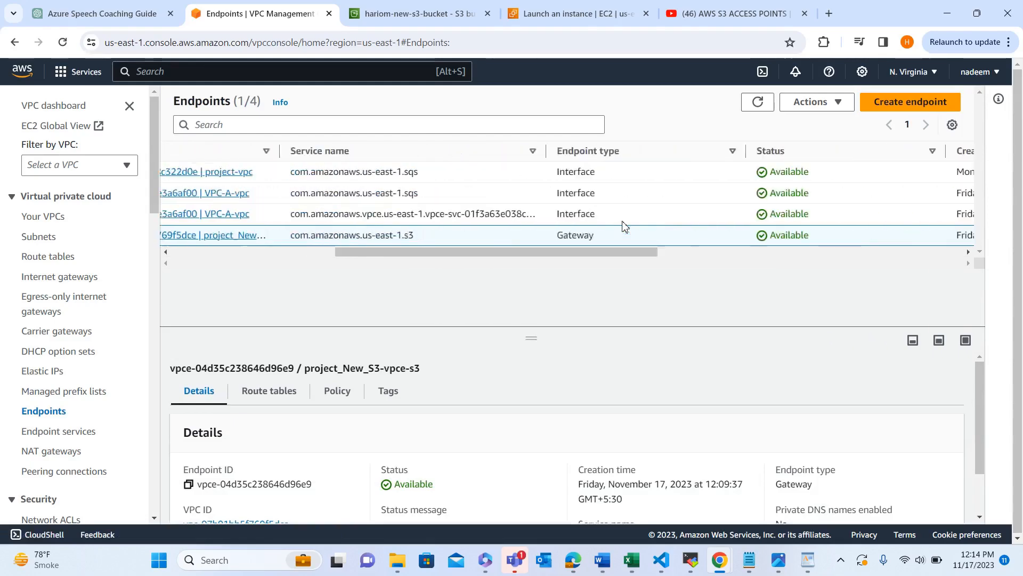
{"action": "scroll", "coordinate": [624, 225], "scroll_direction": "left", "scroll_amount": 4}
{"action": "scroll", "coordinate": [623, 225], "scroll_direction": "right", "scroll_amount": 3}
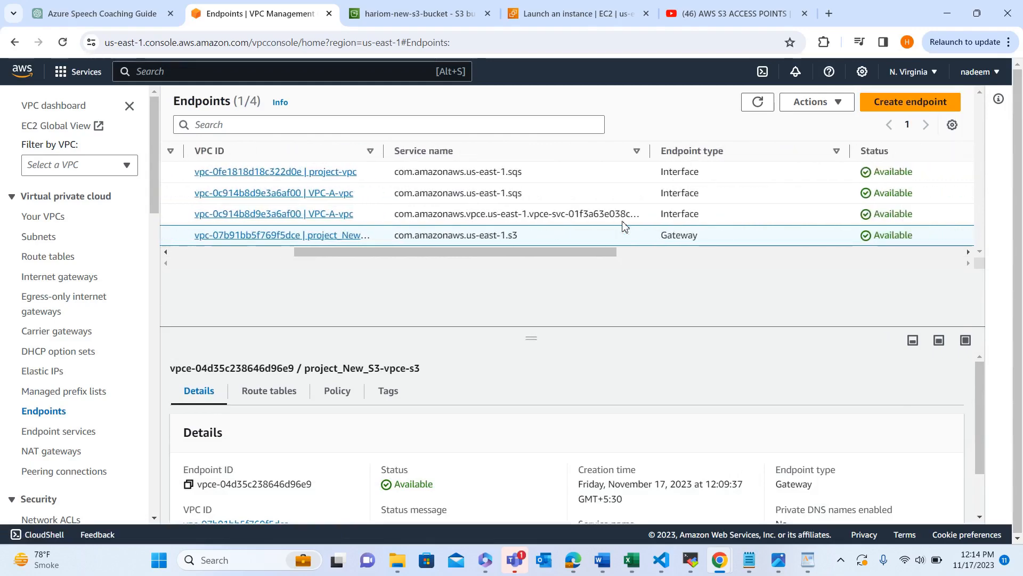
{"action": "scroll", "coordinate": [624, 225], "scroll_direction": "left", "scroll_amount": 5}
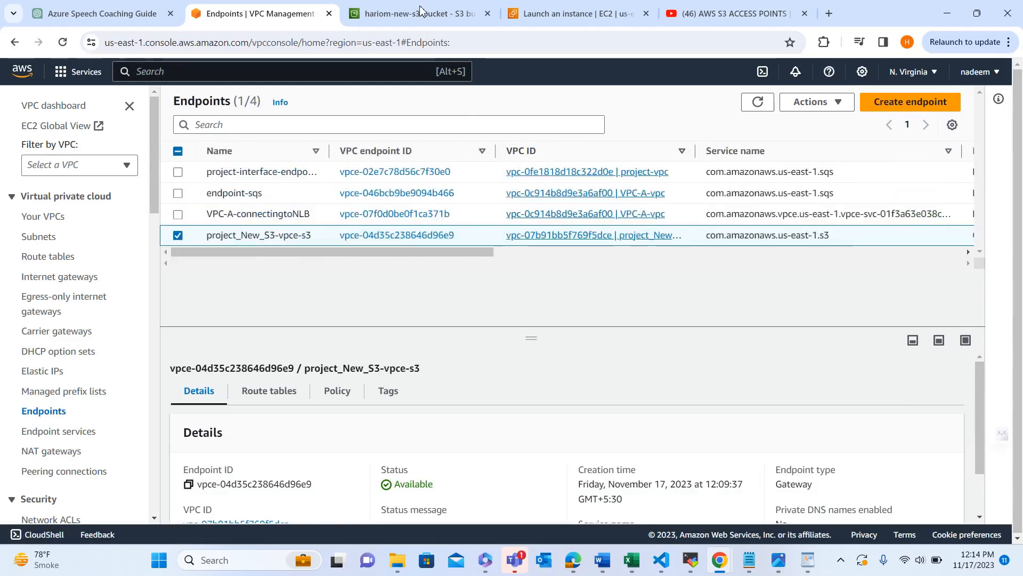
Return to the EC2 launch form in the other browser tab and name the instance S3_VPC_Point
{"action": "left_click", "coordinate": [576, 14]}
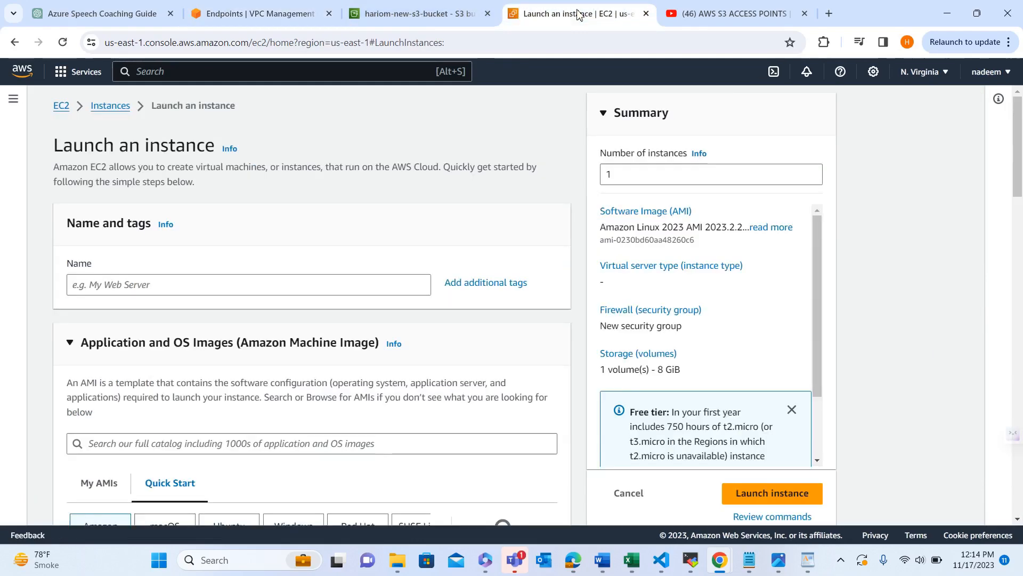
{"action": "left_click", "coordinate": [117, 293]}
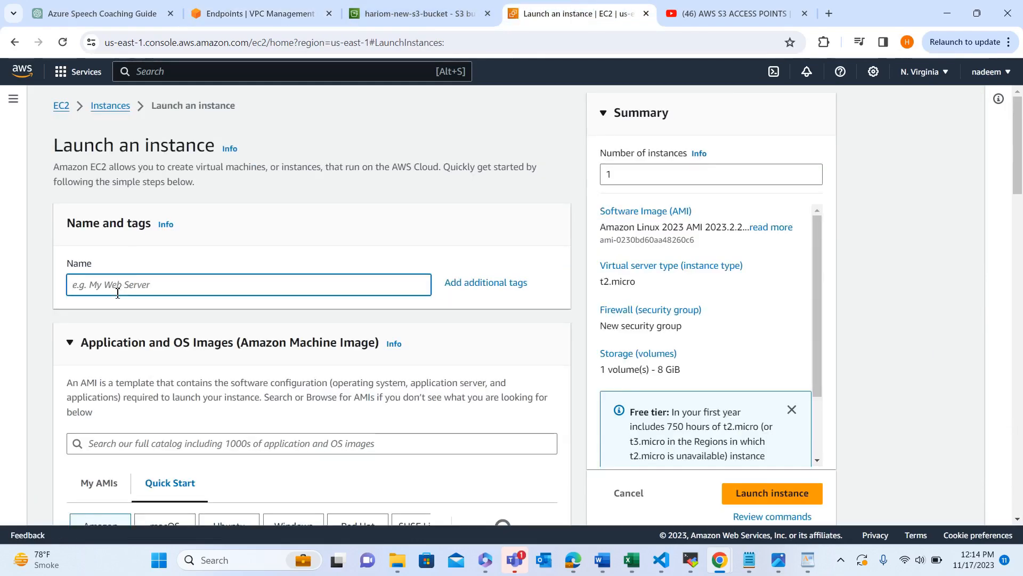
{"action": "type", "text": "S3_VPC_P"}
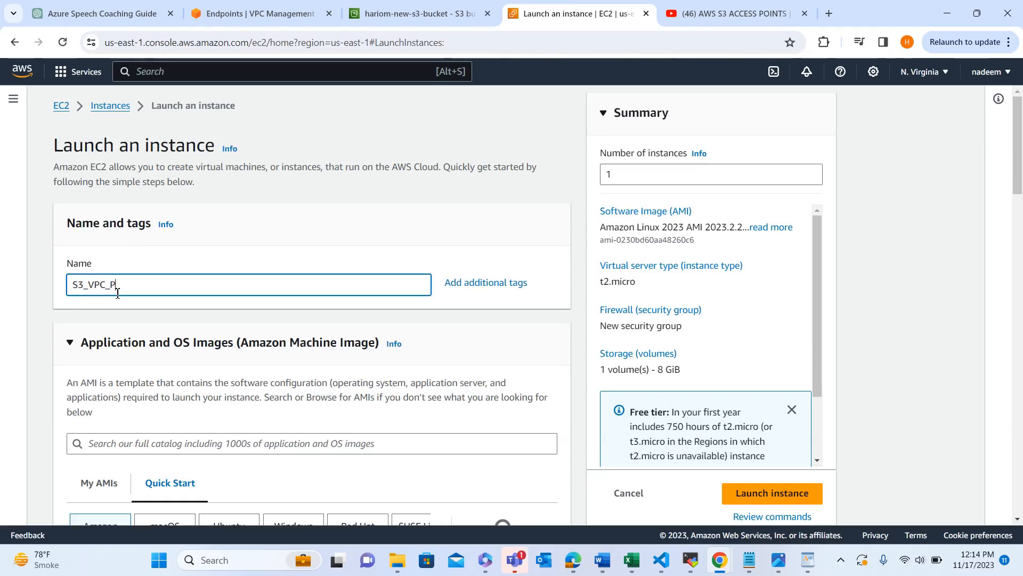
{"action": "type", "text": "n"}
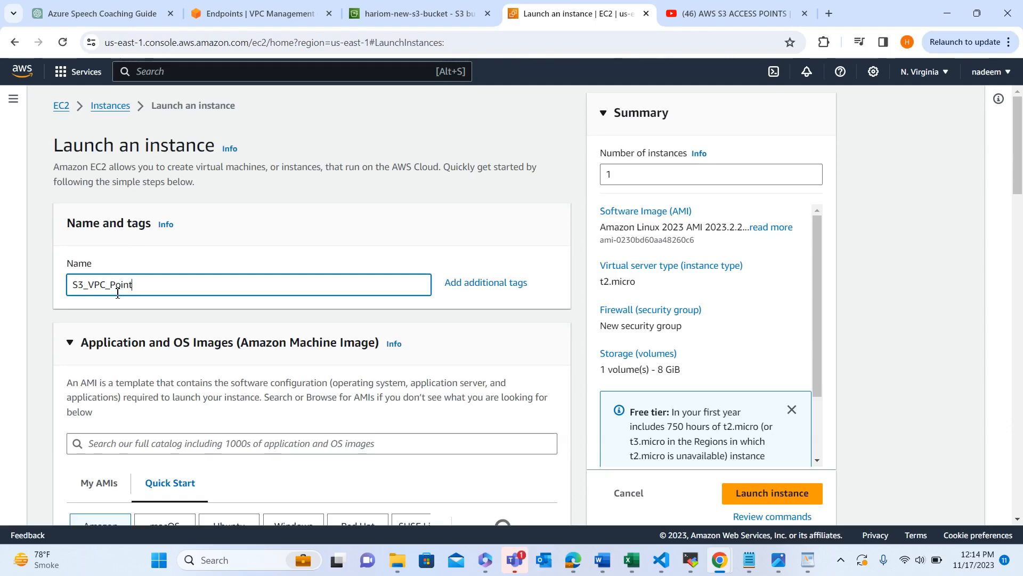
{"action": "type", "text": "t"}
Choose S3_new as the key pair for the instance, keeping the default machine image and instance type
{"action": "scroll", "coordinate": [117, 293], "scroll_direction": "down", "scroll_amount": 5}
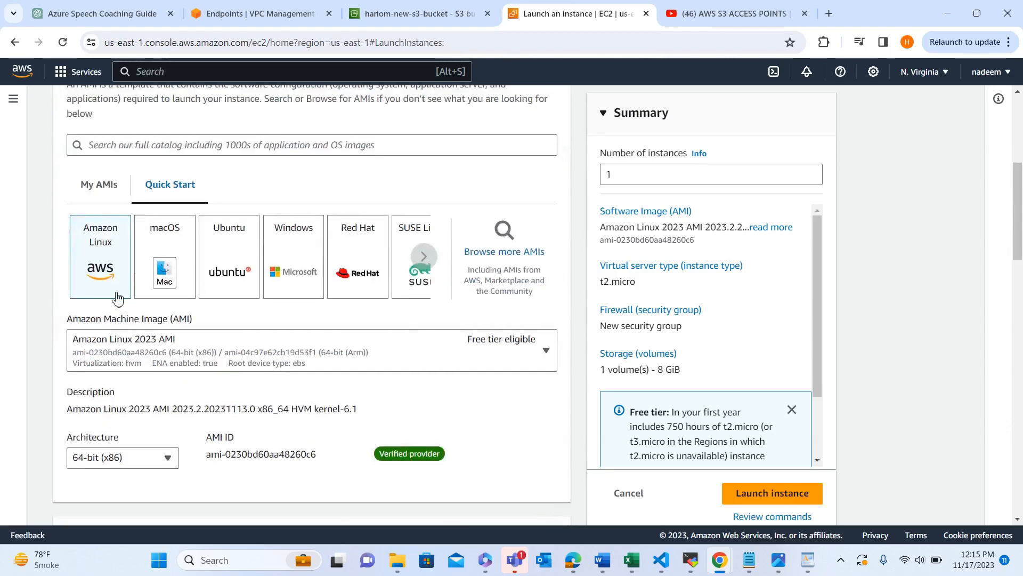
{"action": "scroll", "coordinate": [118, 297], "scroll_direction": "up", "scroll_amount": 3}
{"action": "scroll", "coordinate": [117, 299], "scroll_direction": "up", "scroll_amount": 1}
{"action": "scroll", "coordinate": [118, 297], "scroll_direction": "down", "scroll_amount": 8}
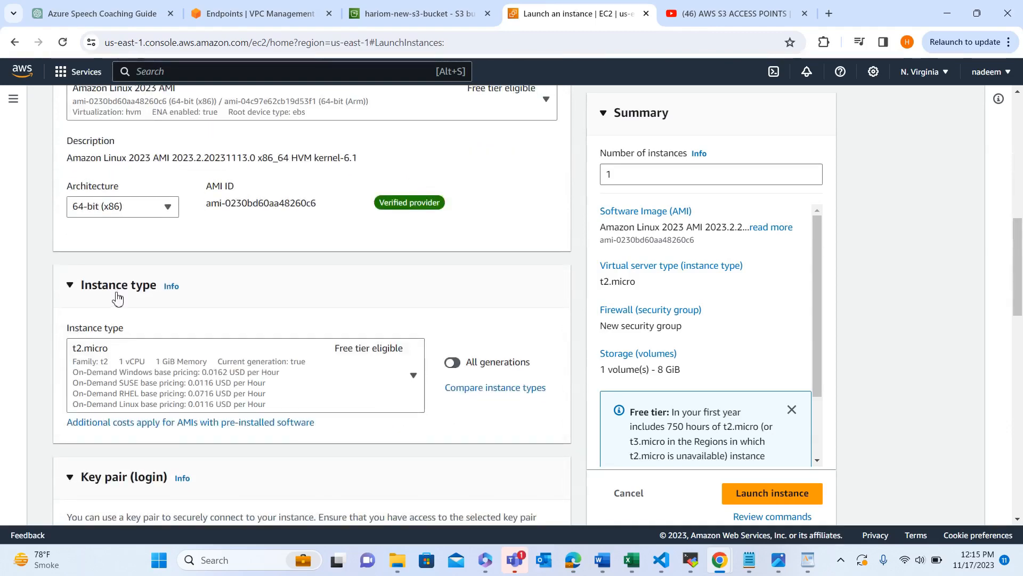
{"action": "scroll", "coordinate": [118, 297], "scroll_direction": "down", "scroll_amount": 2}
{"action": "scroll", "coordinate": [118, 297], "scroll_direction": "down", "scroll_amount": 2}
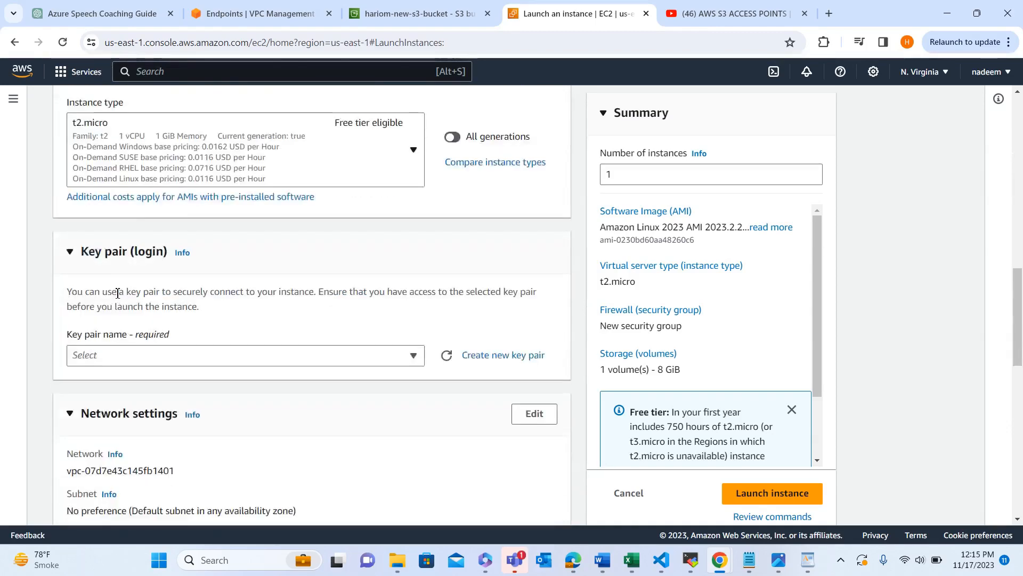
{"action": "left_click", "coordinate": [127, 356]}
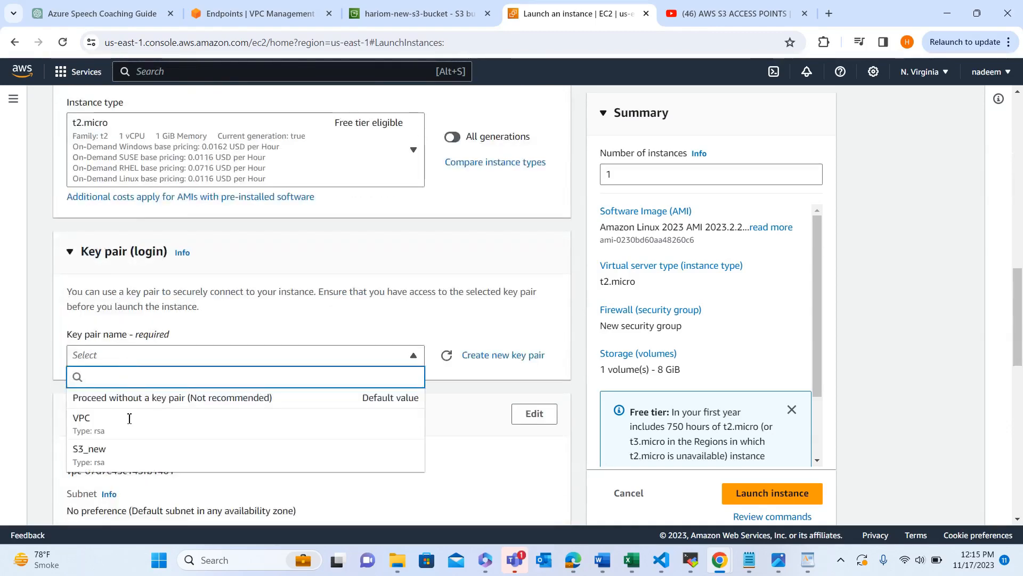
{"action": "left_click", "coordinate": [124, 452]}
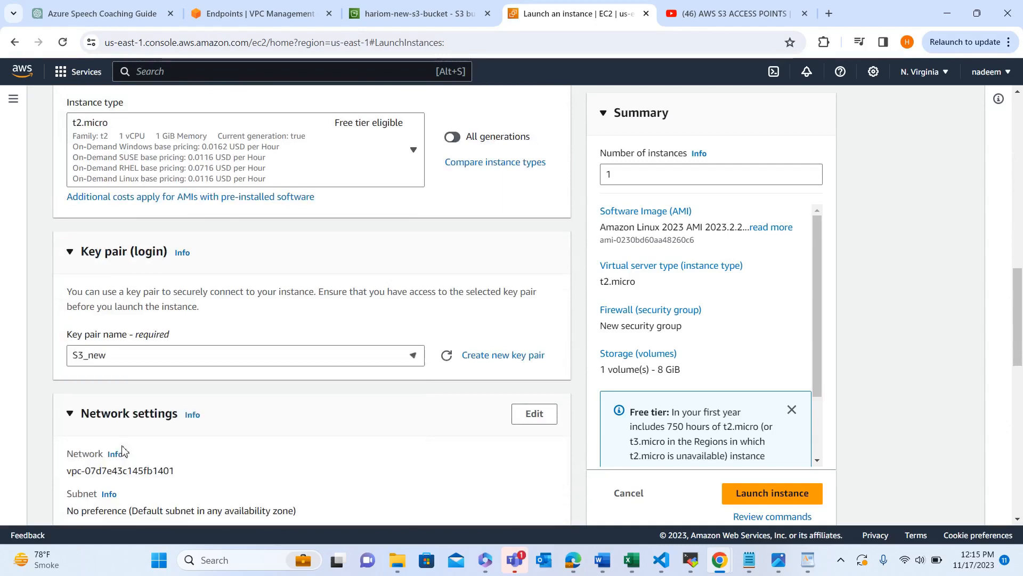
Place the instance in project_New_S3-vpc and its project_New_S3-subnet-public1-us-east-1a subnet through the network settings
{"action": "scroll", "coordinate": [123, 452], "scroll_direction": "down", "scroll_amount": 2}
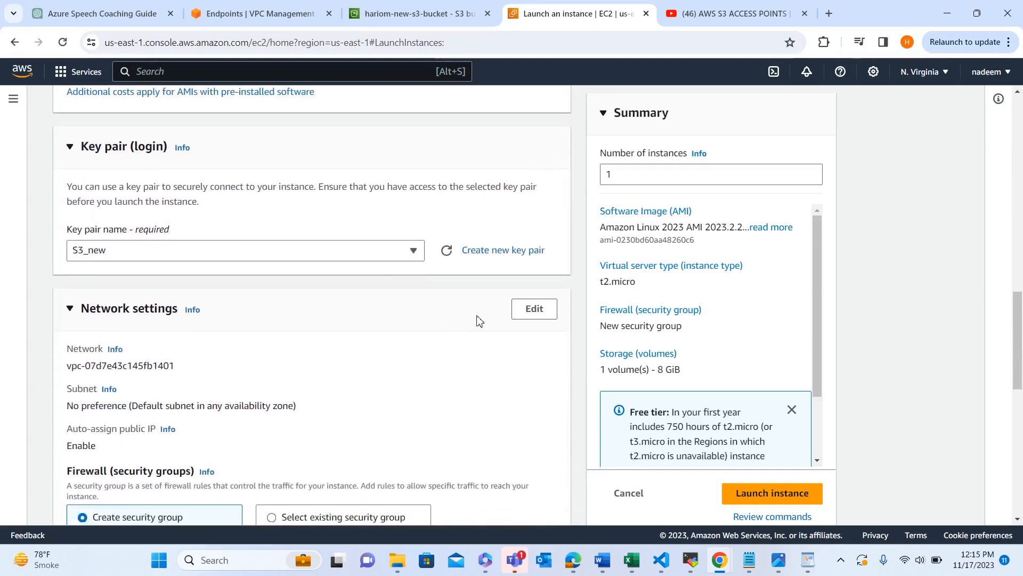
{"action": "left_click", "coordinate": [528, 310]}
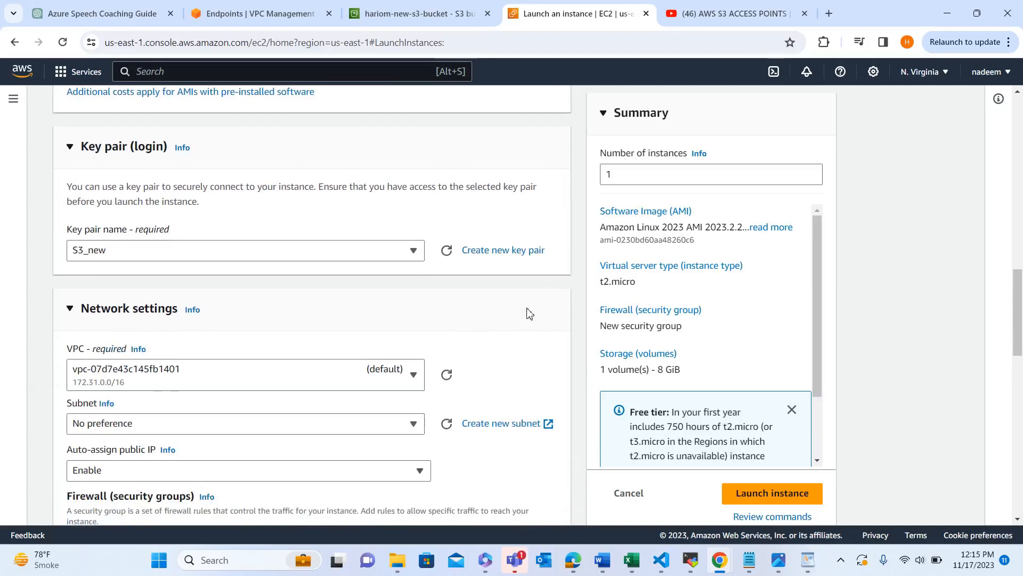
{"action": "left_click", "coordinate": [291, 370]}
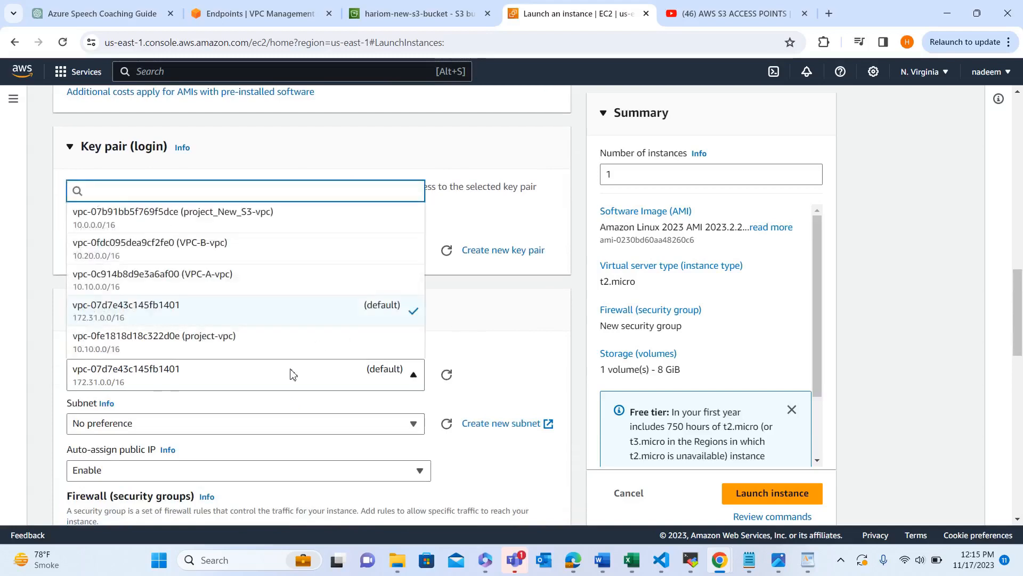
{"action": "left_click", "coordinate": [249, 229]}
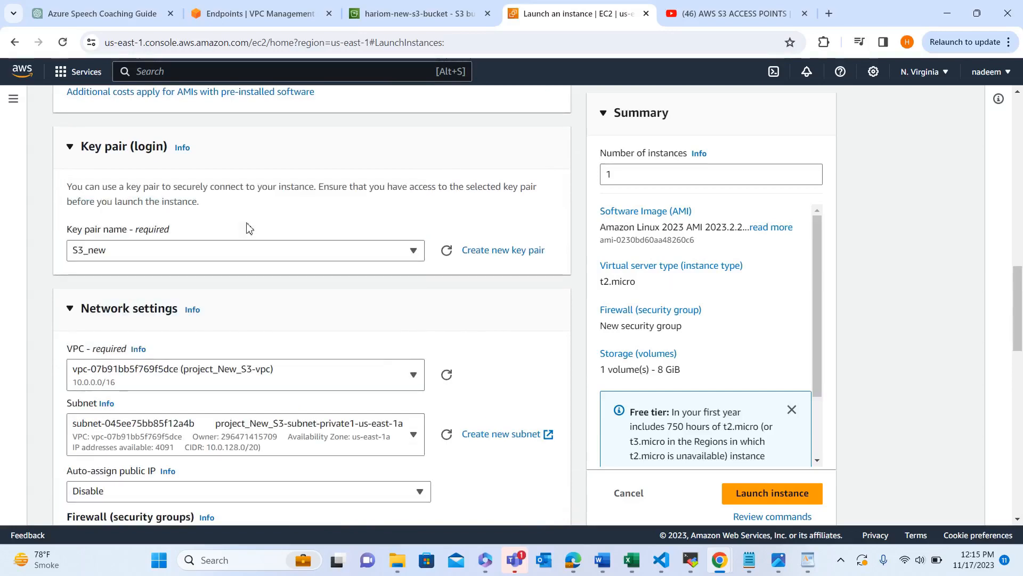
{"action": "scroll", "coordinate": [69, 357], "scroll_direction": "down", "scroll_amount": 2}
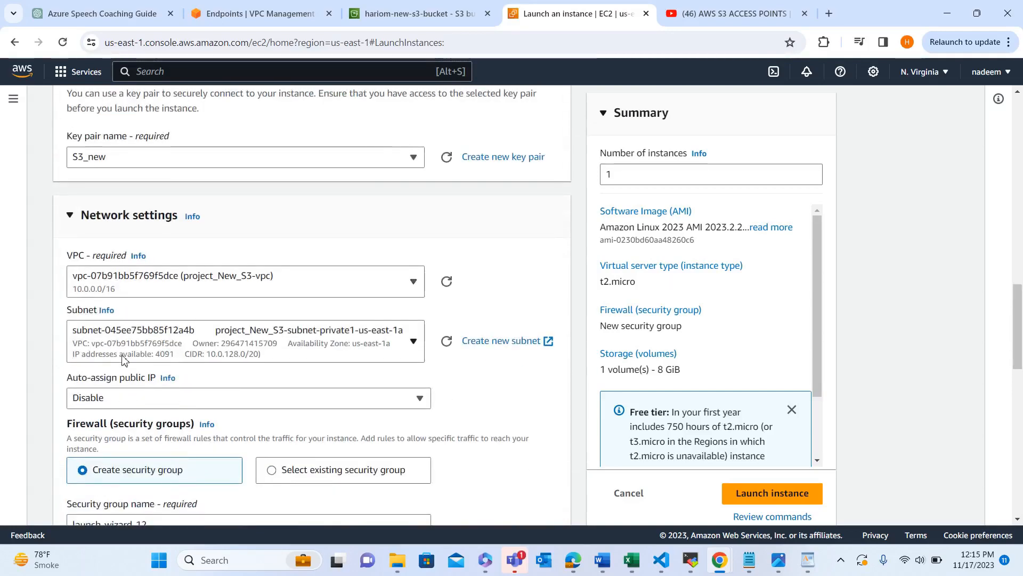
{"action": "left_click", "coordinate": [187, 347]}
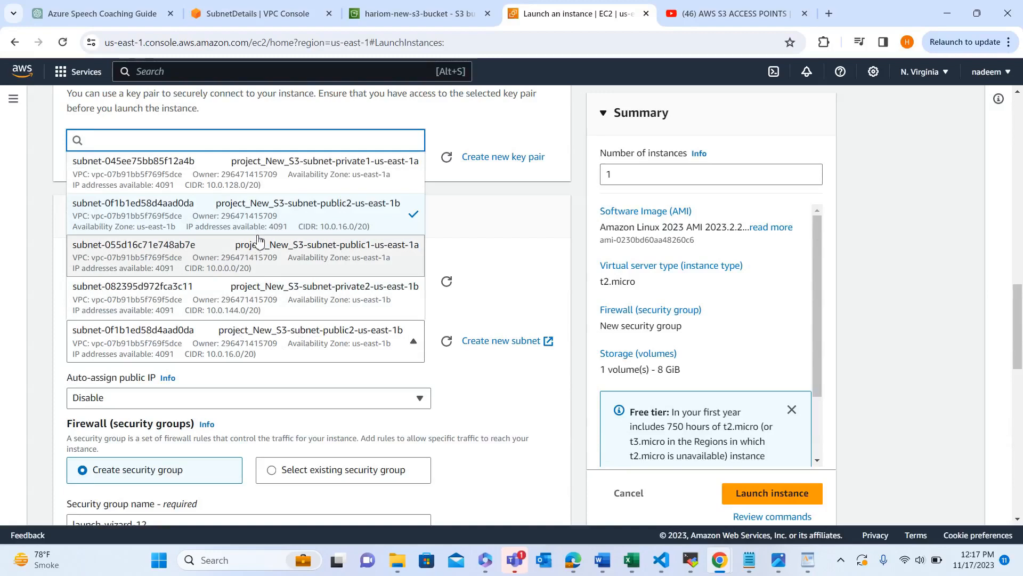
{"action": "left_click", "coordinate": [276, 259]}
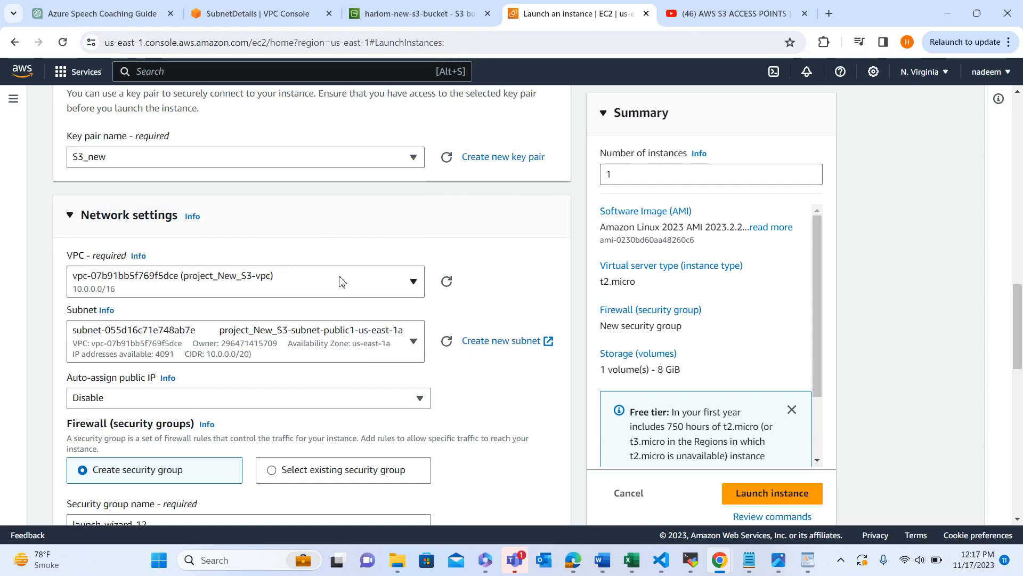
Check the routes of the public1 subnet's route table in the VPC console tab
{"action": "left_click", "coordinate": [276, 15]}
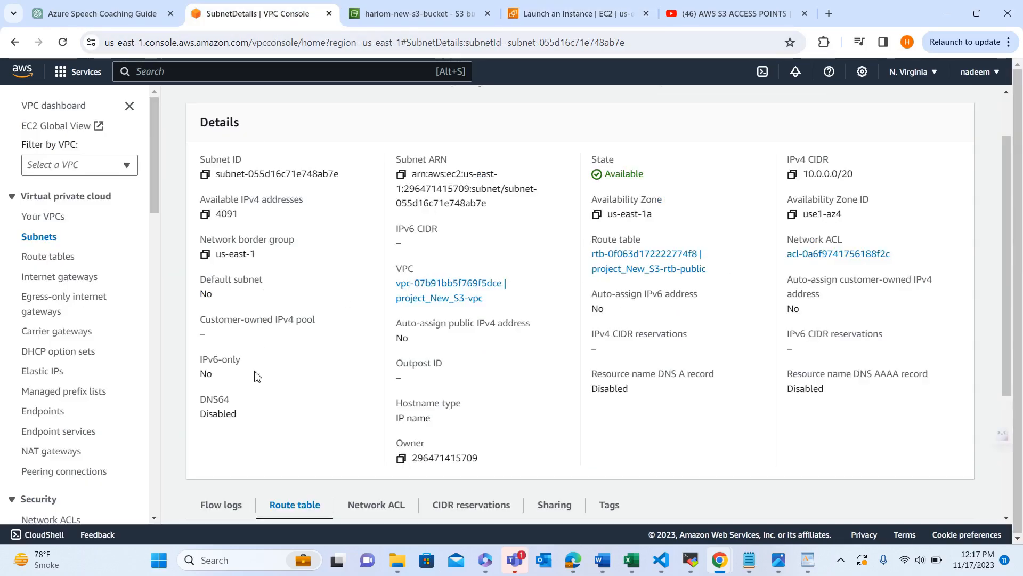
{"action": "scroll", "coordinate": [256, 376], "scroll_direction": "down", "scroll_amount": 3}
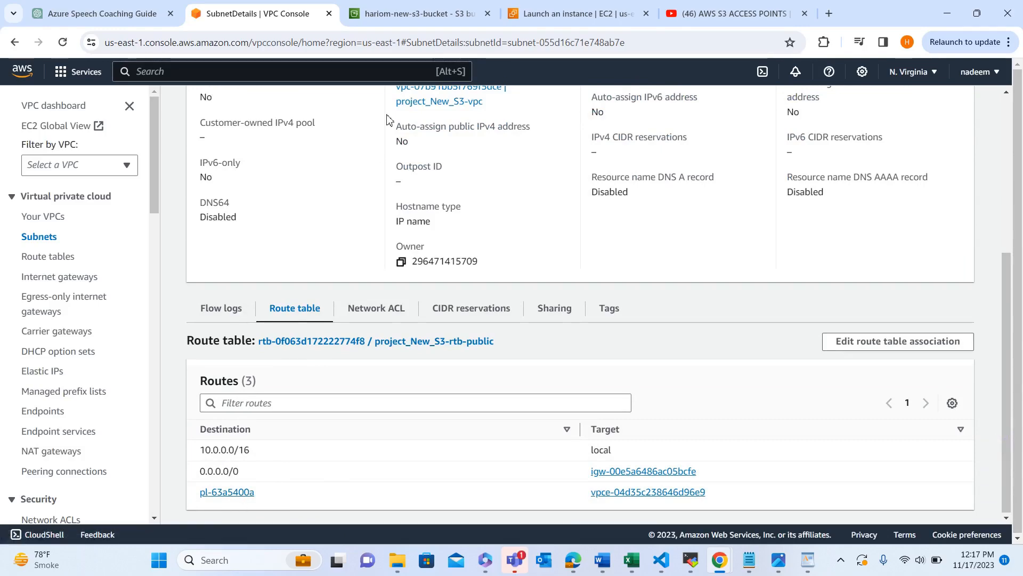
Return to the EC2 launch form, enable auto-assign public IP, and launch the instance
{"action": "left_click", "coordinate": [569, 17]}
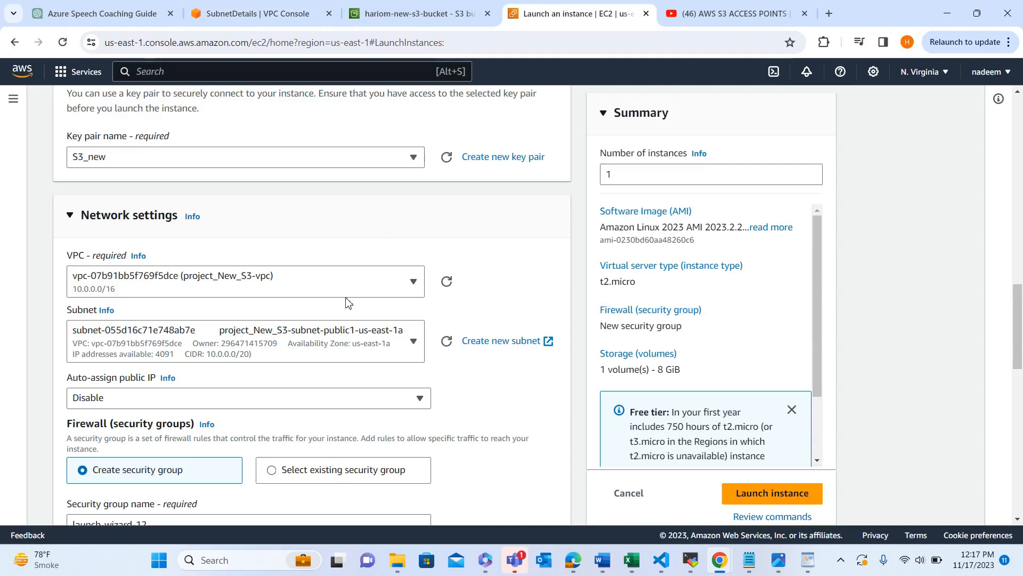
{"action": "left_click", "coordinate": [265, 401]}
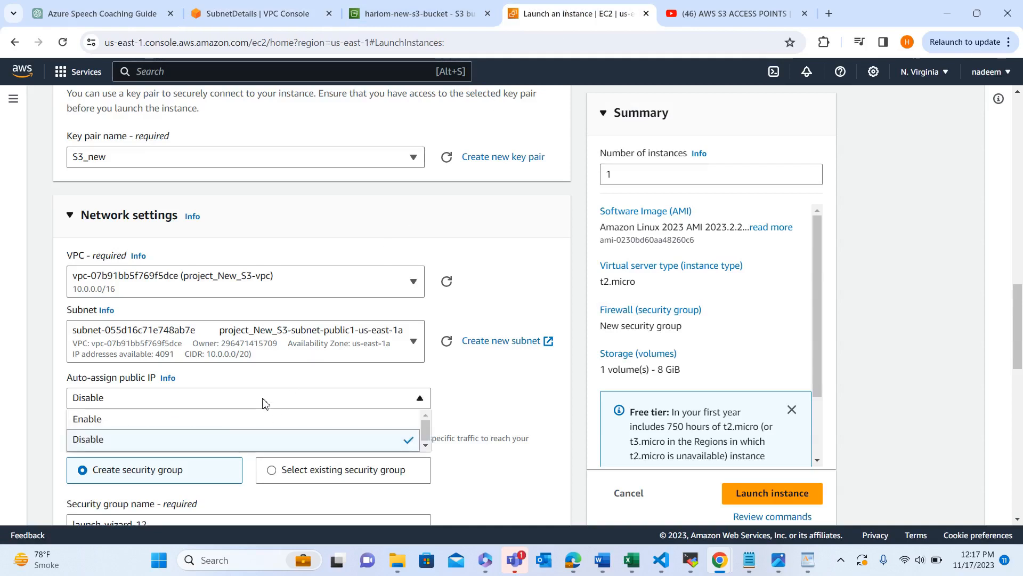
{"action": "left_click", "coordinate": [245, 419]}
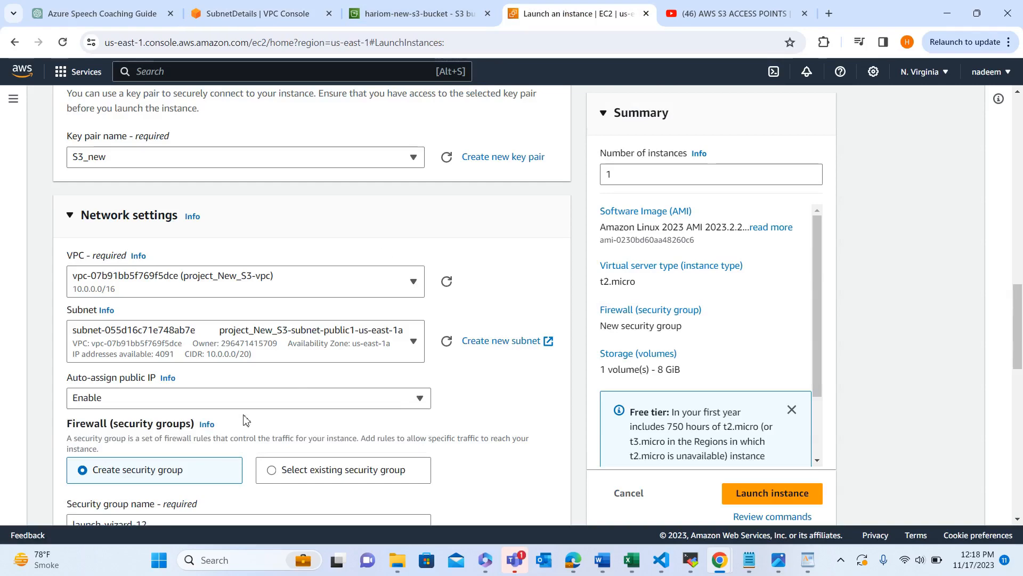
{"action": "scroll", "coordinate": [245, 421], "scroll_direction": "down", "scroll_amount": 5}
{"action": "scroll", "coordinate": [245, 421], "scroll_direction": "down", "scroll_amount": 10}
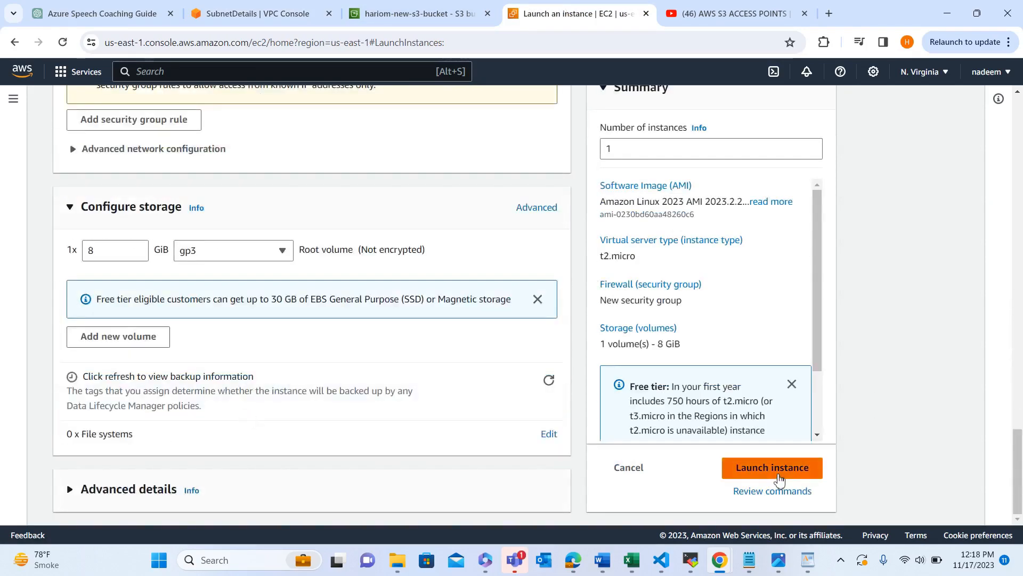
{"action": "left_click", "coordinate": [778, 469]}
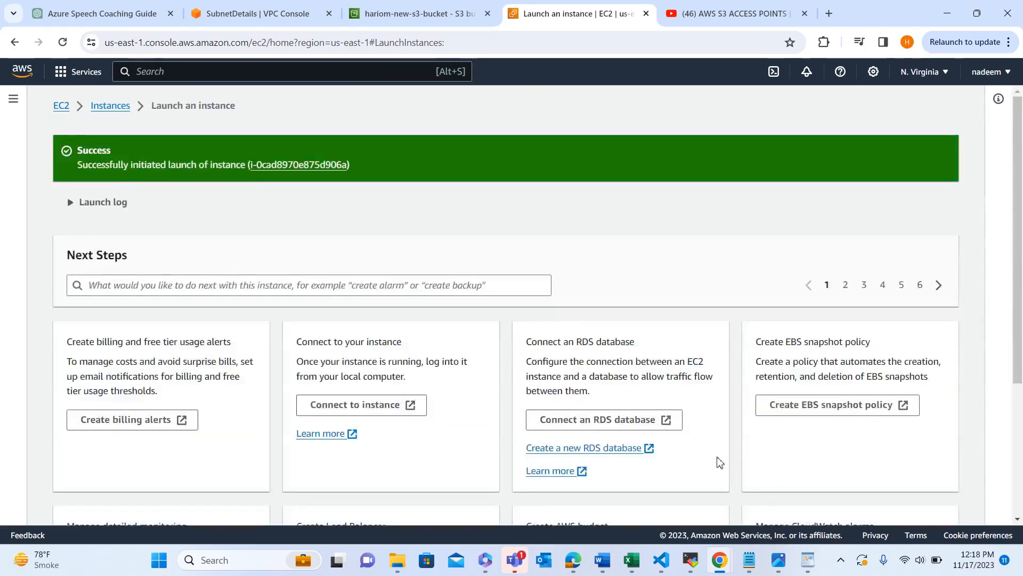
Open the refreshed list of all EC2 instances and select only S3_VPC_Point
{"action": "scroll", "coordinate": [781, 432], "scroll_direction": "down", "scroll_amount": 3}
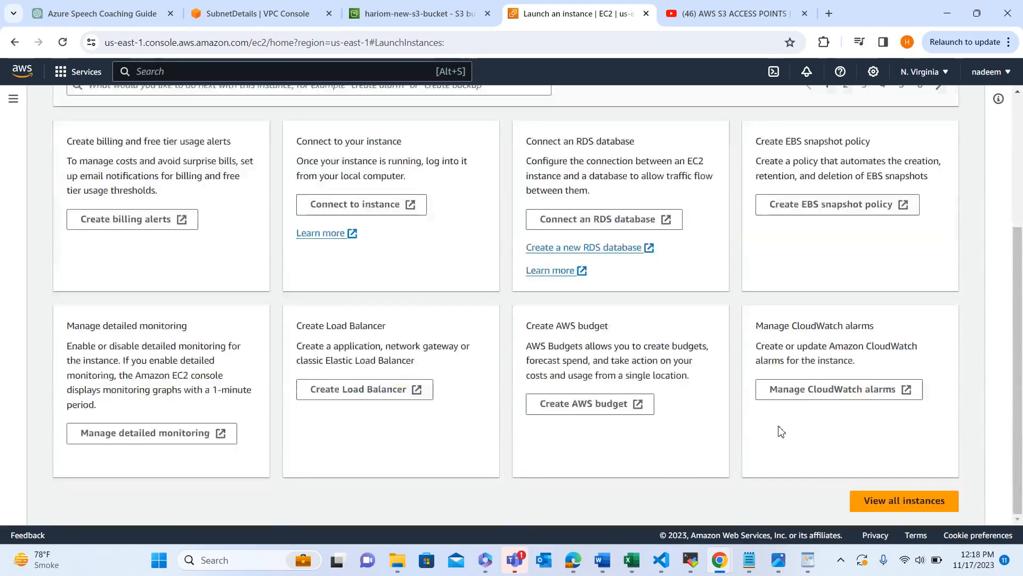
{"action": "left_click", "coordinate": [908, 499]}
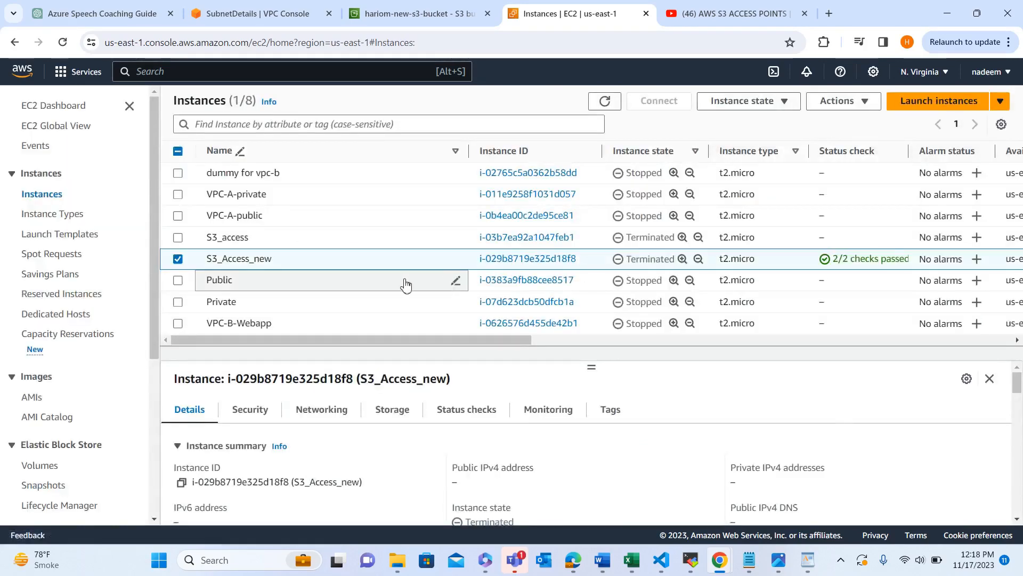
{"action": "left_click", "coordinate": [605, 102]}
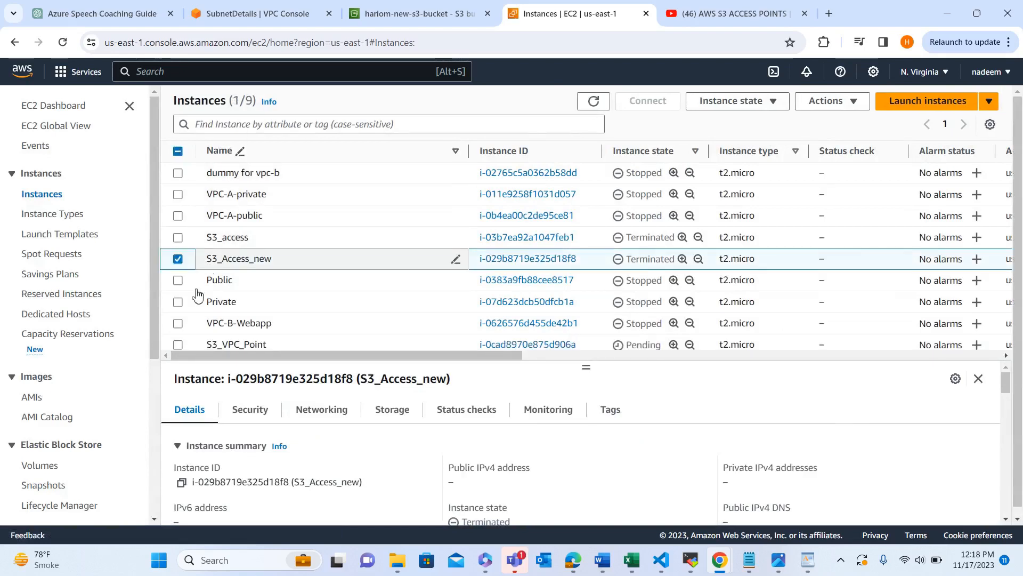
{"action": "scroll", "coordinate": [201, 272], "scroll_direction": "down", "scroll_amount": 1}
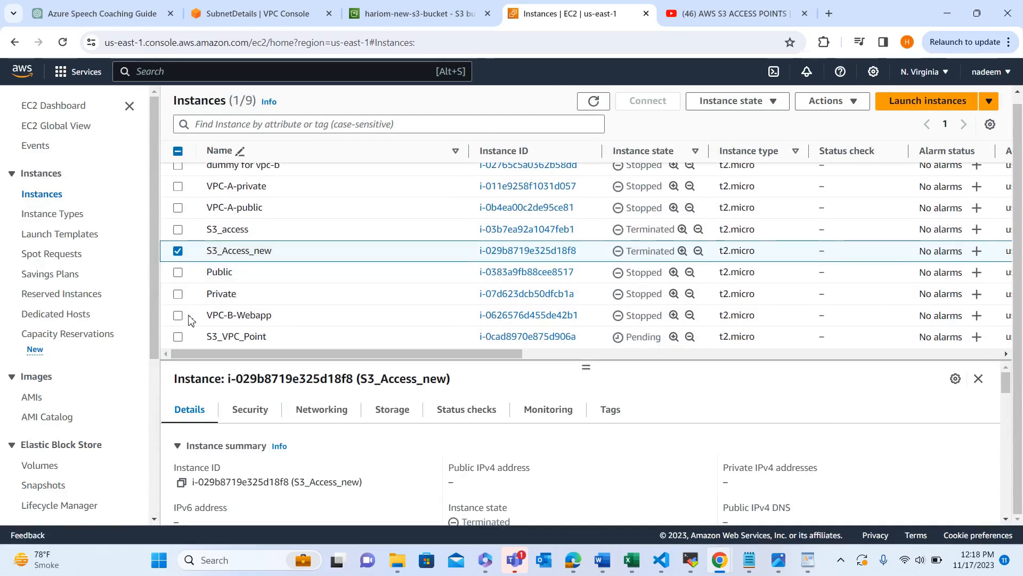
{"action": "left_click", "coordinate": [177, 338]}
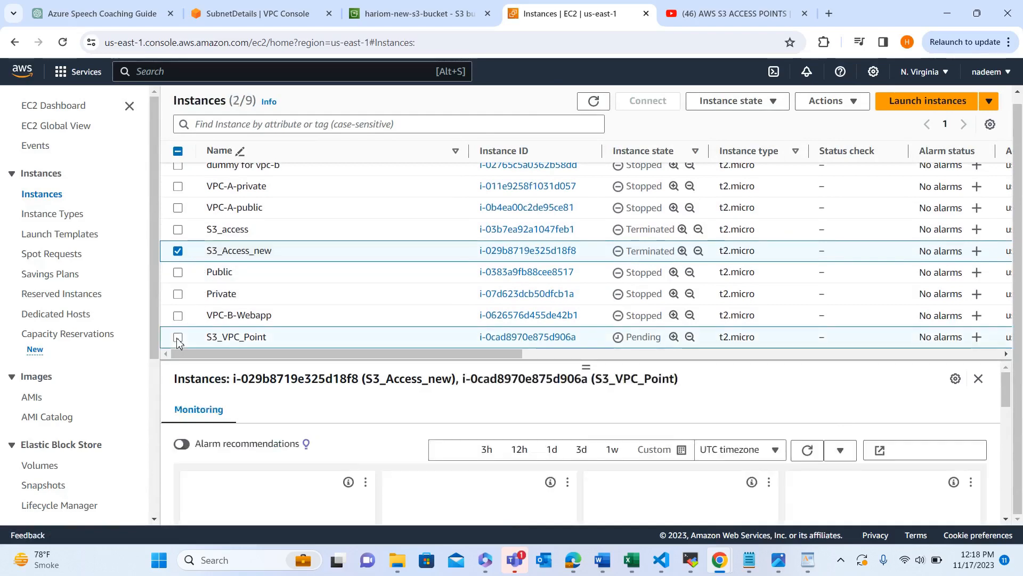
{"action": "left_click", "coordinate": [179, 253]}
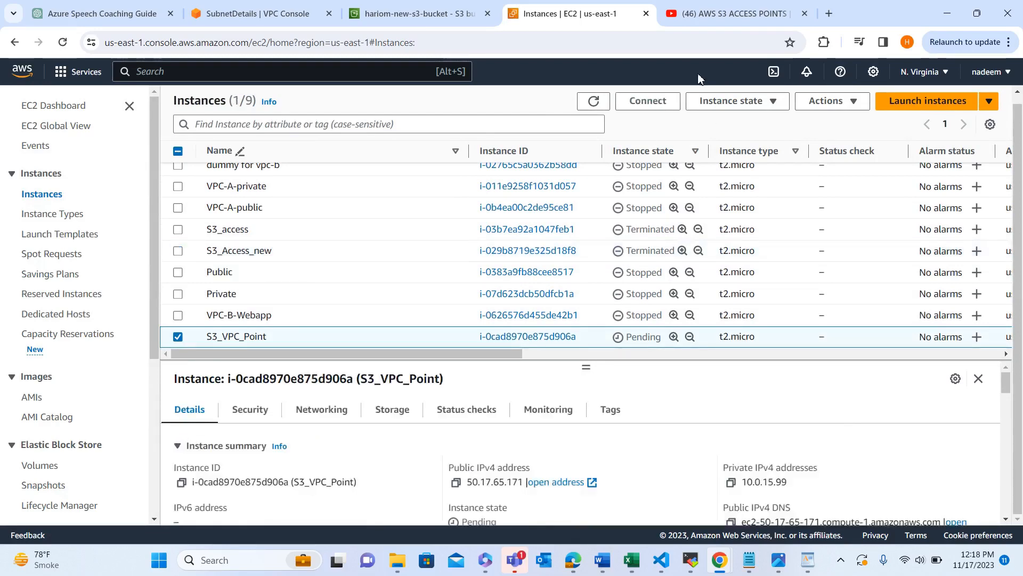
Connect to S3_VPC_Point using EC2 Instance Connect as ec2-user and run aws s3 ls in its terminal
{"action": "left_click", "coordinate": [641, 106]}
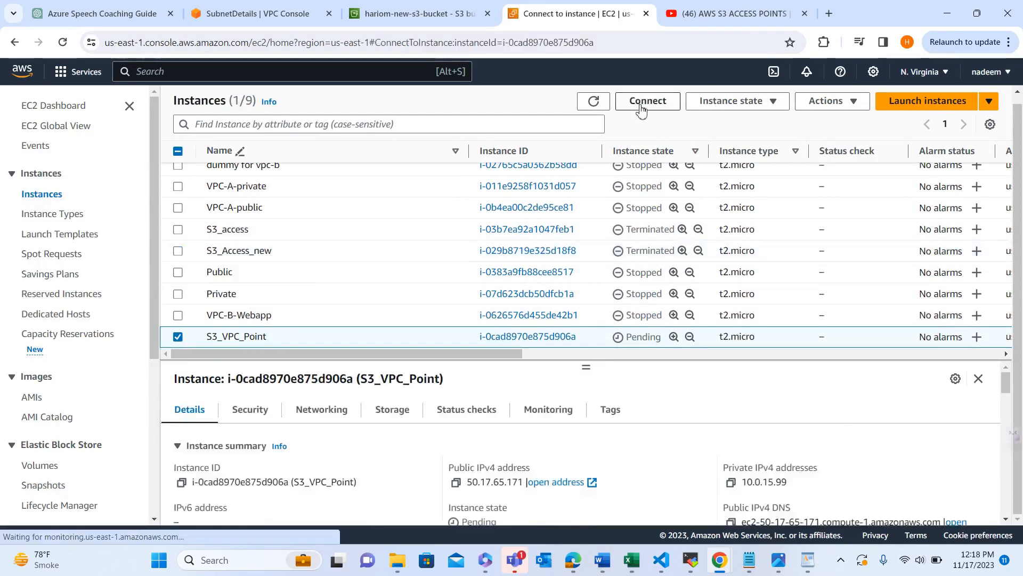
{"action": "scroll", "coordinate": [204, 375], "scroll_direction": "down", "scroll_amount": 2}
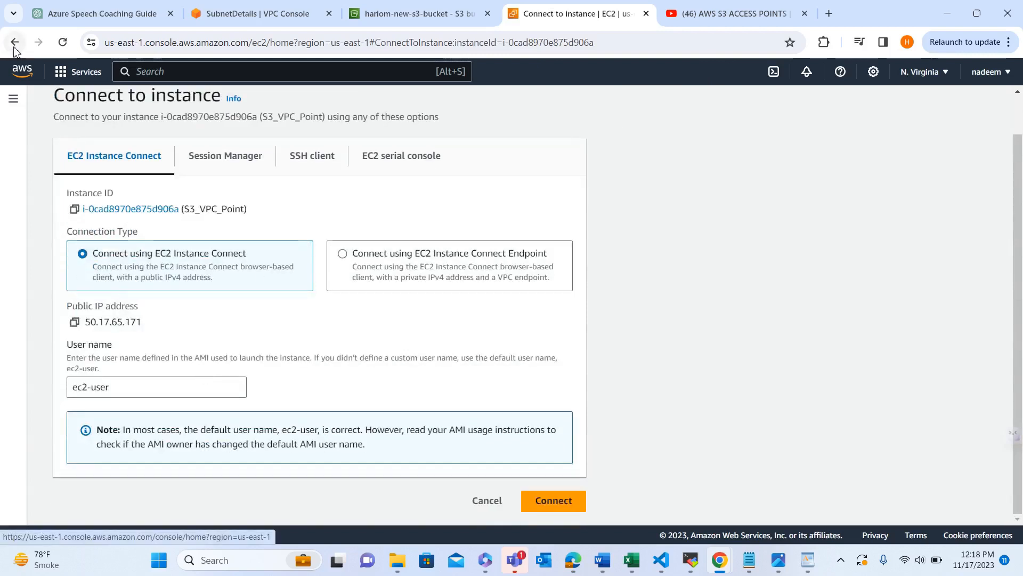
{"action": "left_click", "coordinate": [547, 504]}
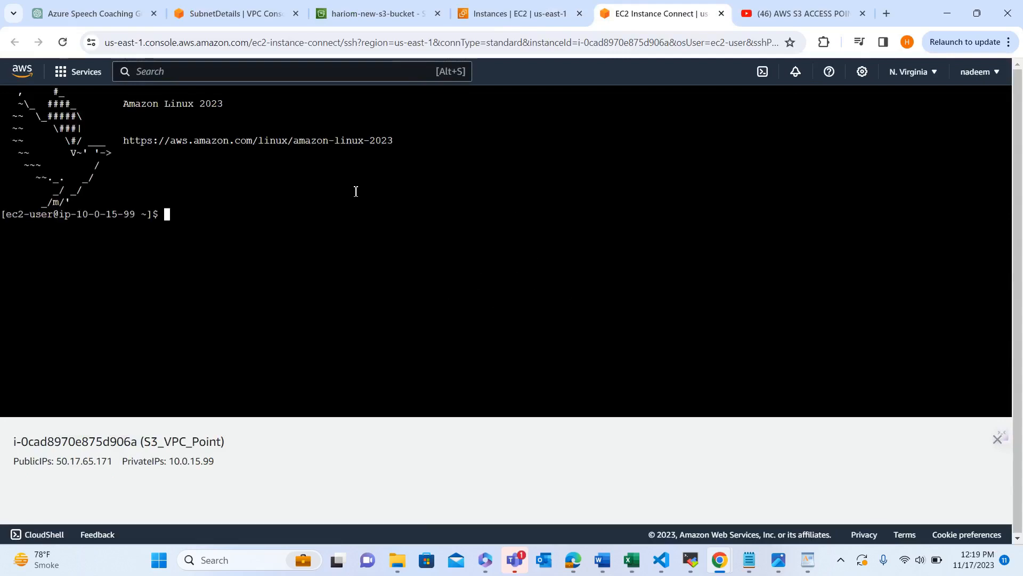
{"action": "type", "text": "aws s3 ls"}
{"action": "key", "text": "Return"}
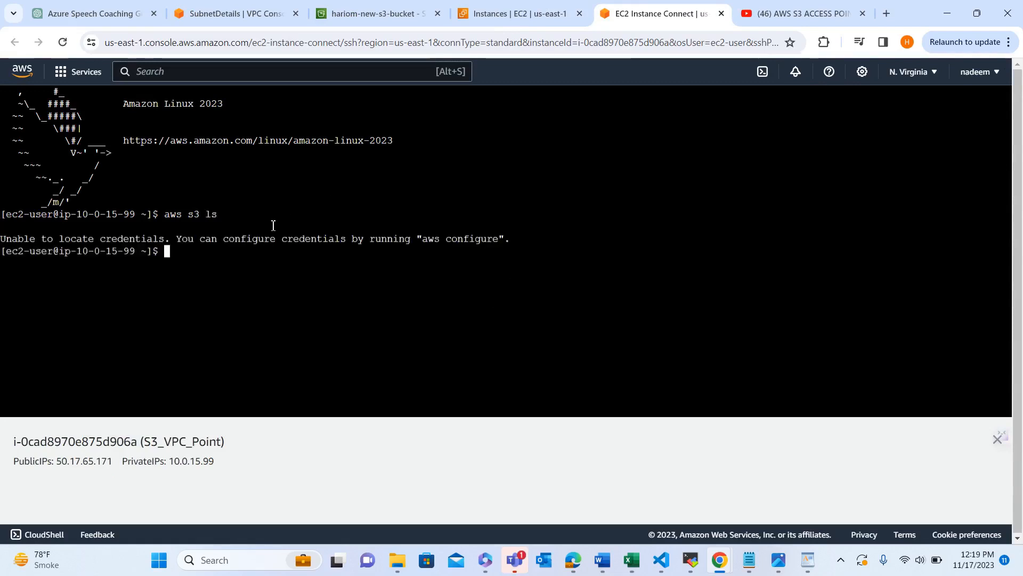
Attach the S3_EC2_New IAM role to the S3_VPC_Point instance
{"action": "left_click", "coordinate": [535, 20]}
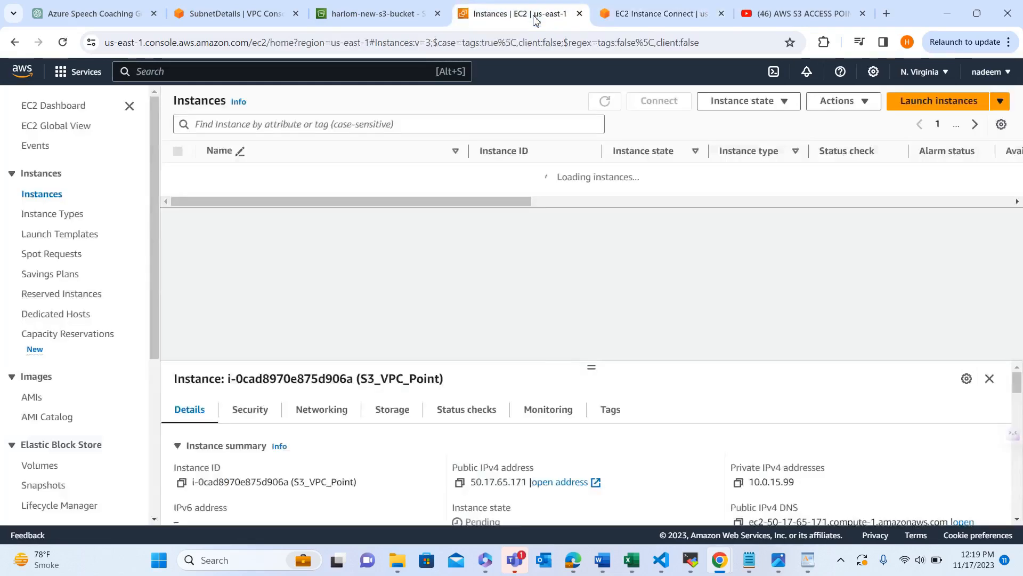
{"action": "left_click", "coordinate": [811, 106]}
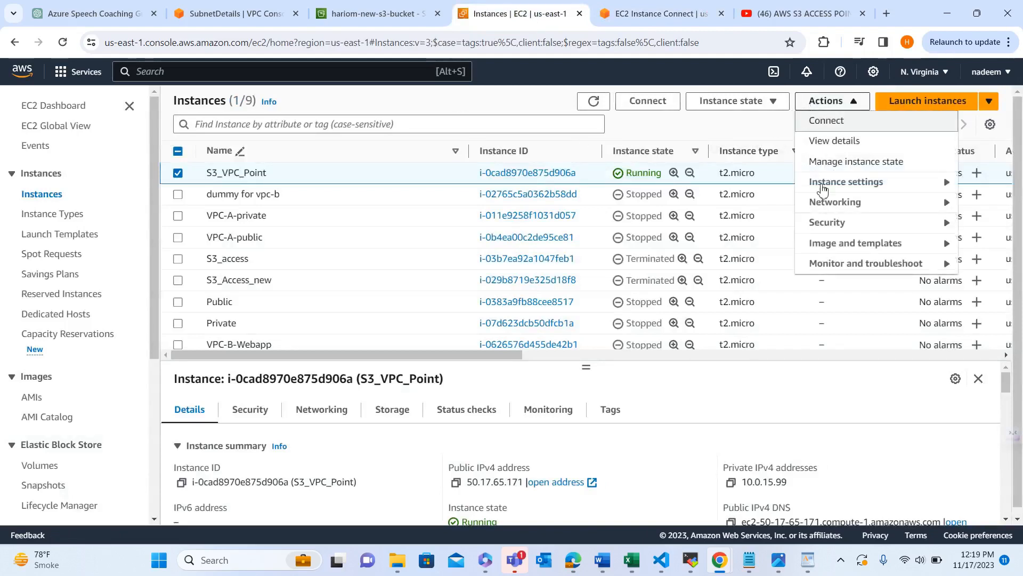
{"action": "mouse_move", "coordinate": [827, 229]}
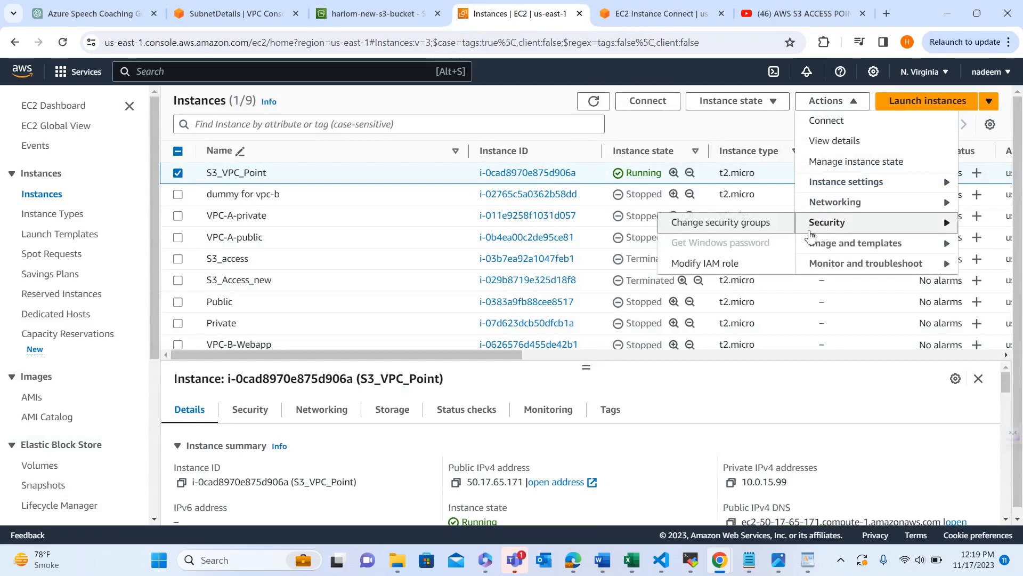
{"action": "left_click", "coordinate": [717, 272]}
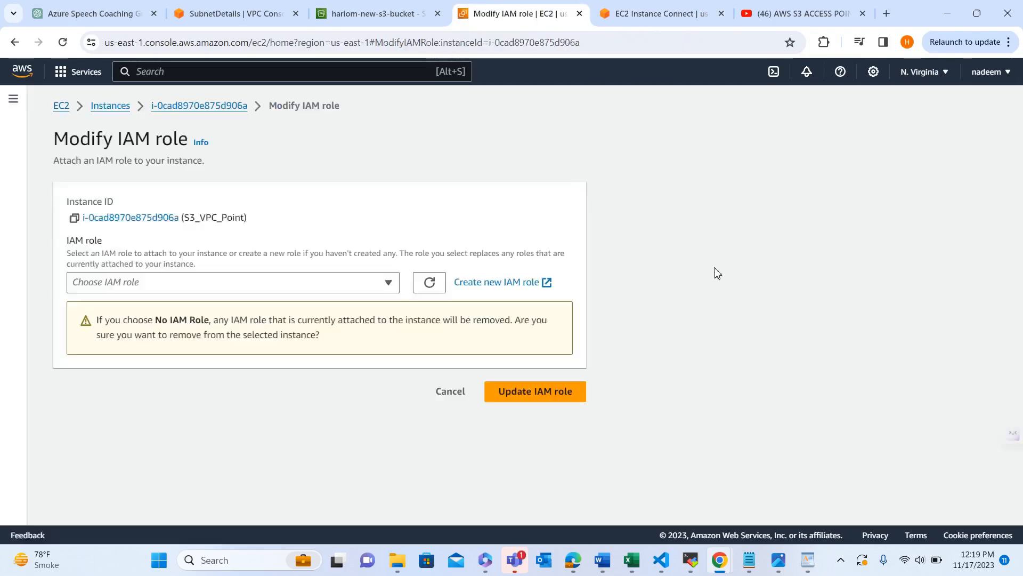
{"action": "left_click", "coordinate": [330, 285]}
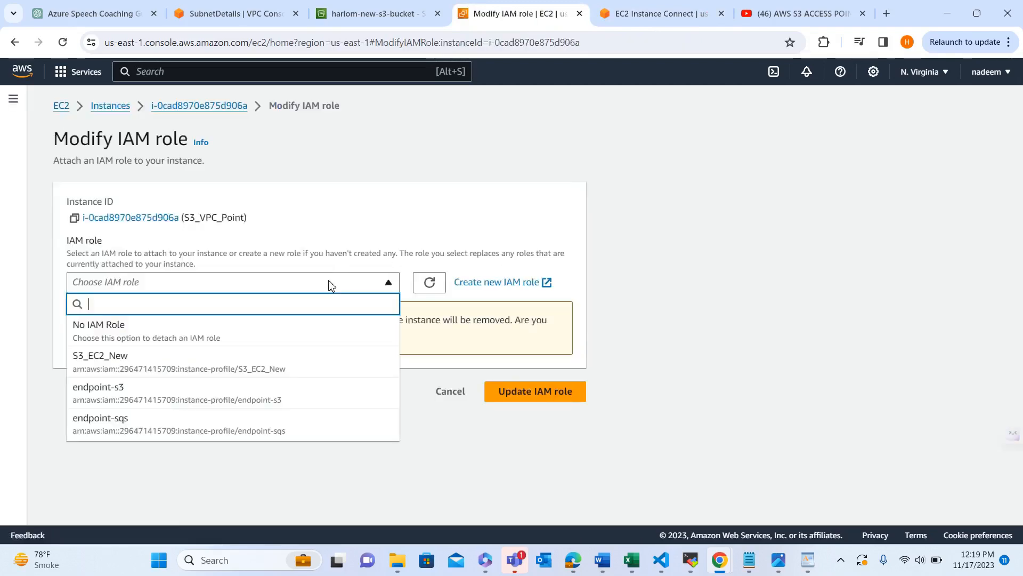
{"action": "left_click", "coordinate": [195, 365]}
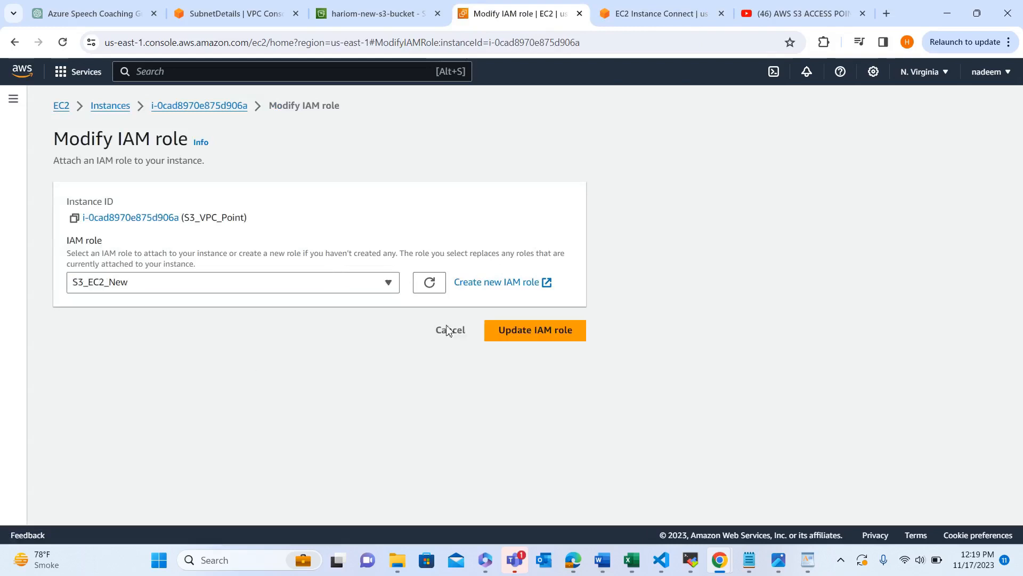
{"action": "left_click", "coordinate": [521, 342]}
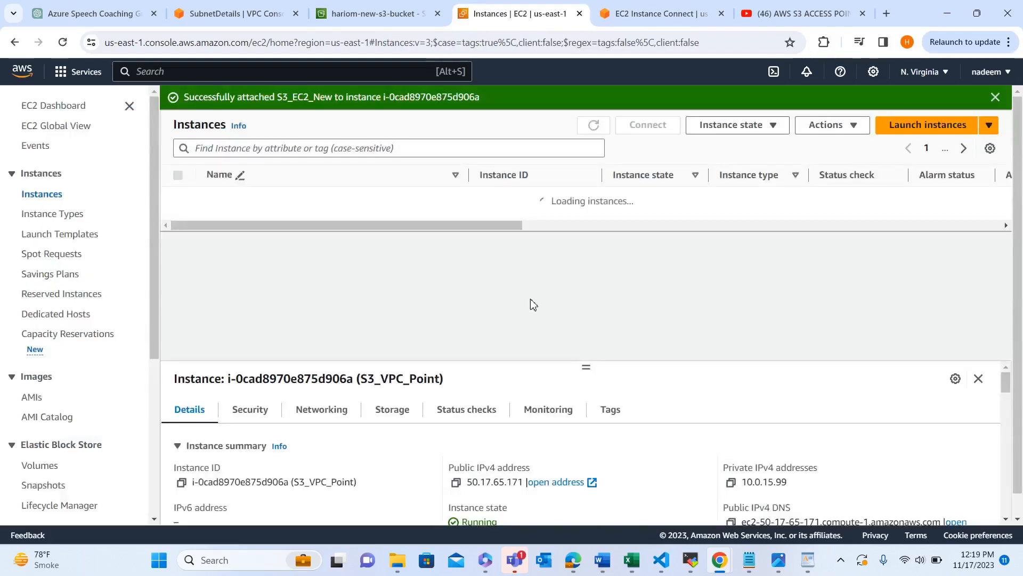
Rerun aws s3 ls in the S3_VPC_Point terminal session to list the buckets
{"action": "left_click", "coordinate": [625, 17]}
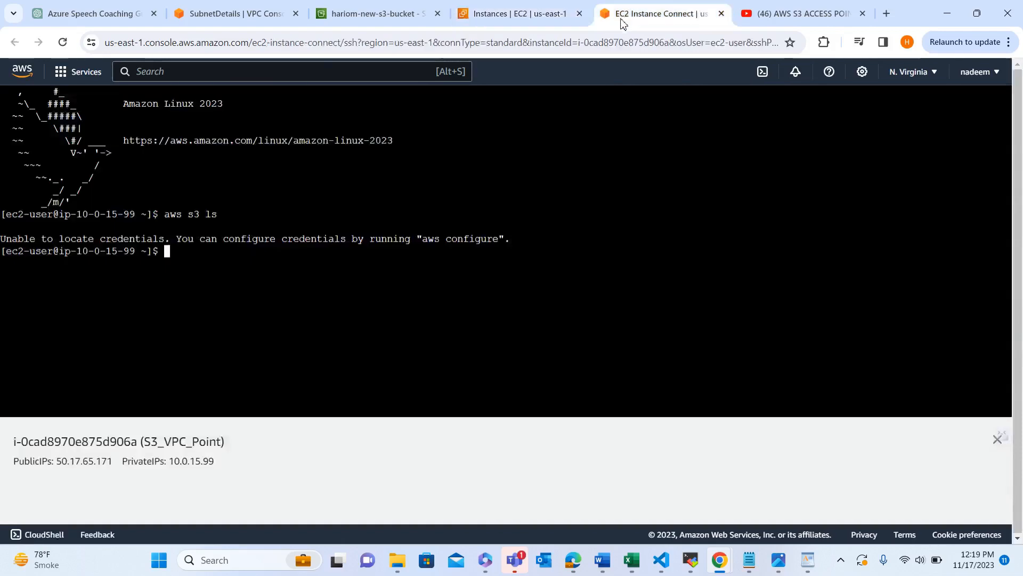
{"action": "key", "text": "Up"}
{"action": "key", "text": "Return"}
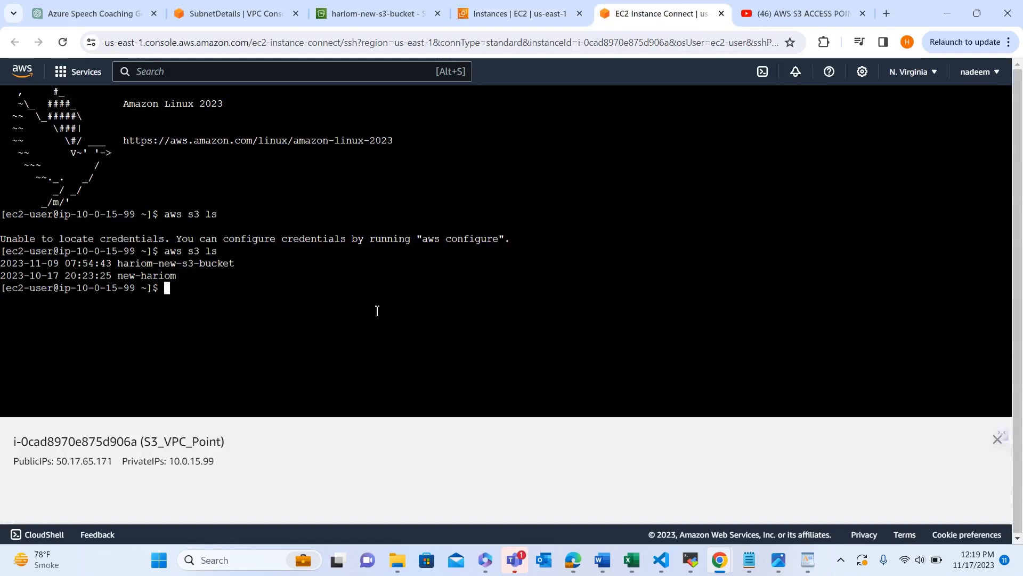
Open the properties of the VPC access point ap-3 in the S3 console and copy its S3 URI
{"action": "left_click", "coordinate": [376, 16]}
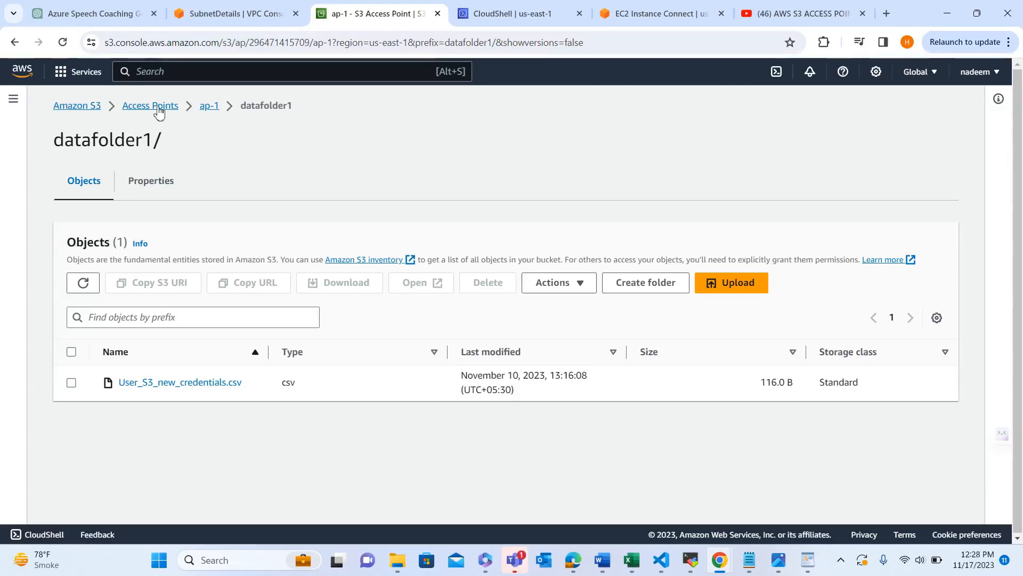
{"action": "left_click", "coordinate": [144, 118]}
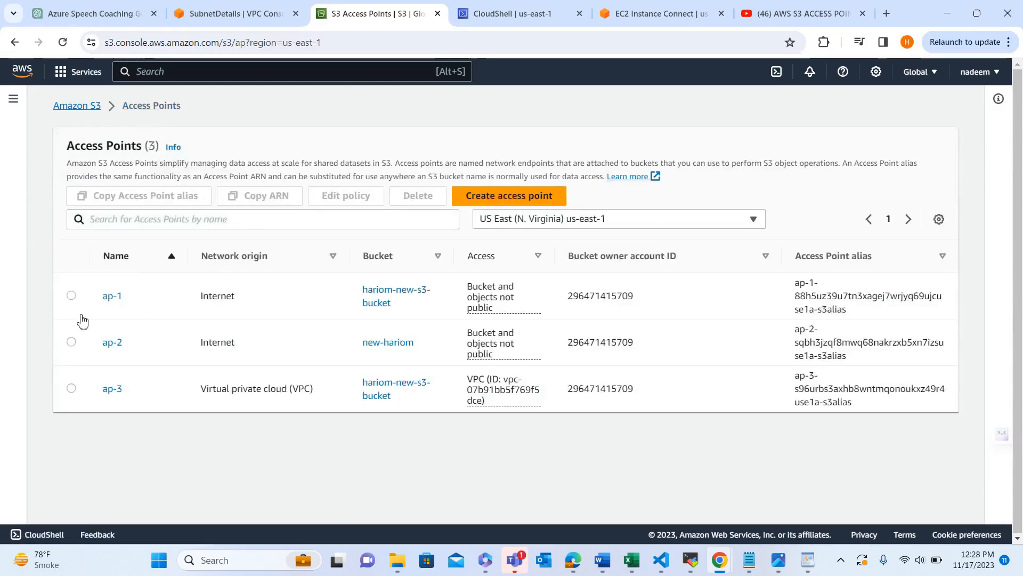
{"action": "left_click", "coordinate": [70, 389]}
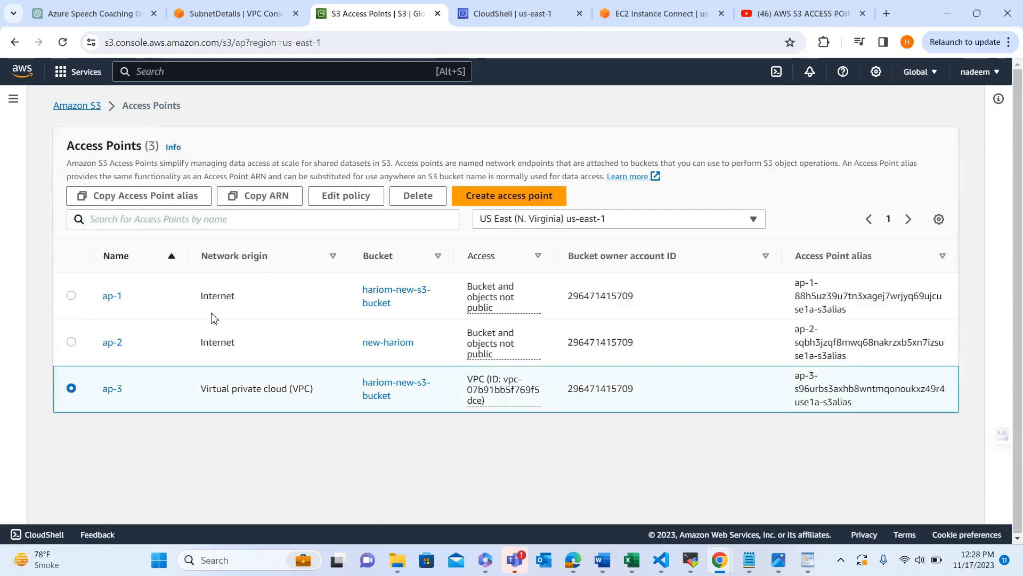
{"action": "left_click", "coordinate": [106, 392]}
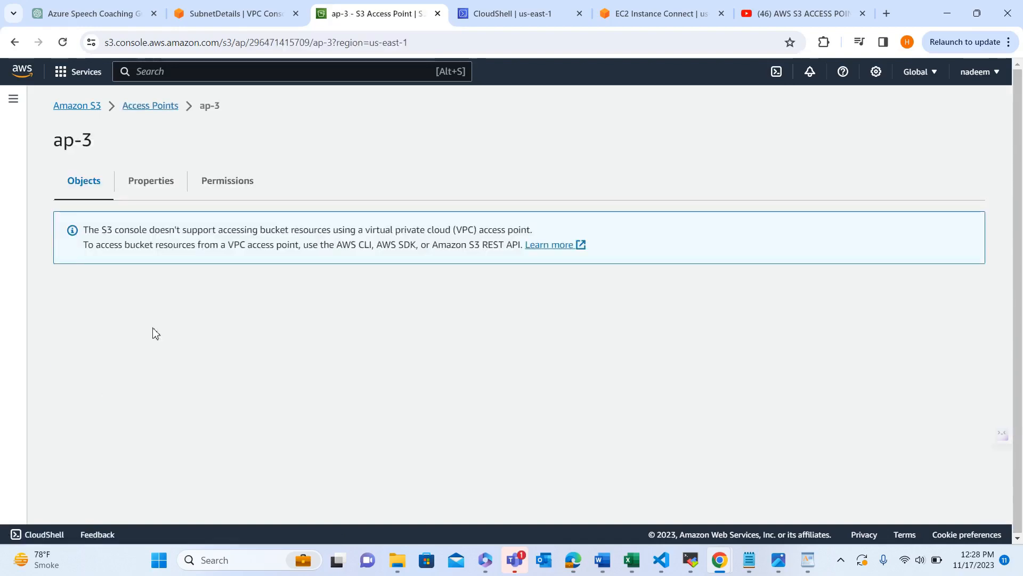
{"action": "left_click", "coordinate": [148, 183]}
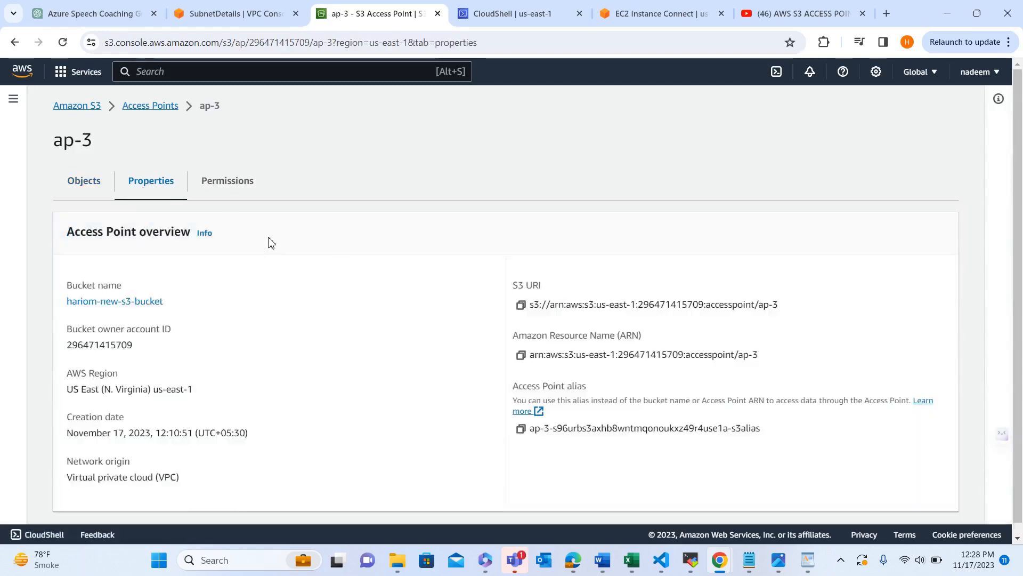
{"action": "left_click", "coordinate": [521, 307]}
Switch to CloudShell, clear the pending copy command along with the migration notice, and list the local files with ls
{"action": "left_click", "coordinate": [507, 28]}
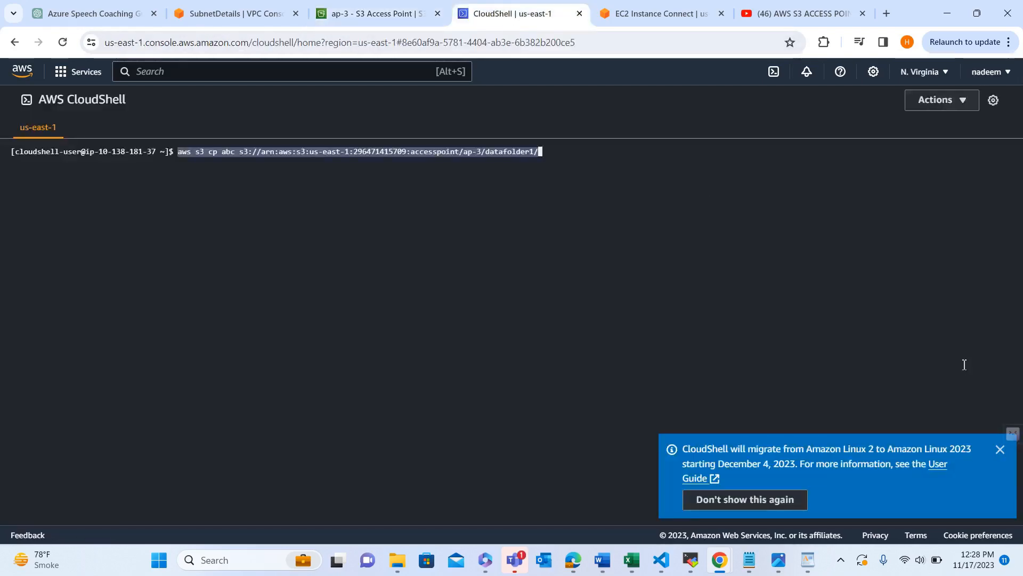
{"action": "left_click", "coordinate": [1000, 450]}
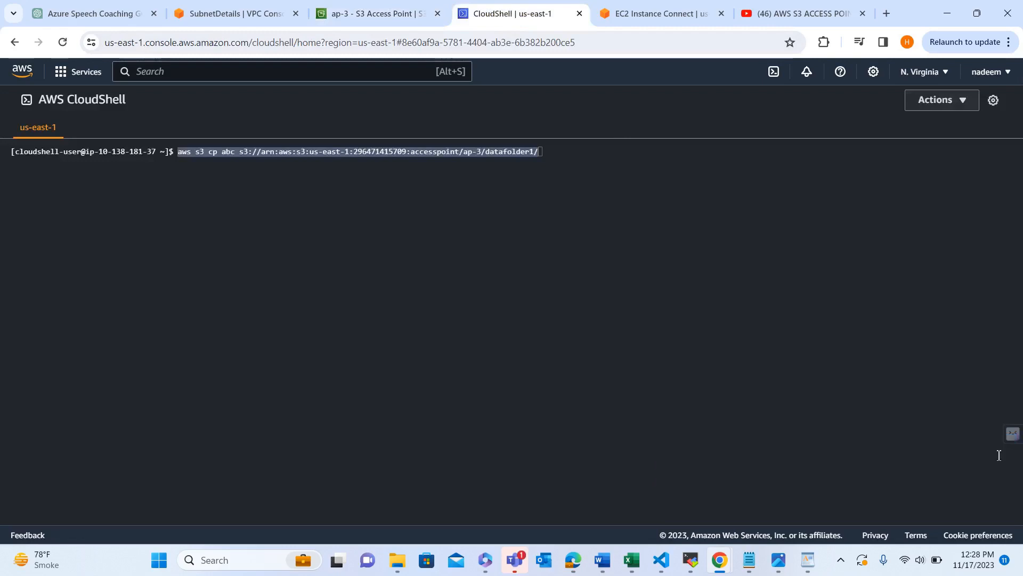
{"action": "left_click", "coordinate": [552, 158]}
{"action": "key", "text": "BackSpace"}
{"action": "key", "text": "BackSpace"}
{"action": "key", "text": "BackSpace"}
{"action": "key", "text": "BackSpace"}
{"action": "key", "text": "BackSpace"}
{"action": "key", "text": "BackSpace"}
{"action": "key", "text": "BackSpace"}
{"action": "key", "text": "BackSpace"}
{"action": "key", "text": "BackSpace"}
{"action": "key", "text": "BackSpace"}
{"action": "key", "text": "BackSpace"}
{"action": "key", "text": "BackSpace"}
{"action": "key", "text": "BackSpace"}
{"action": "key", "text": "BackSpace"}
{"action": "key", "text": "BackSpace"}
{"action": "key", "text": "BackSpace"}
{"action": "key", "text": "BackSpace"}
{"action": "key", "text": "BackSpace"}
{"action": "key", "text": "BackSpace"}
{"action": "key", "text": "BackSpace"}
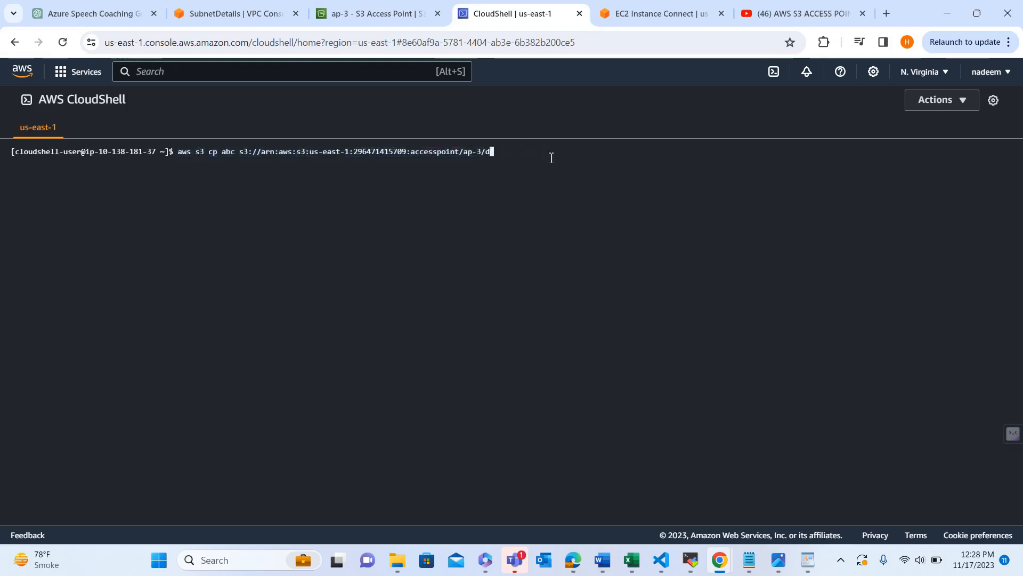
{"action": "key", "text": "BackSpace"}
{"action": "key", "text": "BackSpace"}
{"action": "key", "text": "BackSpace"}
{"action": "key", "text": "BackSpace"}
{"action": "key", "text": "BackSpace"}
{"action": "key", "text": "BackSpace"}
{"action": "key", "text": "BackSpace"}
{"action": "key", "text": "BackSpace"}
{"action": "key", "text": "BackSpace"}
{"action": "key", "text": "BackSpace"}
{"action": "key", "text": "BackSpace"}
{"action": "key", "text": "BackSpace"}
{"action": "key", "text": "BackSpace"}
{"action": "key", "text": "BackSpace"}
{"action": "key", "text": "BackSpace"}
{"action": "key", "text": "BackSpace"}
{"action": "key", "text": "BackSpace"}
{"action": "key", "text": "BackSpace"}
{"action": "key", "text": "BackSpace"}
{"action": "key", "text": "BackSpace"}
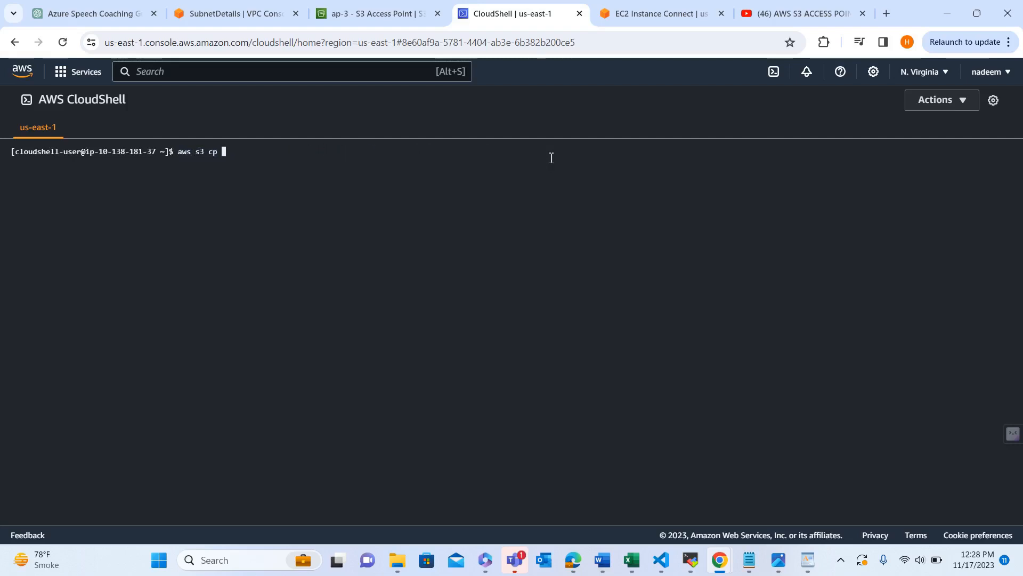
{"action": "type", "text": "ls"}
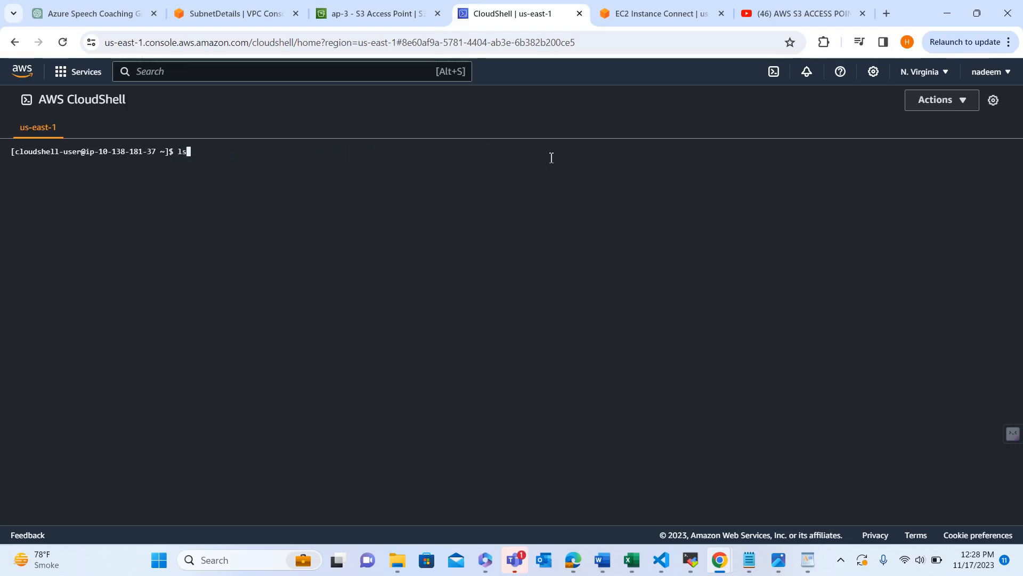
{"action": "key", "text": "Return"}
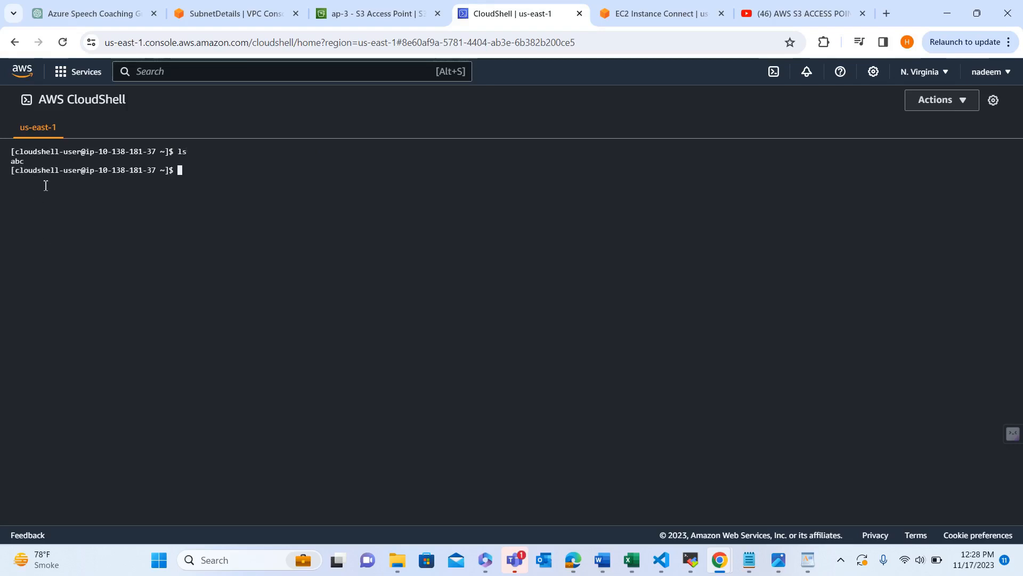
Try to copy abc from CloudShell to datafolder1/ through the ap-3 access point with aws s3 cp
{"action": "type", "text": "ls"}
{"action": "key", "text": "Up"}
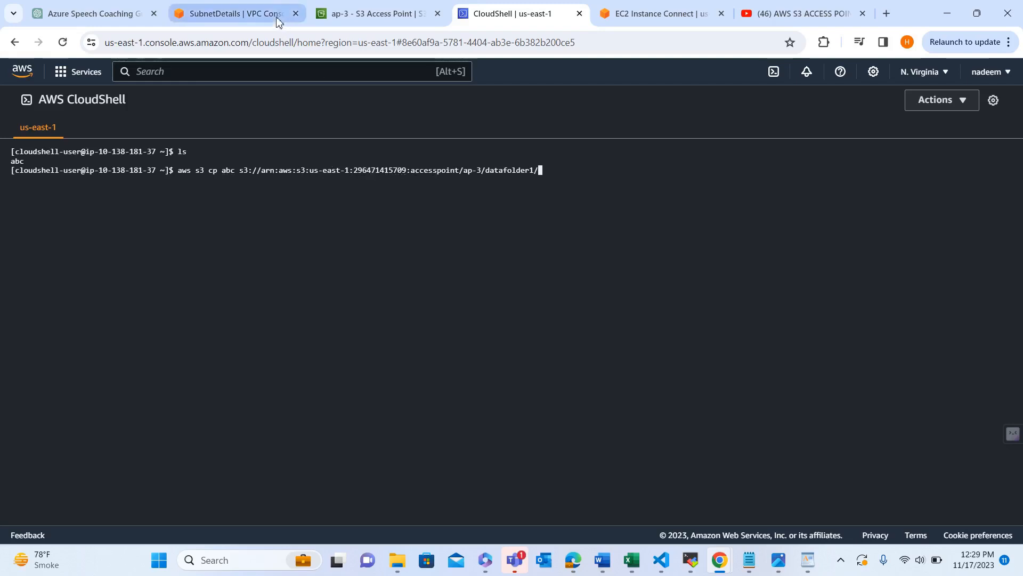
{"action": "left_click", "coordinate": [349, 15]}
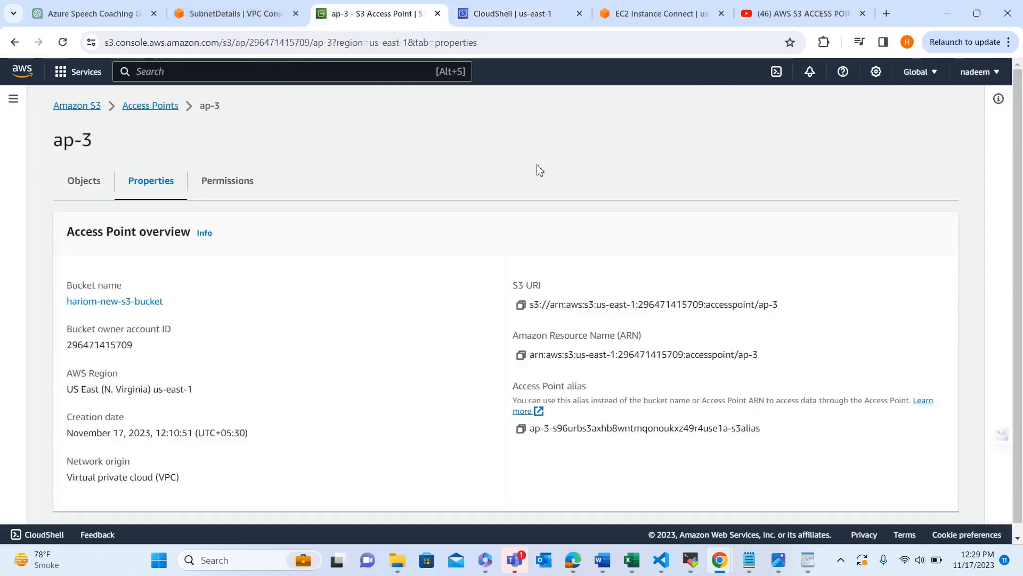
{"action": "left_click", "coordinate": [506, 11]}
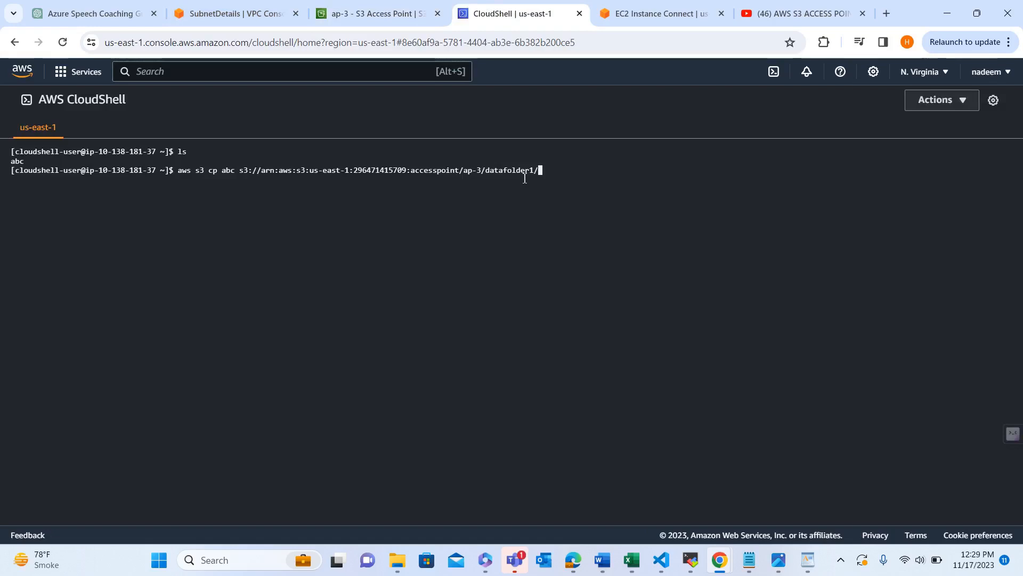
{"action": "key", "text": "Return"}
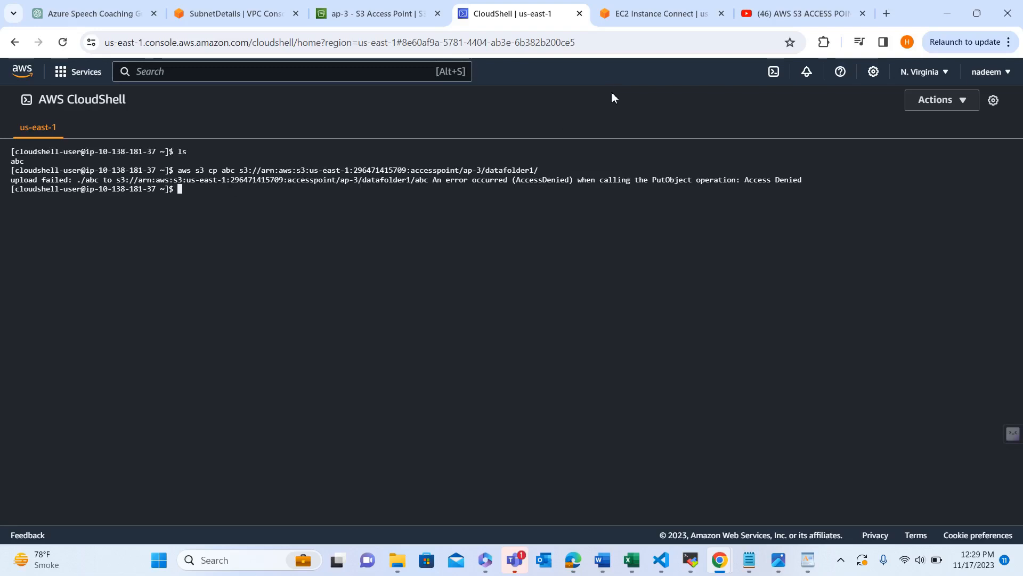
Switch to the S3_VPC_Point terminal session, list its files on a cleared screen, and copy abc to datafolder1/ through the ap-3 access point
{"action": "left_click", "coordinate": [646, 16]}
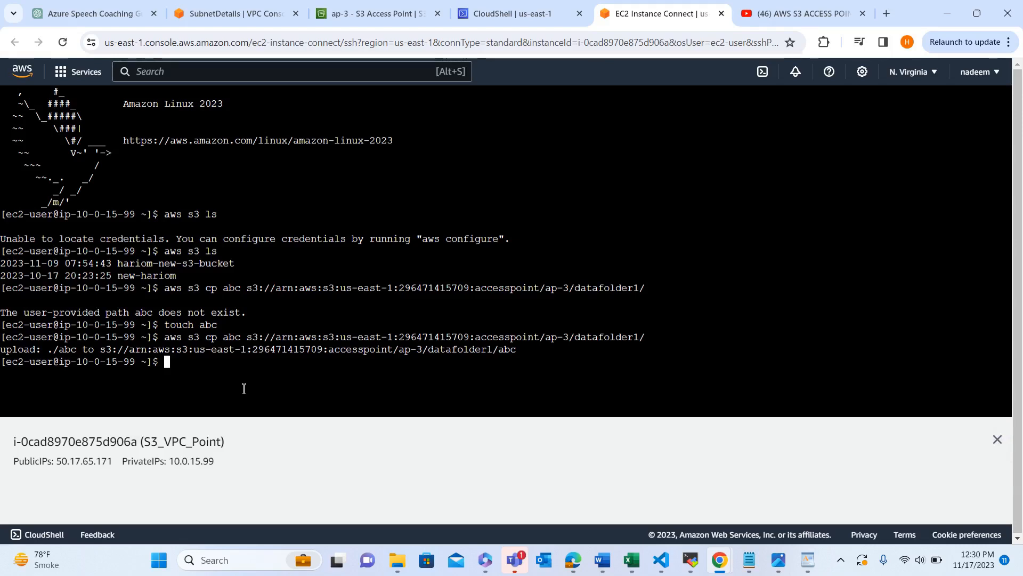
{"action": "key", "text": "ctrl+l"}
{"action": "type", "text": "ls"}
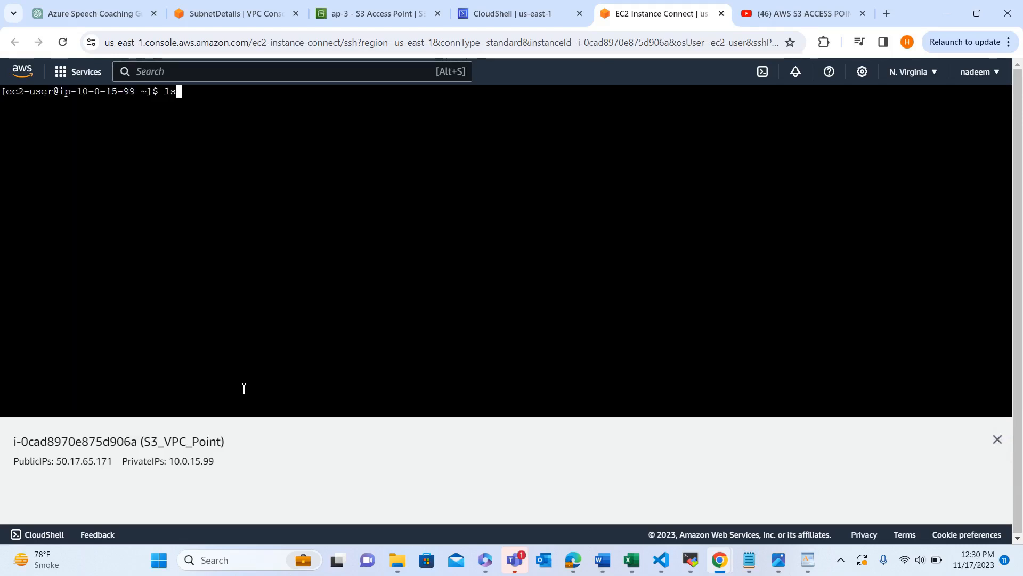
{"action": "key", "text": "Return"}
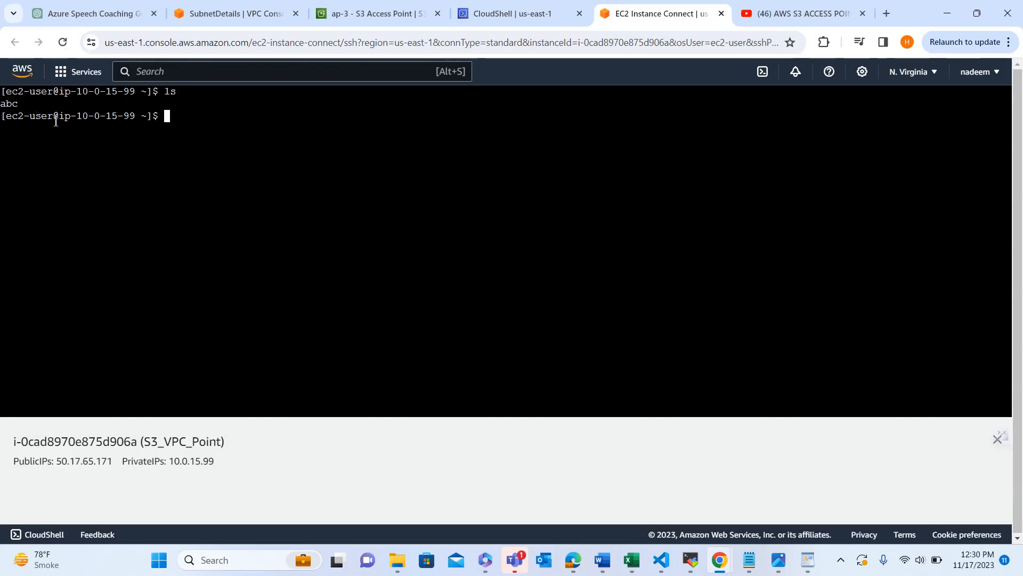
{"action": "key", "text": "ctrl+v"}
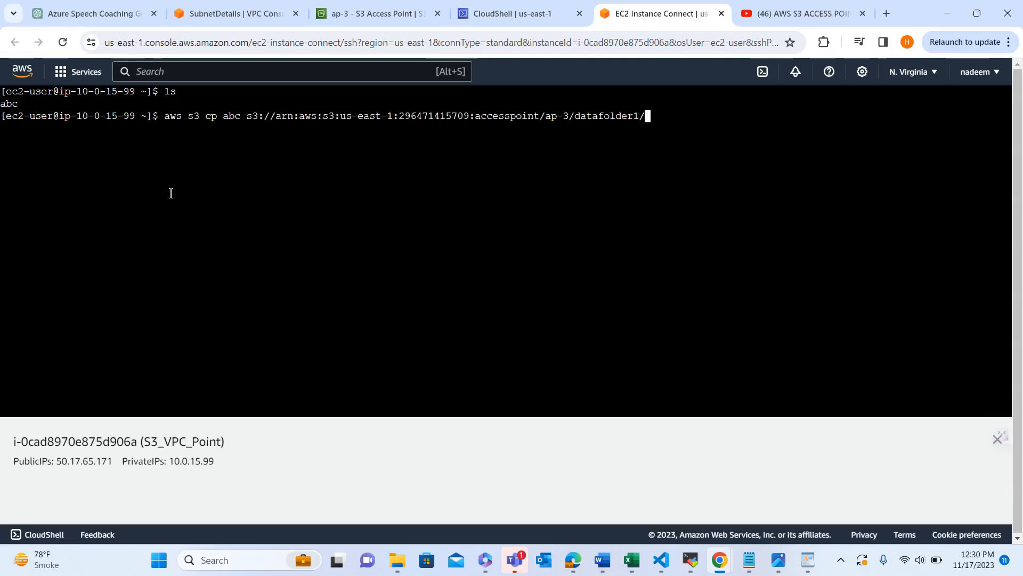
{"action": "key", "text": "Return"}
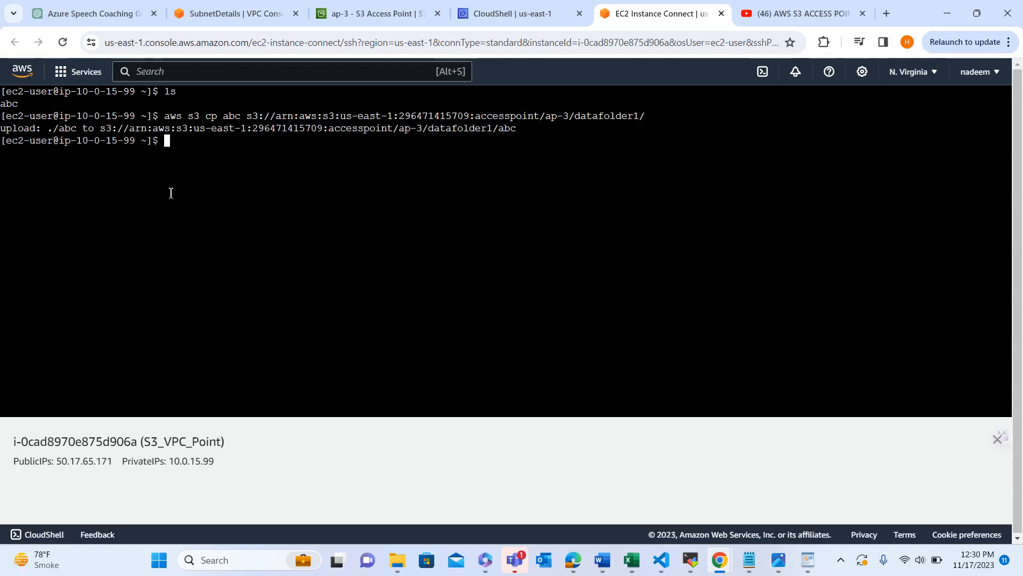
Open datafolder1/ in the S3 bucket behind the ap-3 access point to check for the uploaded file
{"action": "left_click", "coordinate": [343, 20]}
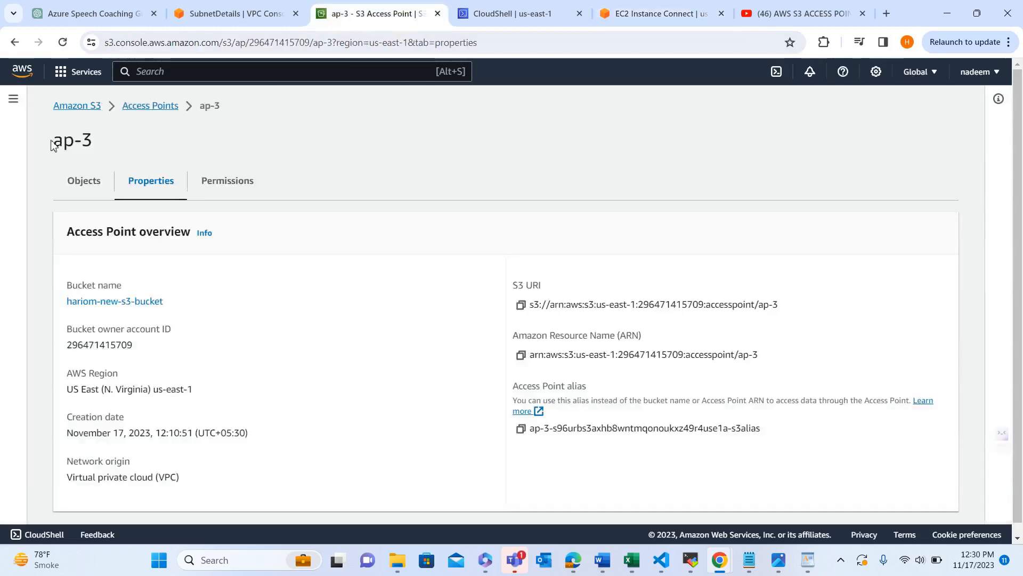
{"action": "left_click", "coordinate": [20, 146]}
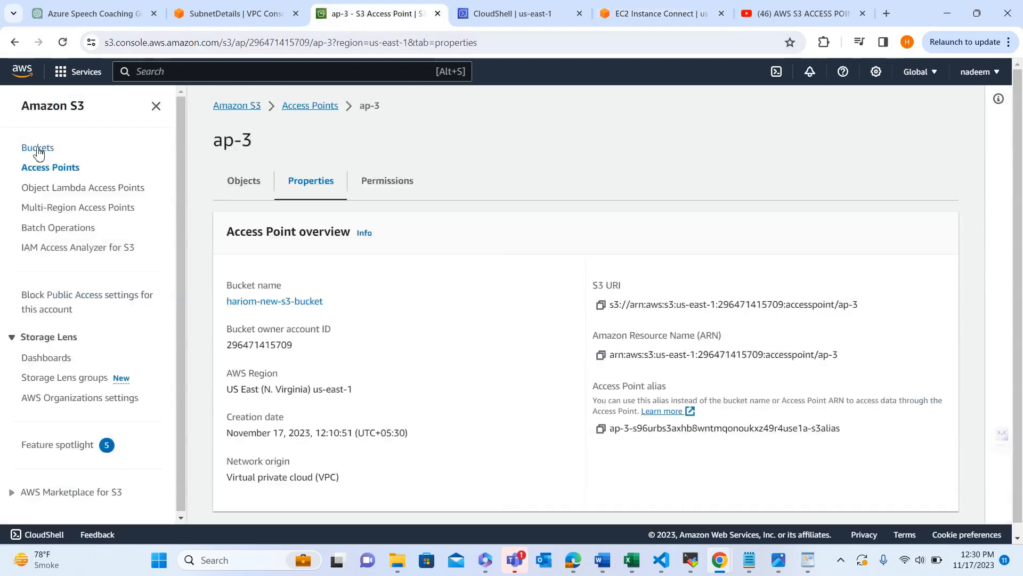
{"action": "left_click", "coordinate": [39, 149]}
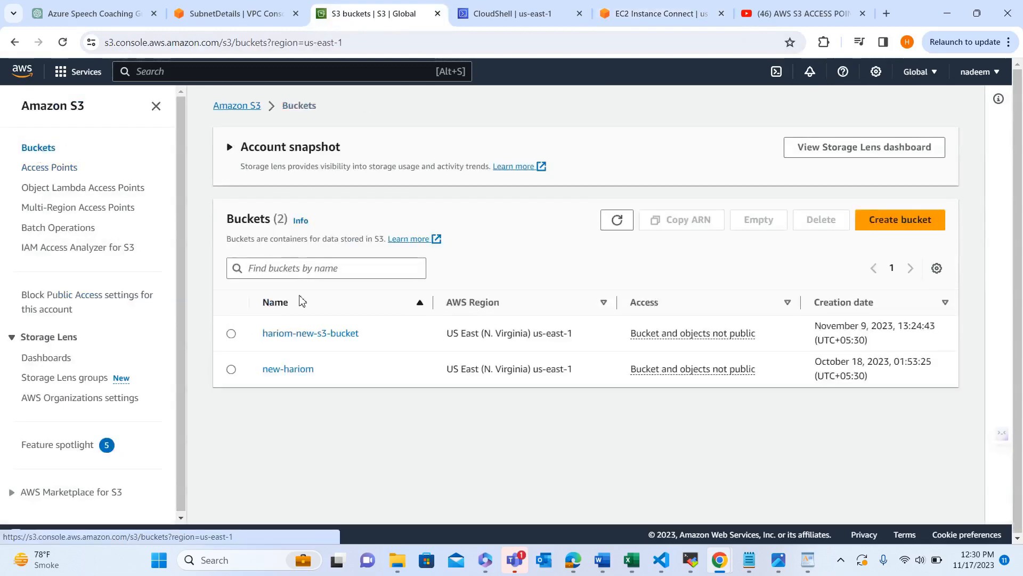
{"action": "left_click", "coordinate": [298, 333]}
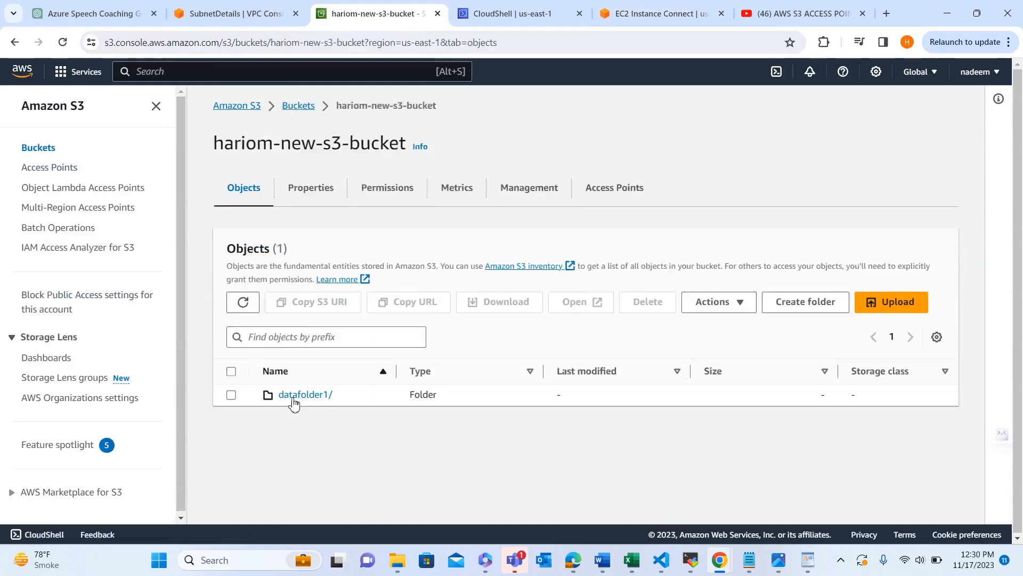
{"action": "left_click", "coordinate": [294, 395]}
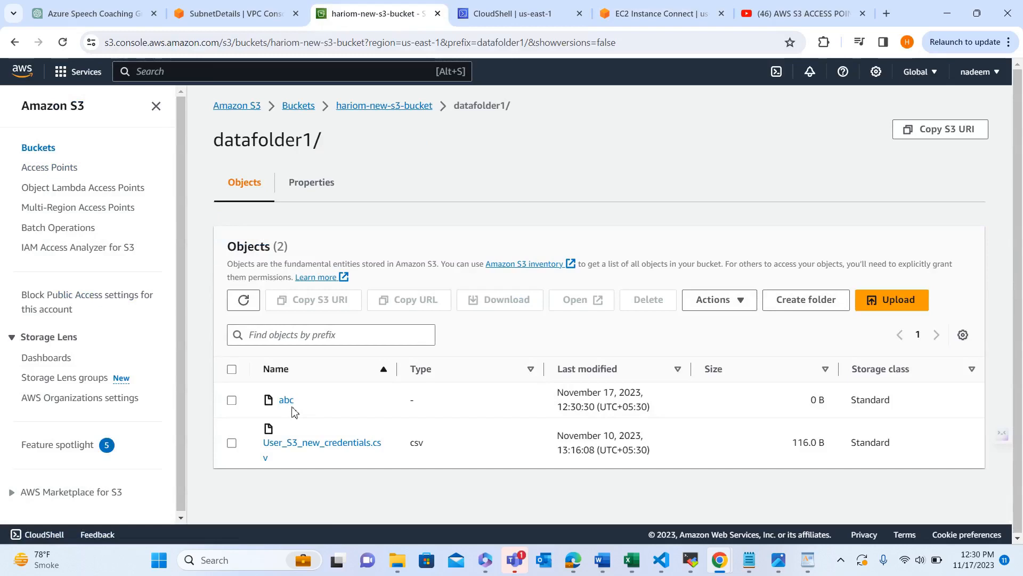
Permanently delete the abc object from datafolder1/ and close the deletion status page
{"action": "left_click", "coordinate": [233, 401]}
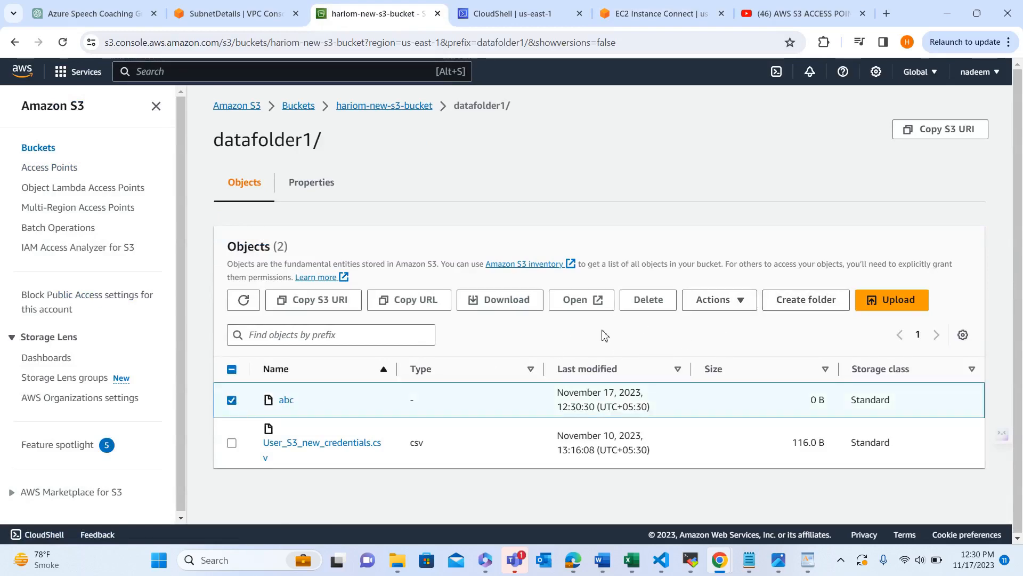
{"action": "left_click", "coordinate": [654, 306]}
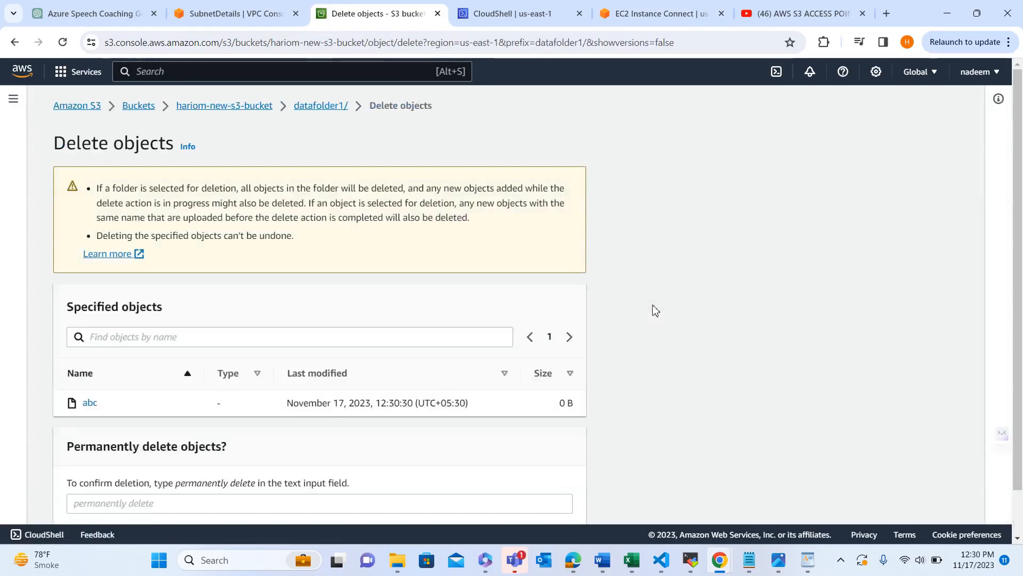
{"action": "left_click_drag", "start_coordinate": [180, 483], "coordinate": [256, 487]}
{"action": "left_click", "coordinate": [174, 484]}
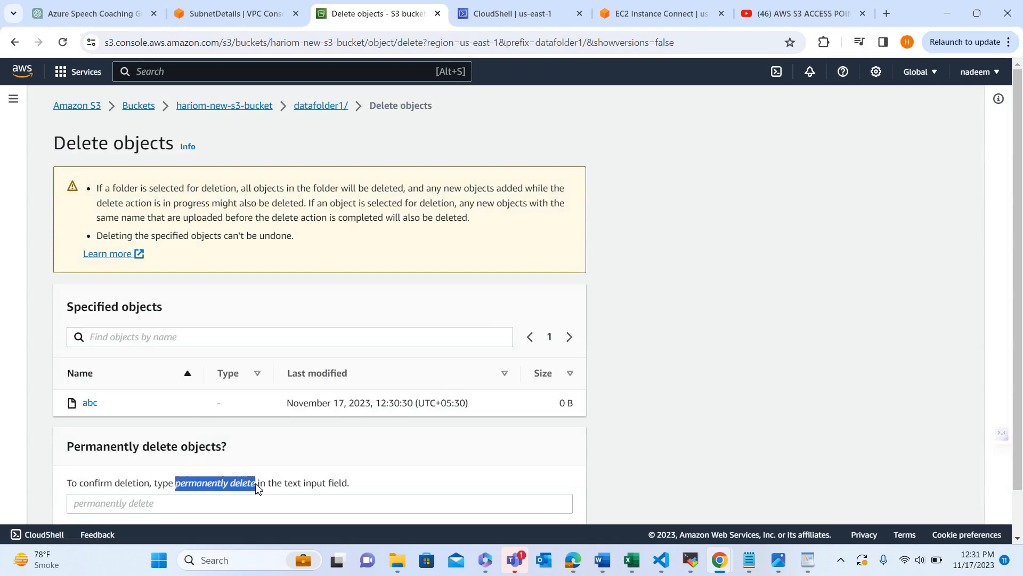
{"action": "left_click", "coordinate": [202, 509]}
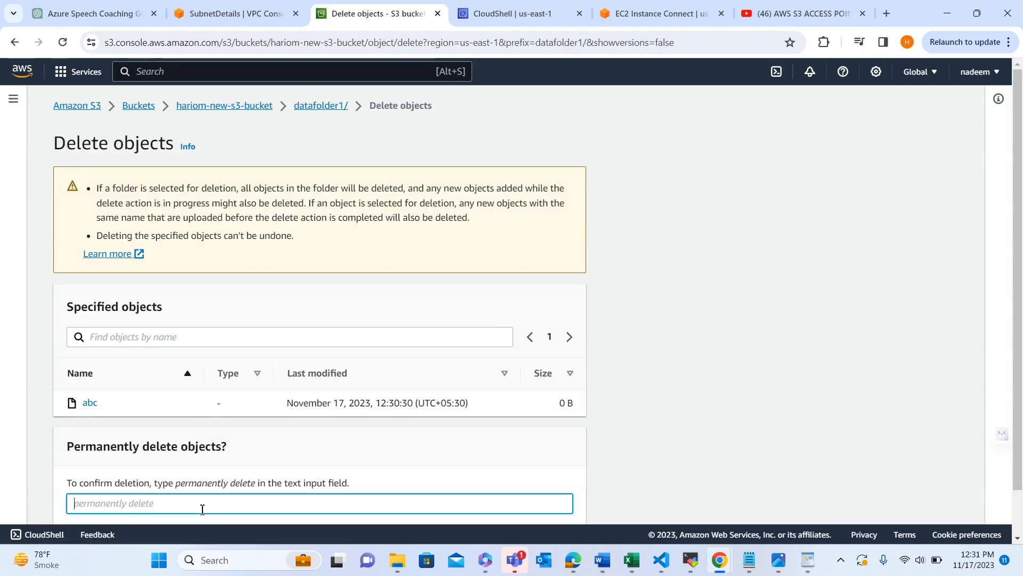
{"action": "key", "text": "ctrl+v"}
{"action": "scroll", "coordinate": [202, 508], "scroll_direction": "down", "scroll_amount": 2}
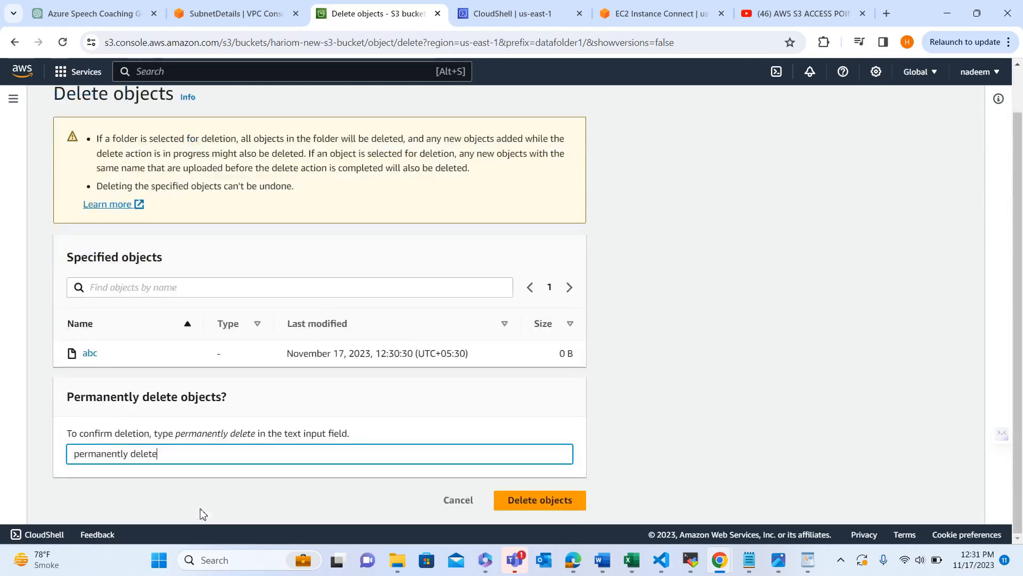
{"action": "left_click", "coordinate": [524, 510]}
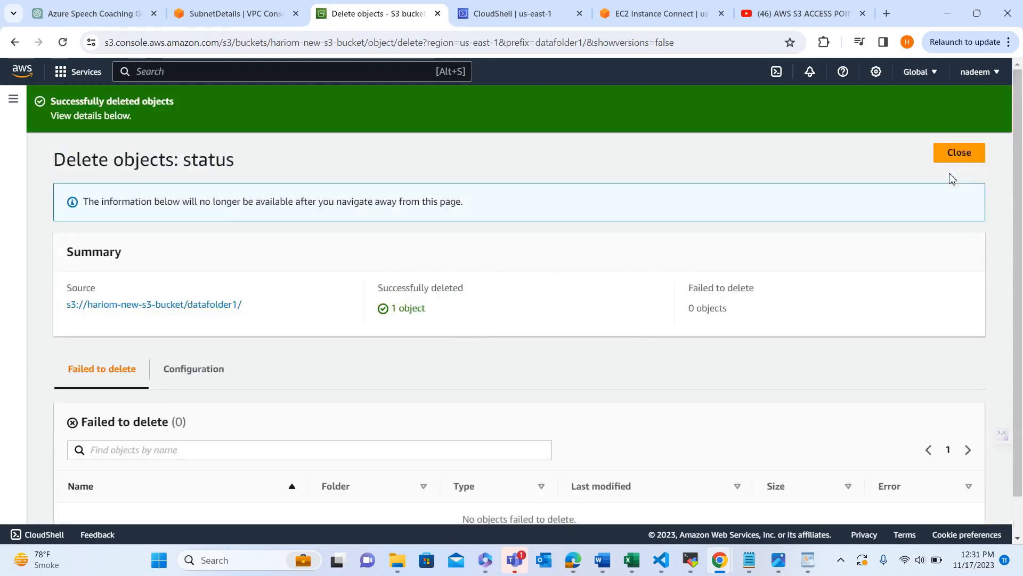
{"action": "left_click", "coordinate": [959, 154]}
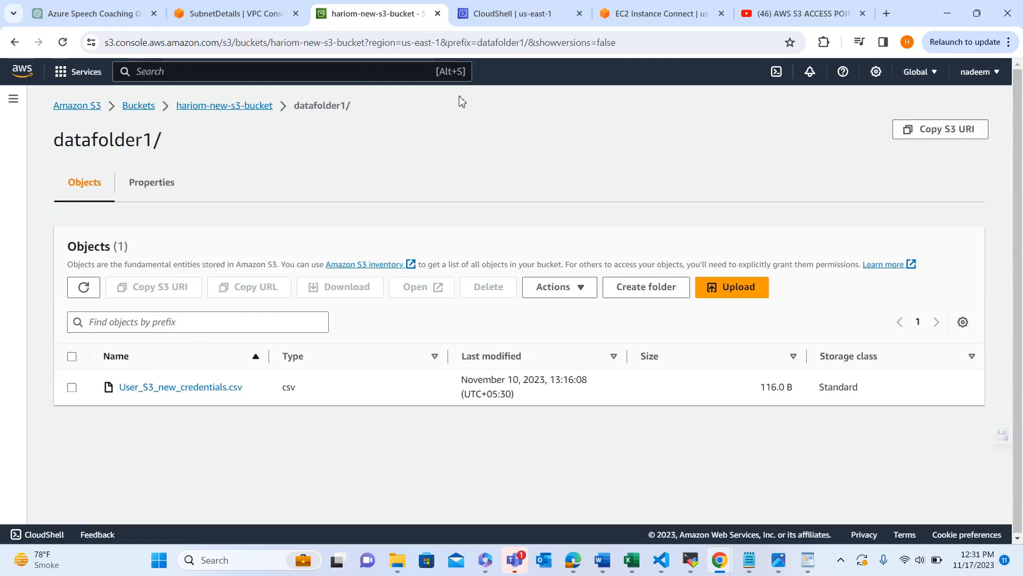
Switch to CloudShell and rerun the abc copy command to datafolder1/ with the access point changed to ap-1
{"action": "left_click", "coordinate": [496, 19]}
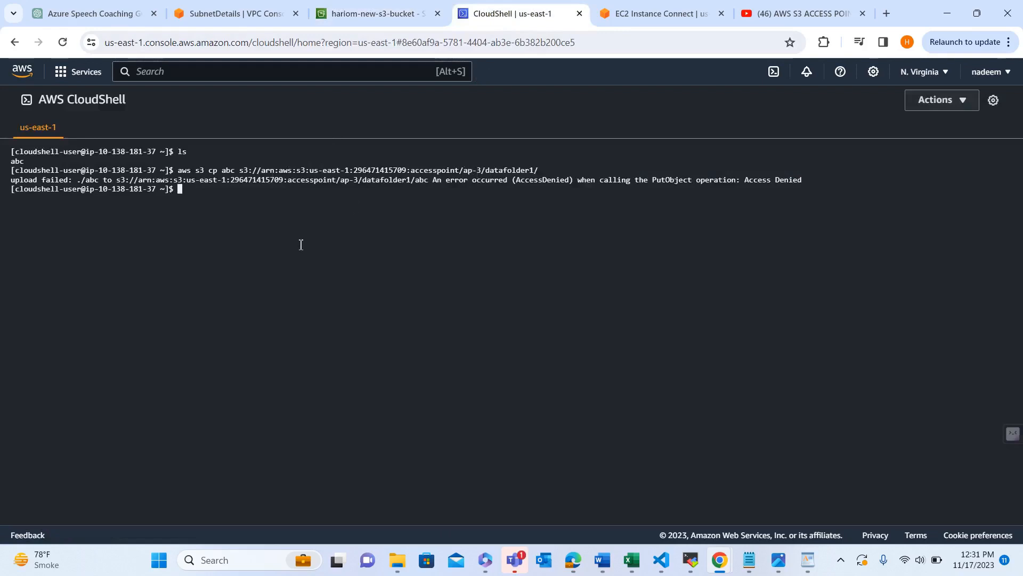
{"action": "key", "text": "Up"}
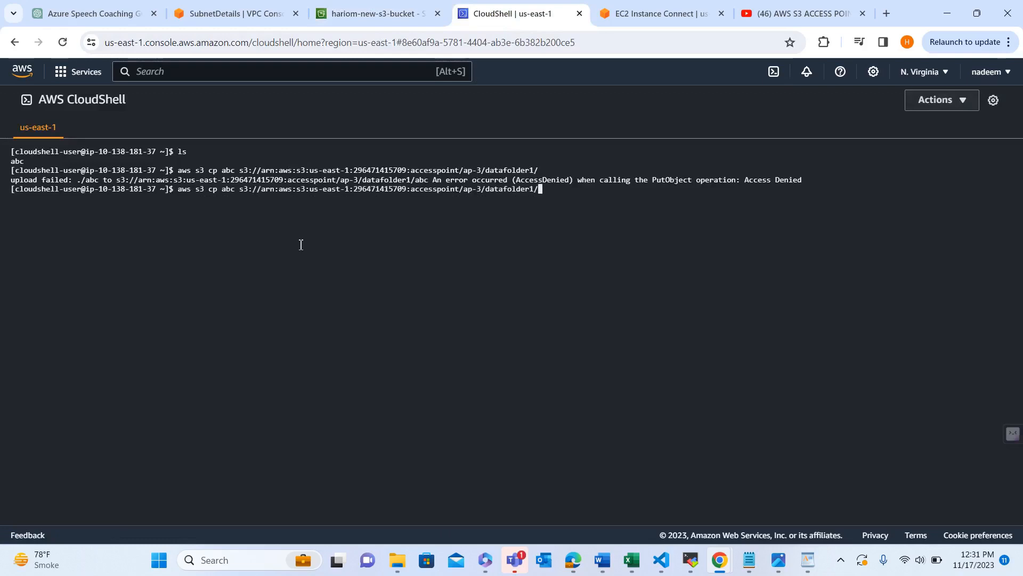
{"action": "key", "text": "Left"}
{"action": "key", "text": "Left"}
{"action": "key", "text": "Left"}
{"action": "key", "text": "Left"}
{"action": "key", "text": "Left"}
{"action": "key", "text": "Left"}
{"action": "key", "text": "Left"}
{"action": "key", "text": "Left"}
{"action": "key", "text": "Left"}
{"action": "key", "text": "Left"}
{"action": "key", "text": "Left"}
{"action": "key", "text": "Left"}
{"action": "key", "text": "Left"}
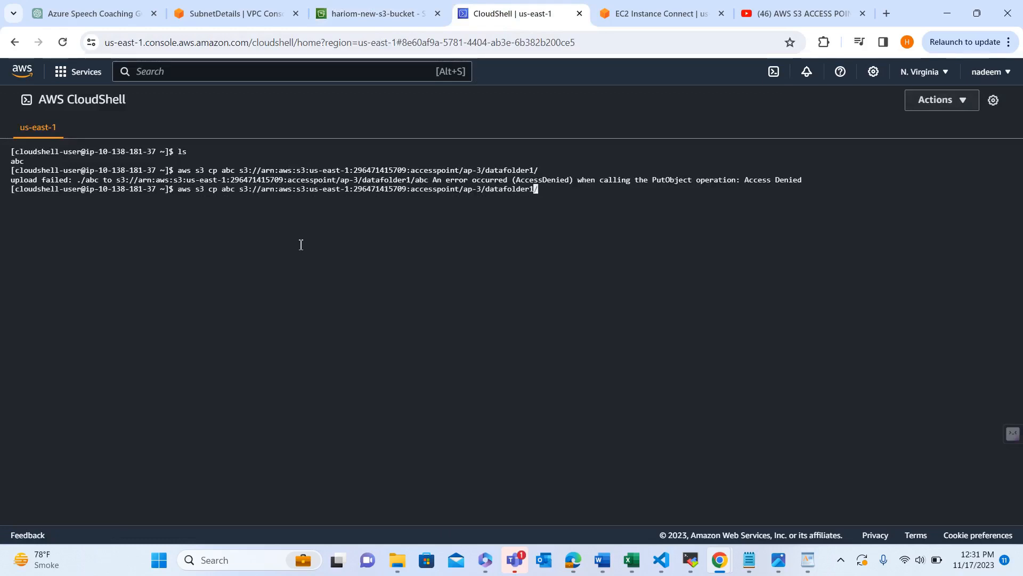
{"action": "key", "text": "Left"}
{"action": "key", "text": "Delete"}
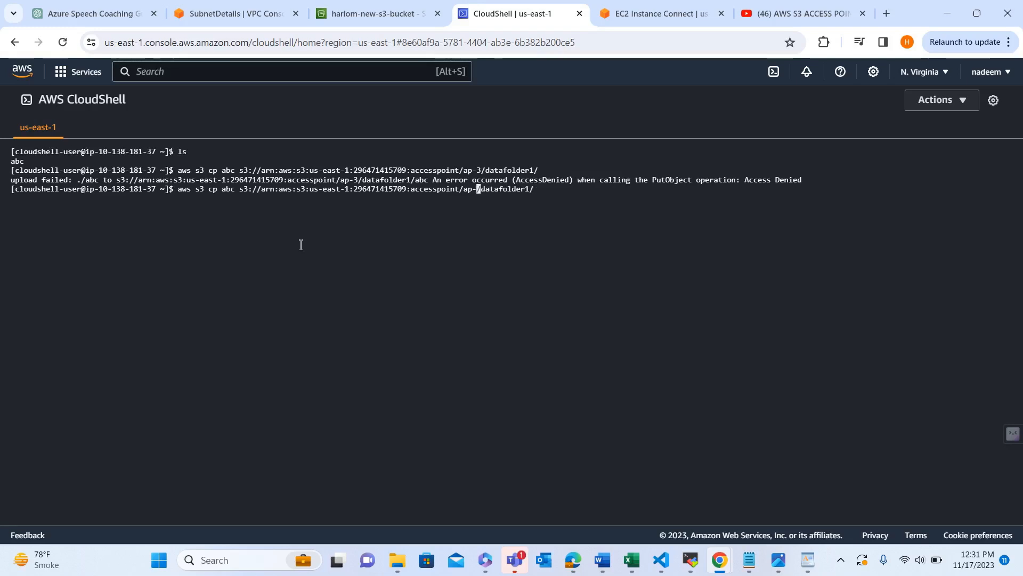
{"action": "type", "text": "1"}
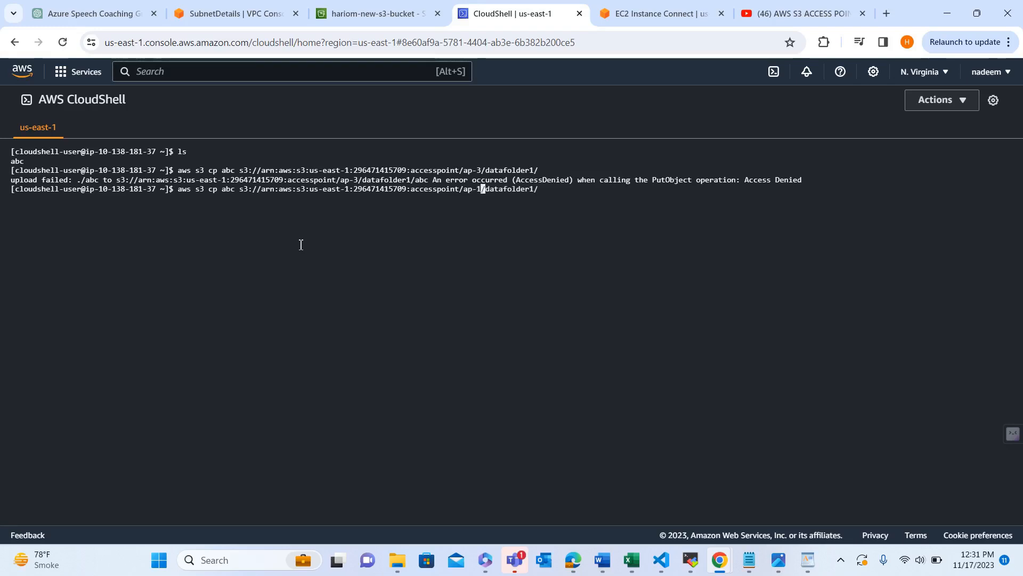
{"action": "key", "text": "Return"}
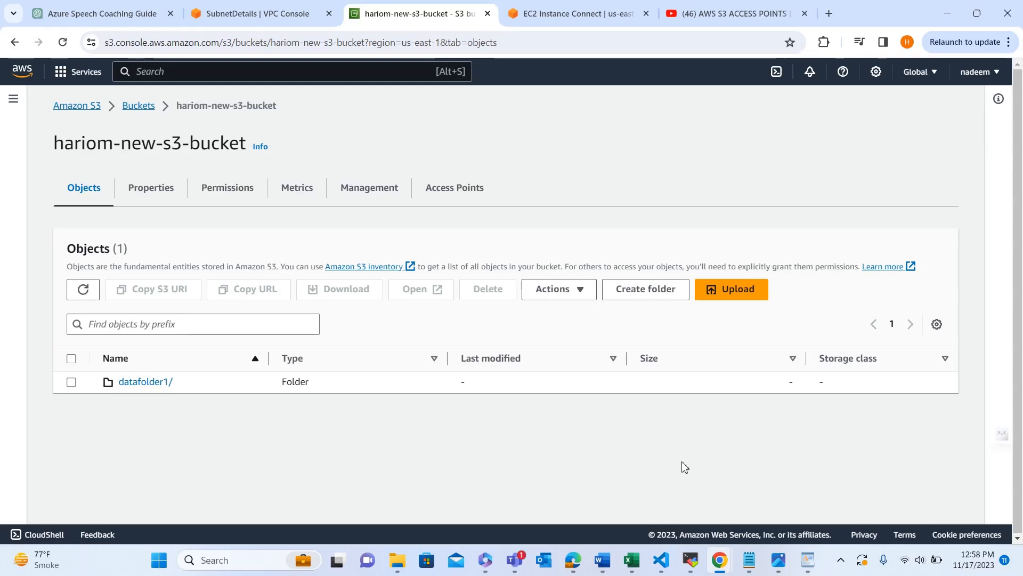
Switch to VS Code, review and copy the whole BucketProtection.json policy, and return to the S3 bucket page in Chrome
{"action": "left_click", "coordinate": [660, 562]}
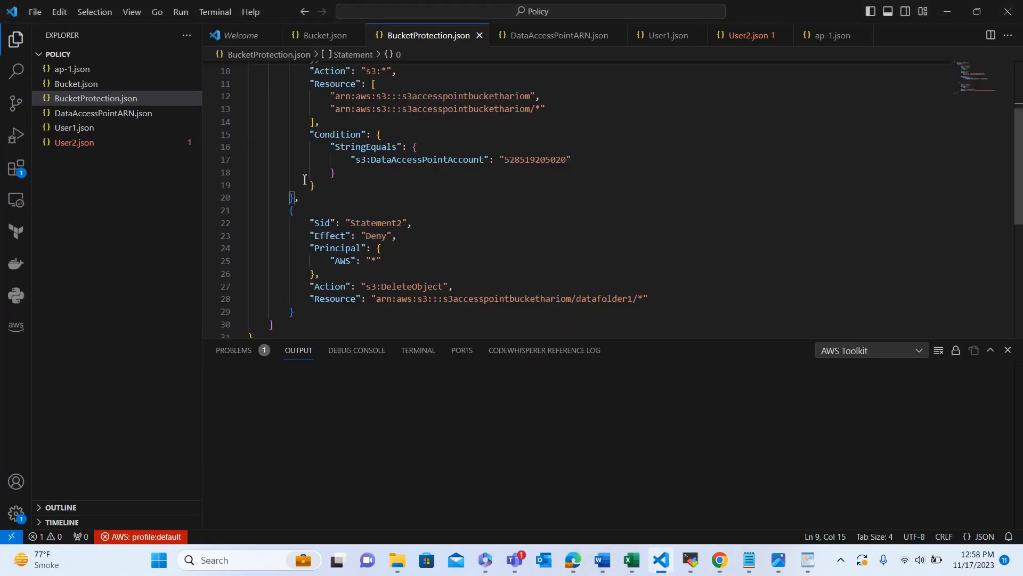
{"action": "scroll", "coordinate": [305, 180], "scroll_direction": "up", "scroll_amount": 2}
{"action": "scroll", "coordinate": [304, 179], "scroll_direction": "up", "scroll_amount": 2}
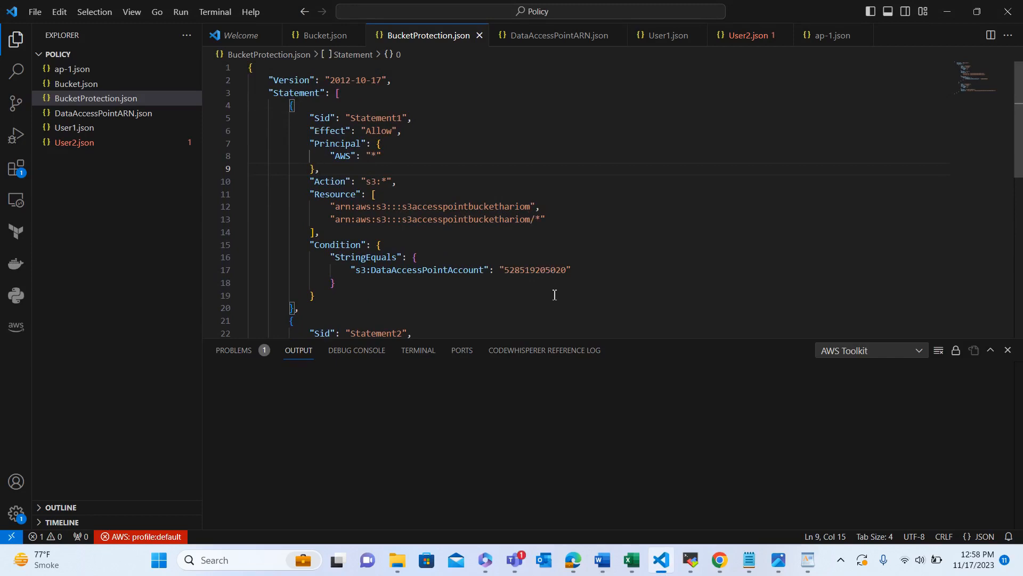
{"action": "scroll", "coordinate": [554, 294], "scroll_direction": "down", "scroll_amount": 3}
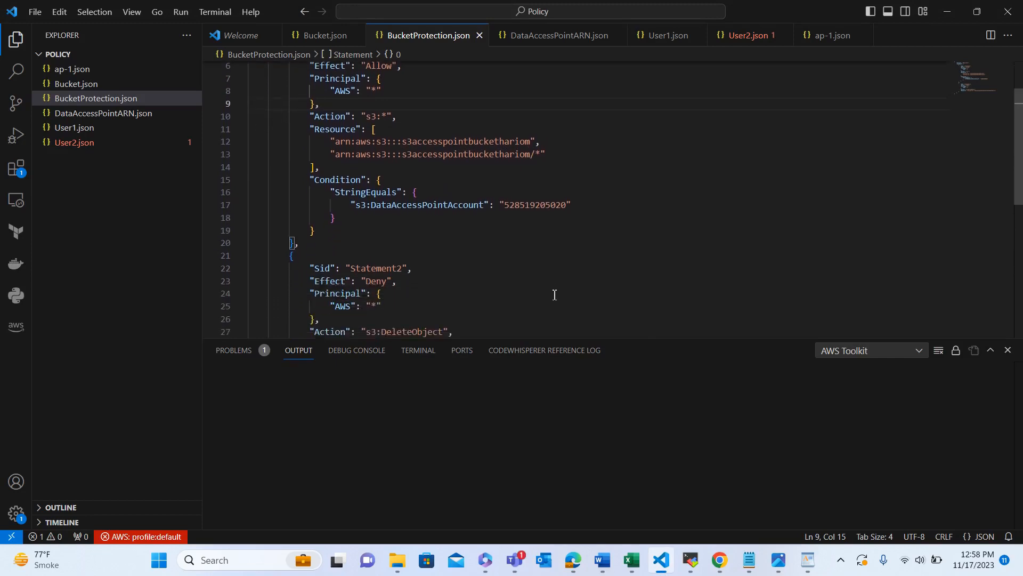
{"action": "scroll", "coordinate": [554, 295], "scroll_direction": "down", "scroll_amount": 2}
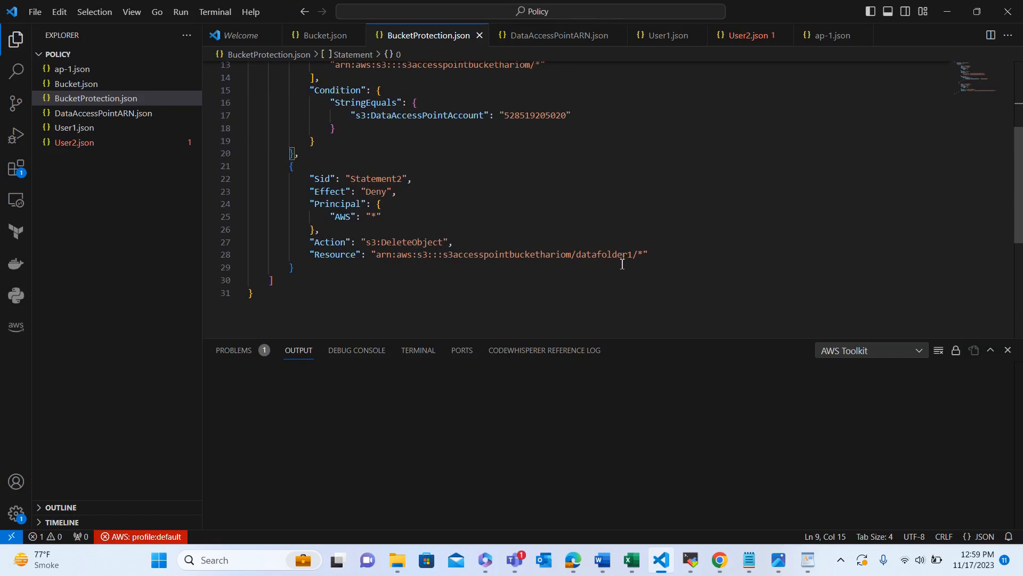
{"action": "left_click", "coordinate": [288, 285]}
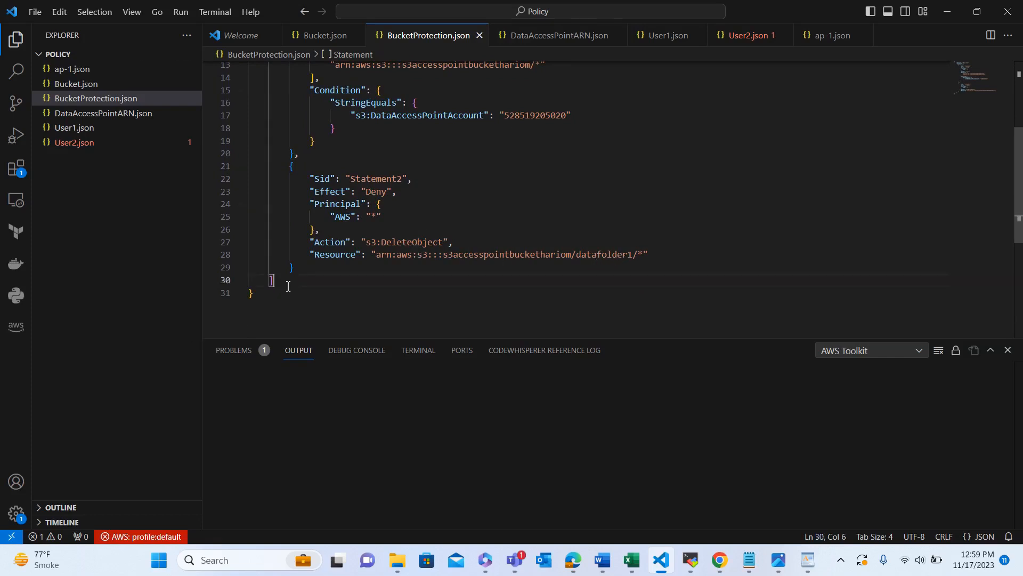
{"action": "key", "text": "ctrl+a"}
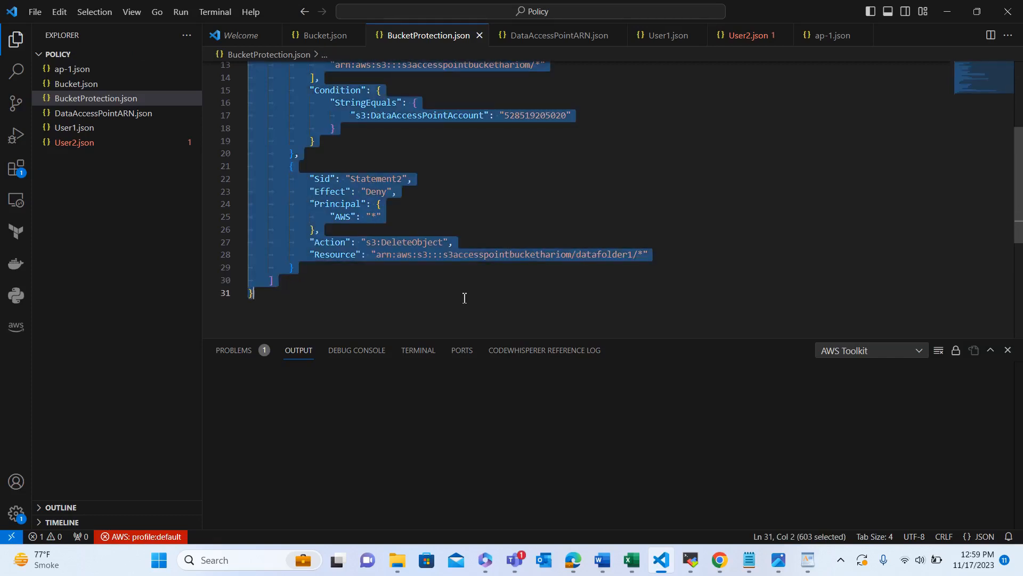
{"action": "mouse_move", "coordinate": [714, 557]}
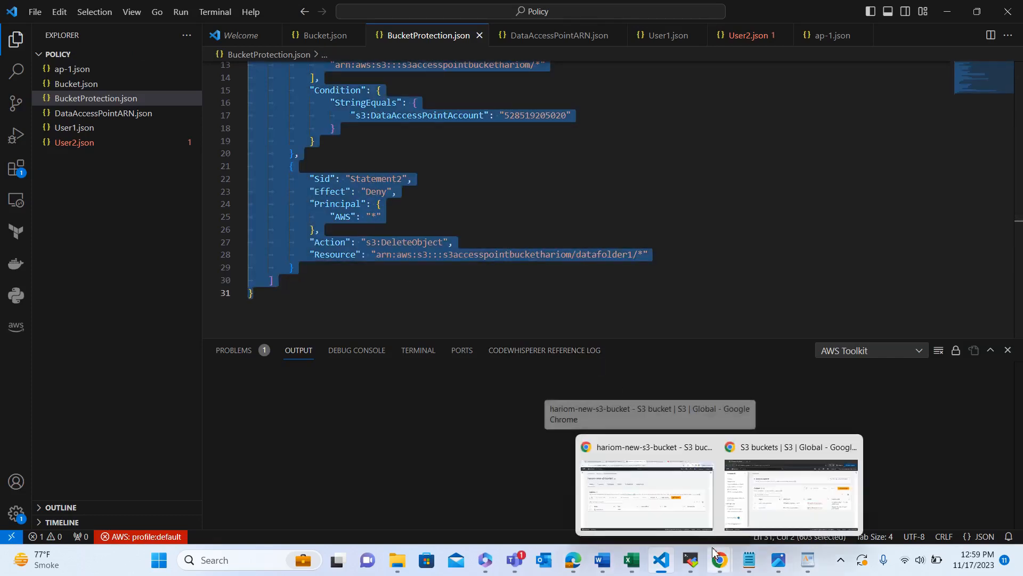
{"action": "left_click", "coordinate": [659, 480]}
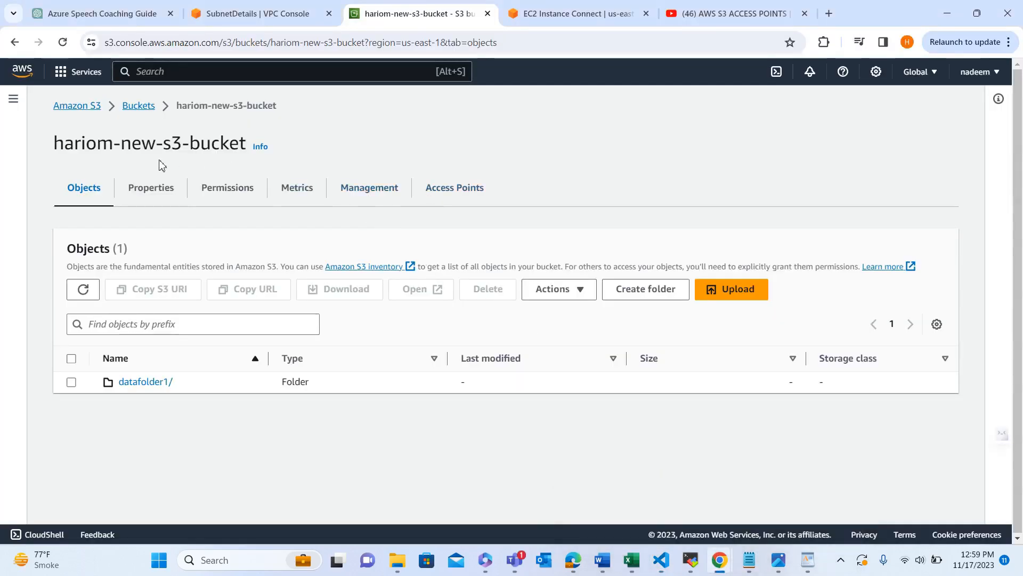
Open the S3 bucket's policy for editing and copy the account ID from its s3:DataAccessPointAccount condition
{"action": "left_click", "coordinate": [219, 192]}
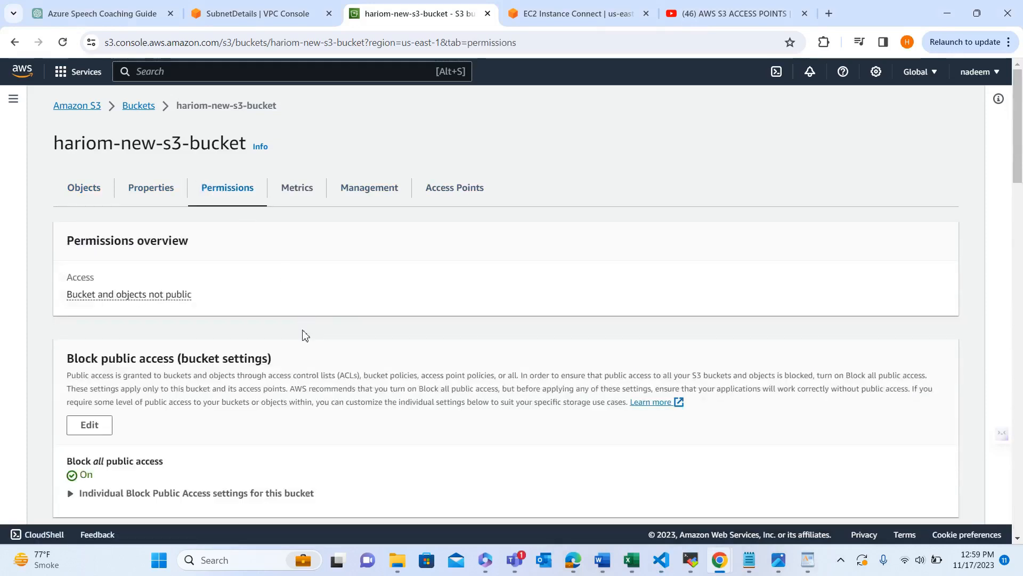
{"action": "scroll", "coordinate": [304, 334], "scroll_direction": "down", "scroll_amount": 5}
{"action": "scroll", "coordinate": [304, 334], "scroll_direction": "down", "scroll_amount": 1}
{"action": "scroll", "coordinate": [304, 335], "scroll_direction": "down", "scroll_amount": 1}
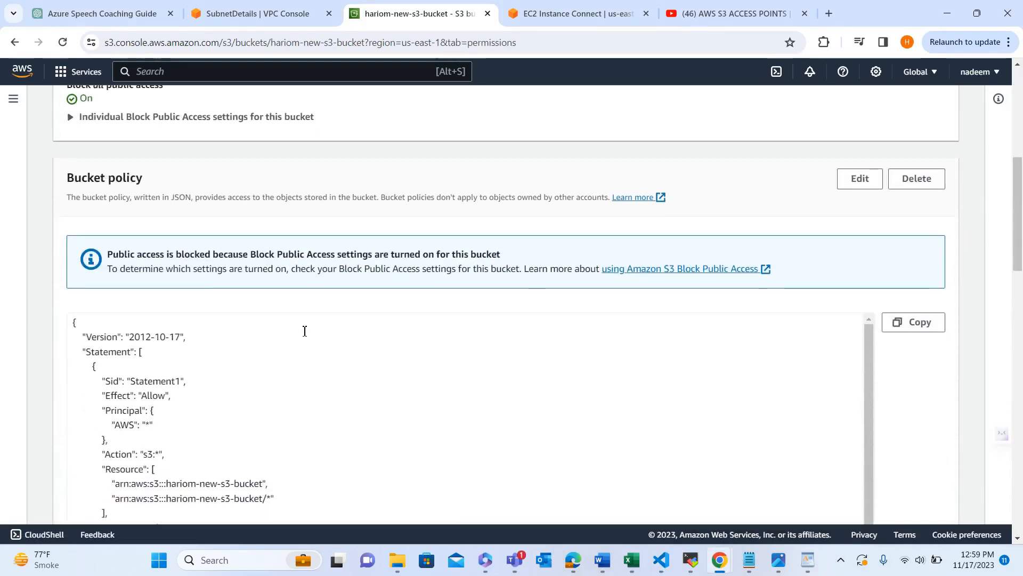
{"action": "left_click", "coordinate": [851, 184]}
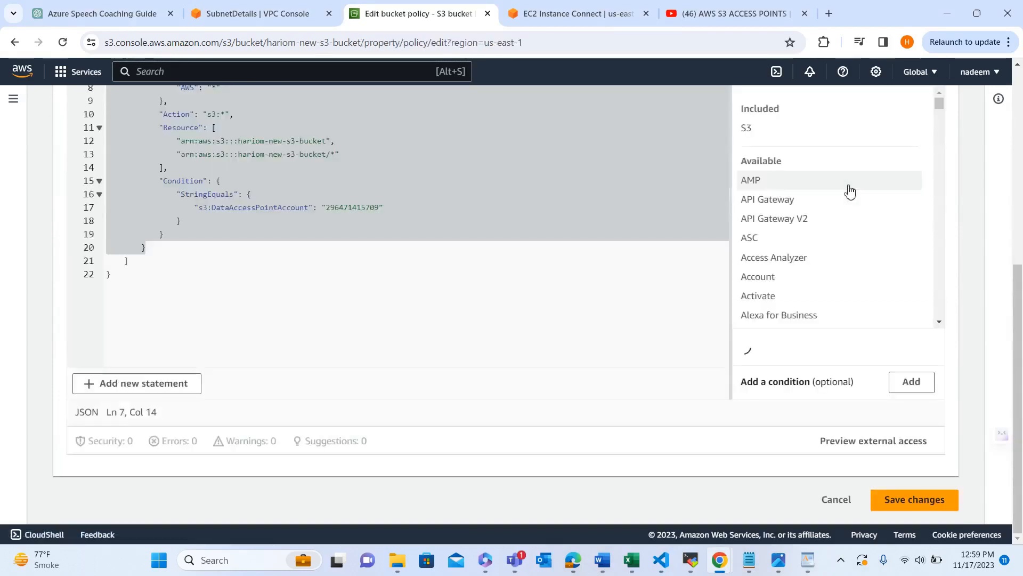
{"action": "scroll", "coordinate": [339, 224], "scroll_direction": "up", "scroll_amount": 1}
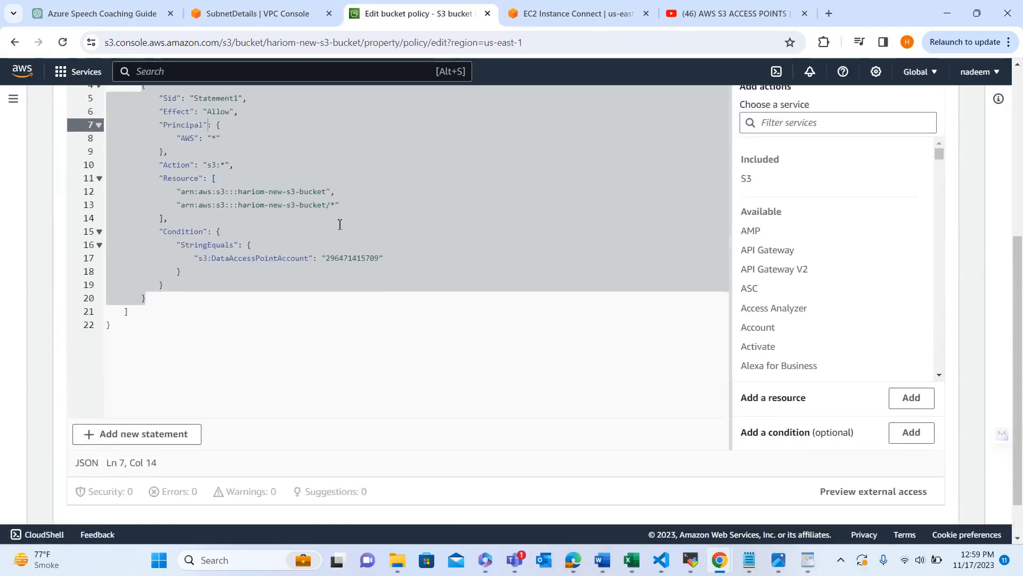
{"action": "double_click", "coordinate": [350, 261]}
{"action": "key", "text": "super+c"}
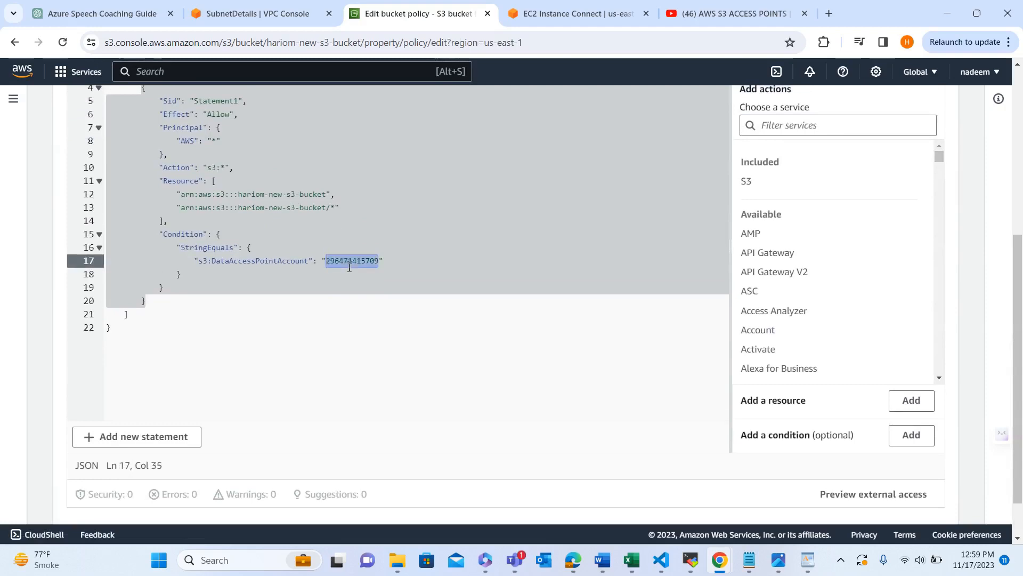
Replace the whole existing bucket policy with the copied BucketProtection.json policy from the clipboard history
{"action": "scroll", "coordinate": [349, 266], "scroll_direction": "up", "scroll_amount": 2}
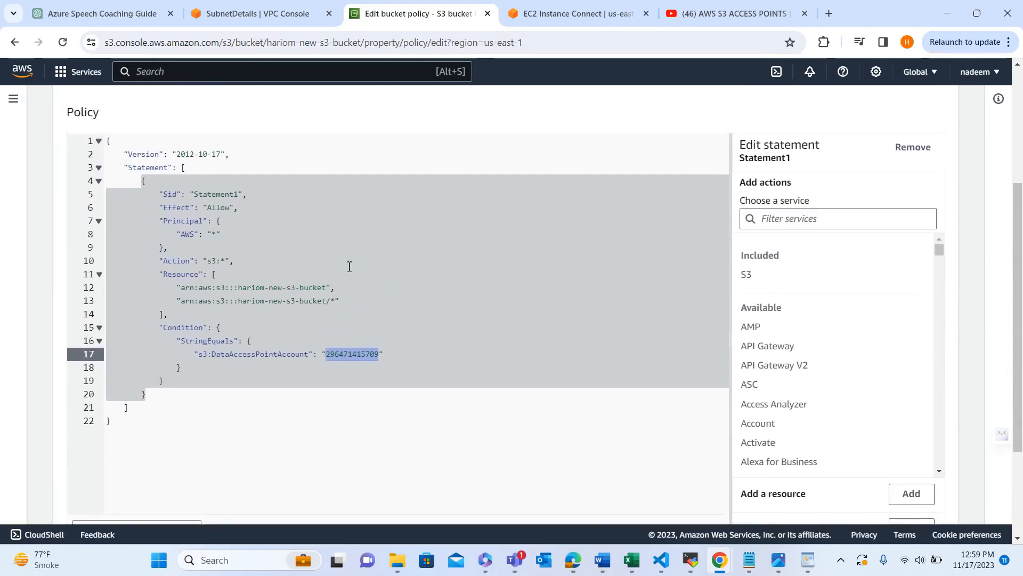
{"action": "key", "text": "ctrl+a"}
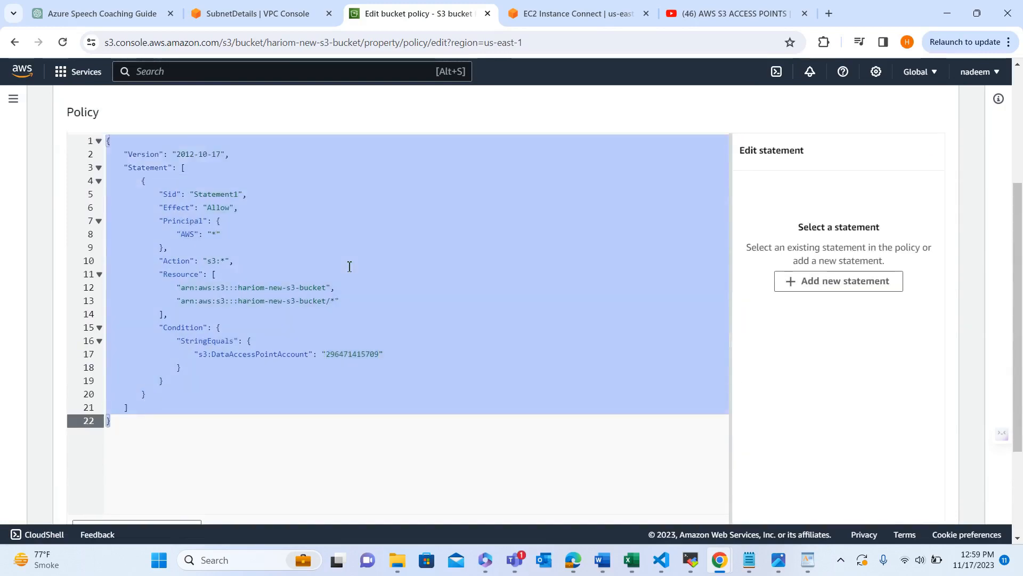
{"action": "key", "text": "super+v"}
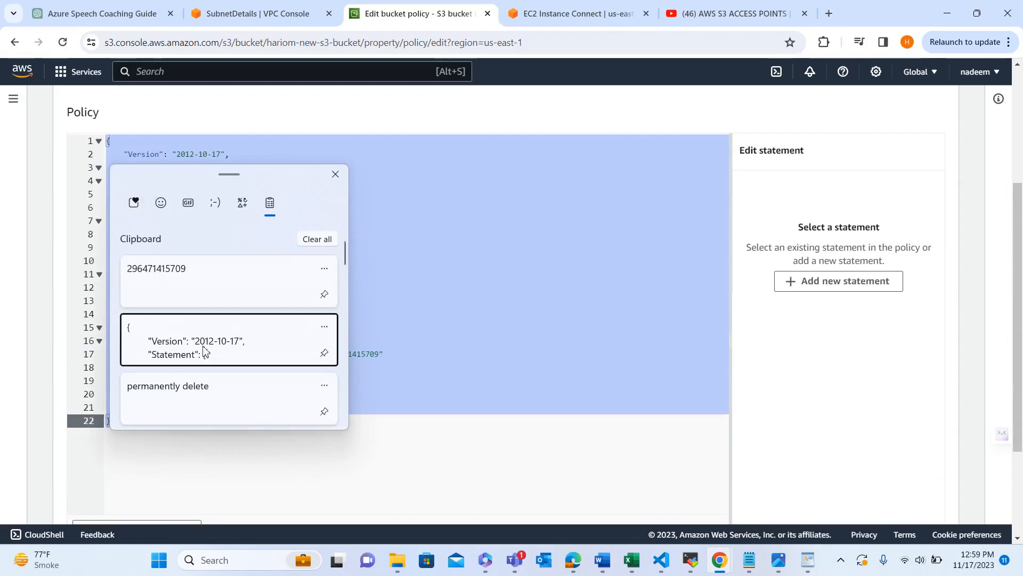
{"action": "left_click", "coordinate": [204, 351]}
{"action": "scroll", "coordinate": [381, 323], "scroll_direction": "up", "scroll_amount": 3}
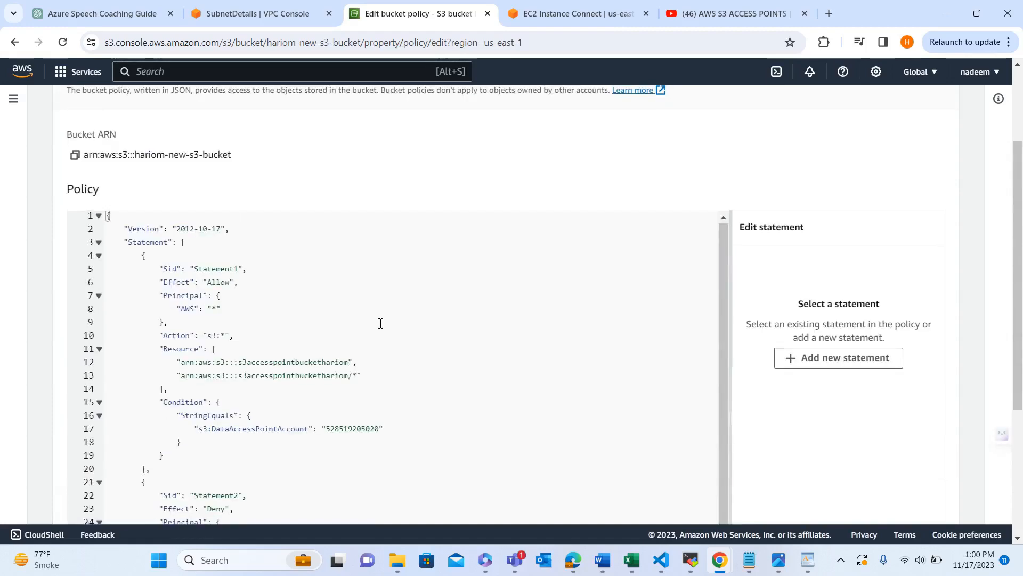
Set s3:DataAccessPointAccount in Statement1 to the copied account ID and try to save the bucket policy
{"action": "scroll", "coordinate": [380, 322], "scroll_direction": "down", "scroll_amount": 2}
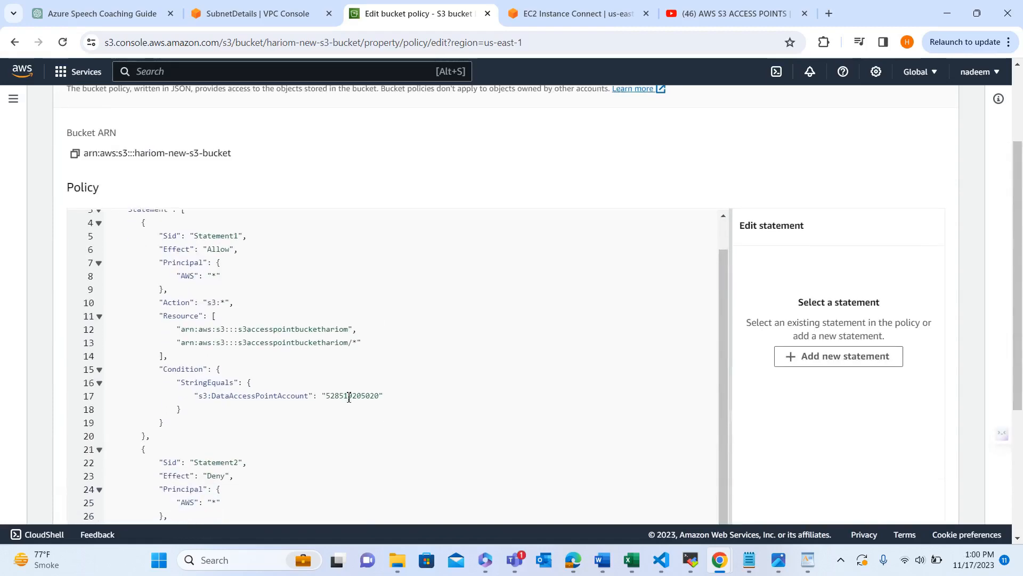
{"action": "double_click", "coordinate": [349, 396]}
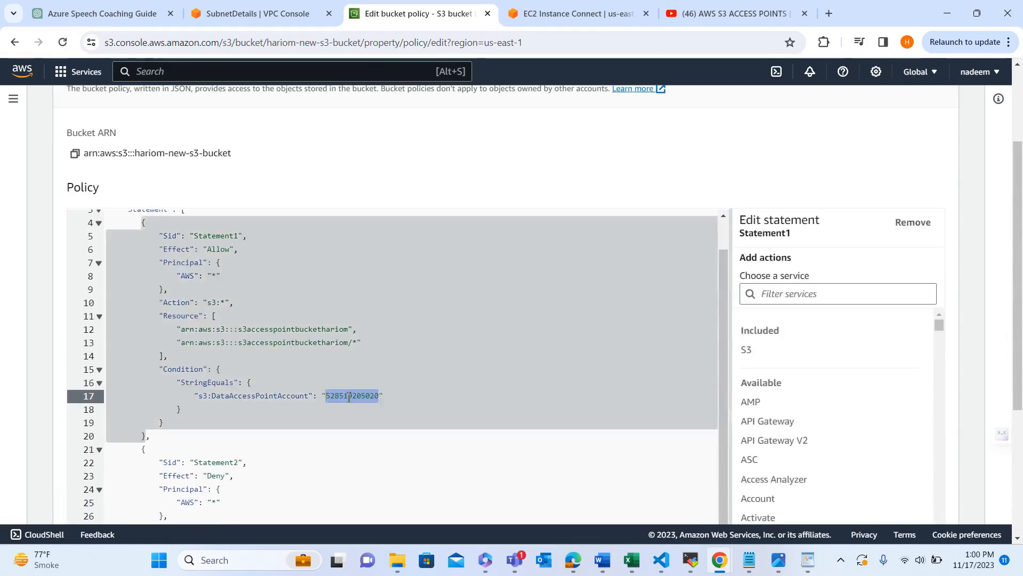
{"action": "key", "text": "super+v"}
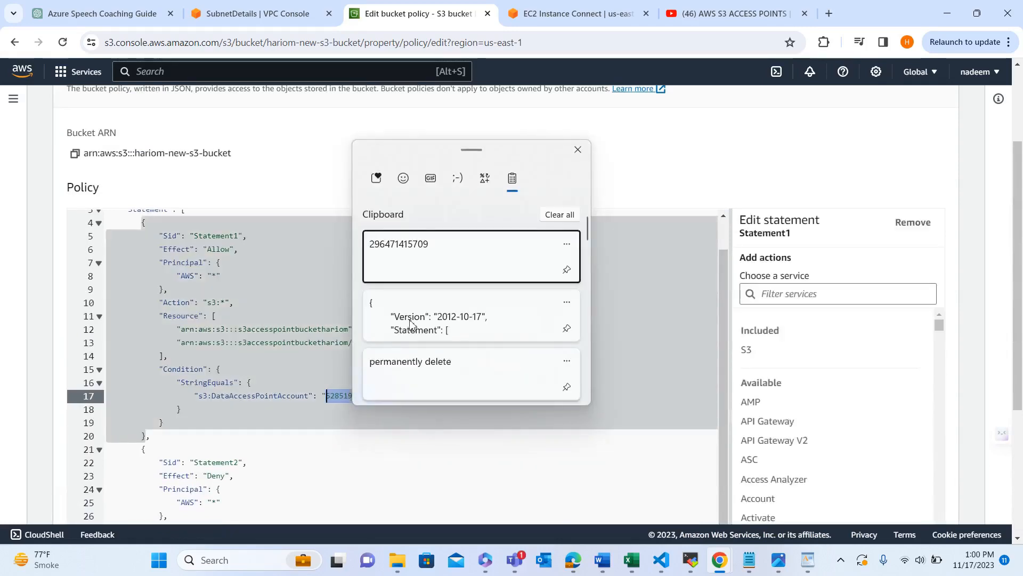
{"action": "left_click", "coordinate": [409, 268]}
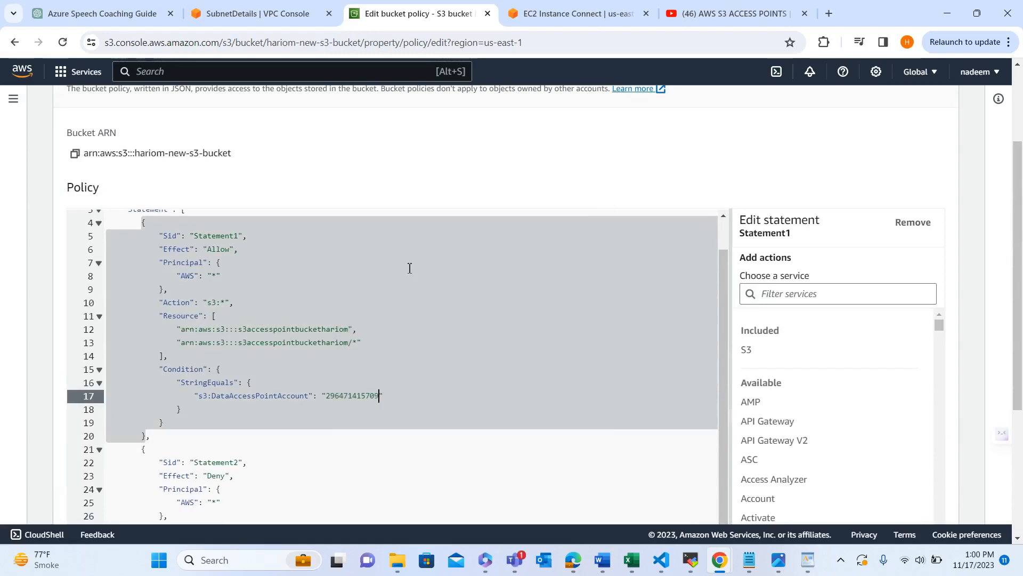
{"action": "left_click", "coordinate": [395, 348]}
{"action": "scroll", "coordinate": [396, 348], "scroll_direction": "down", "scroll_amount": 4}
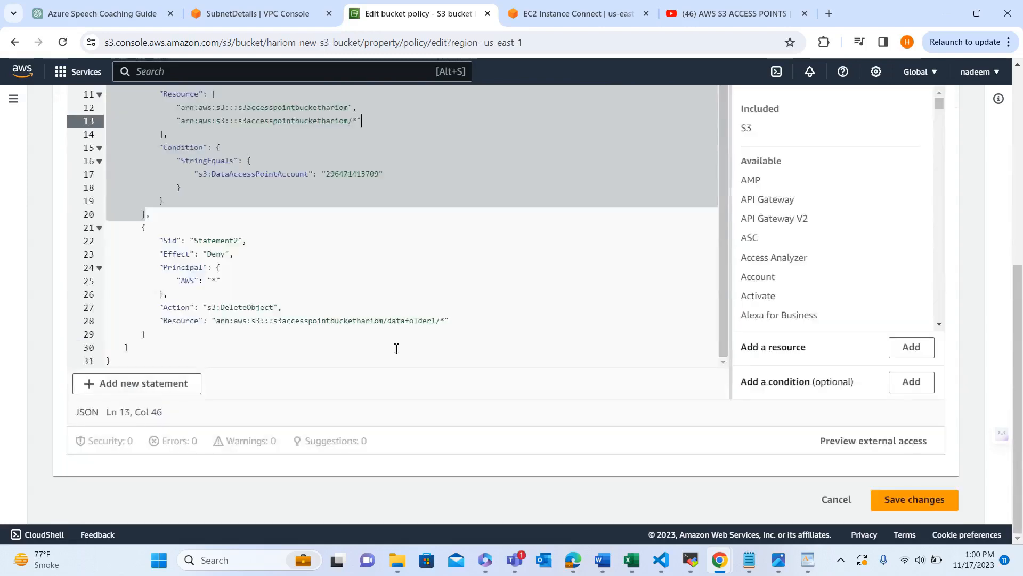
{"action": "left_click", "coordinate": [928, 506]}
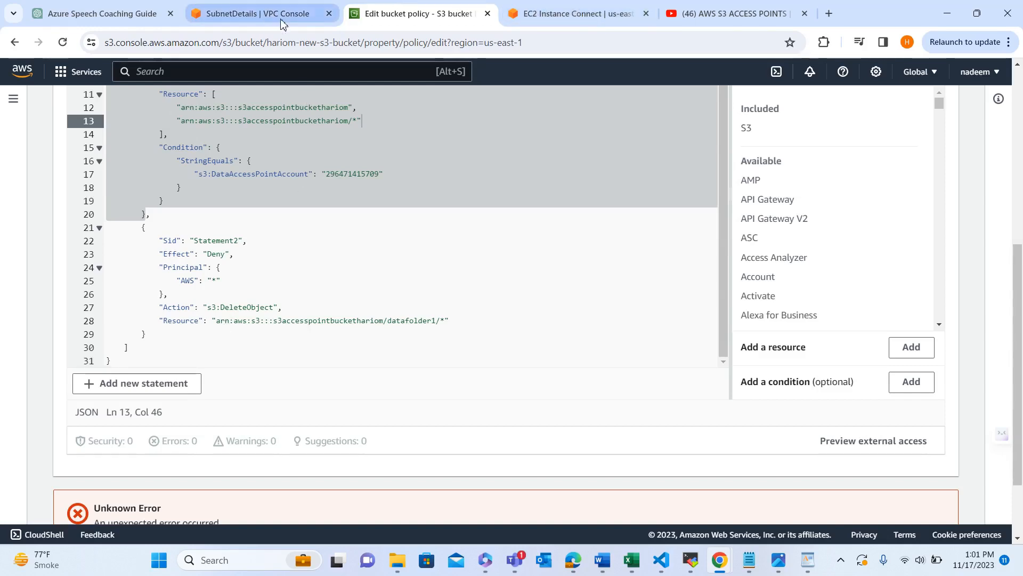
Copy the Bucket ARN and substitute it for the bucket part of Statement2's Resource, keeping the /datafolder1/* suffix
{"action": "scroll", "coordinate": [204, 191], "scroll_direction": "up", "scroll_amount": 4}
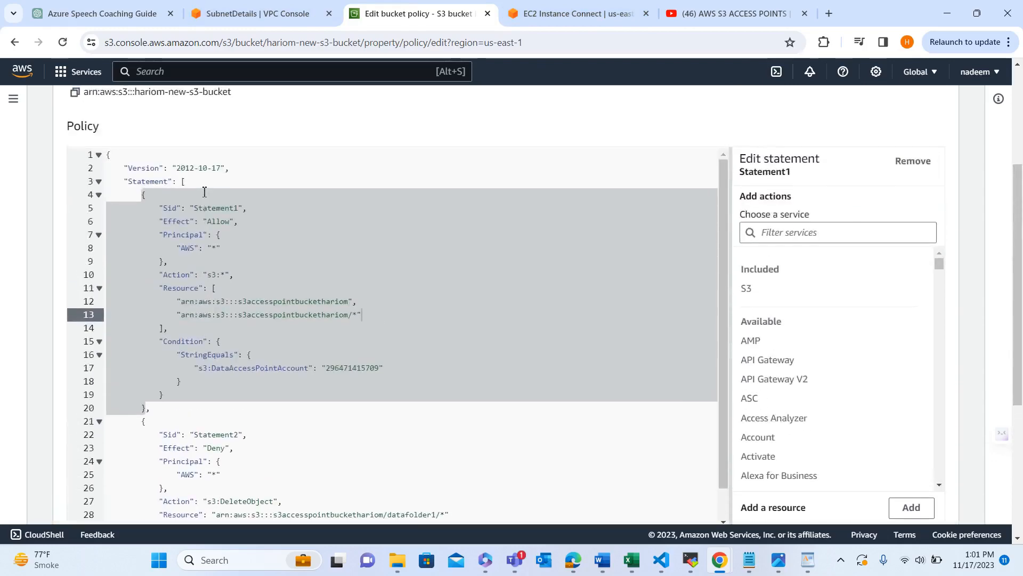
{"action": "scroll", "coordinate": [204, 192], "scroll_direction": "up", "scroll_amount": 1}
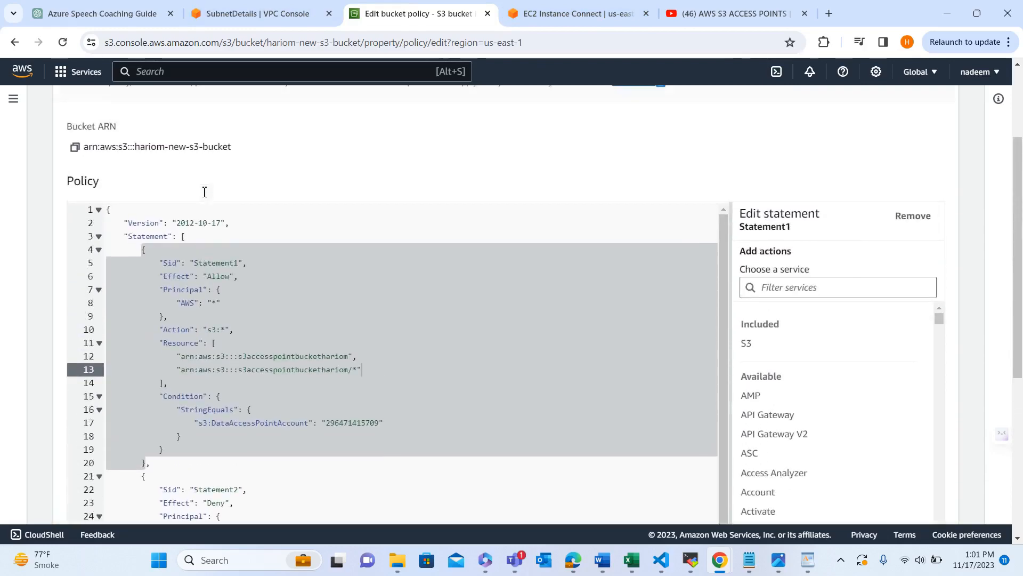
{"action": "left_click", "coordinate": [75, 154]}
{"action": "scroll", "coordinate": [76, 154], "scroll_direction": "down", "scroll_amount": 4}
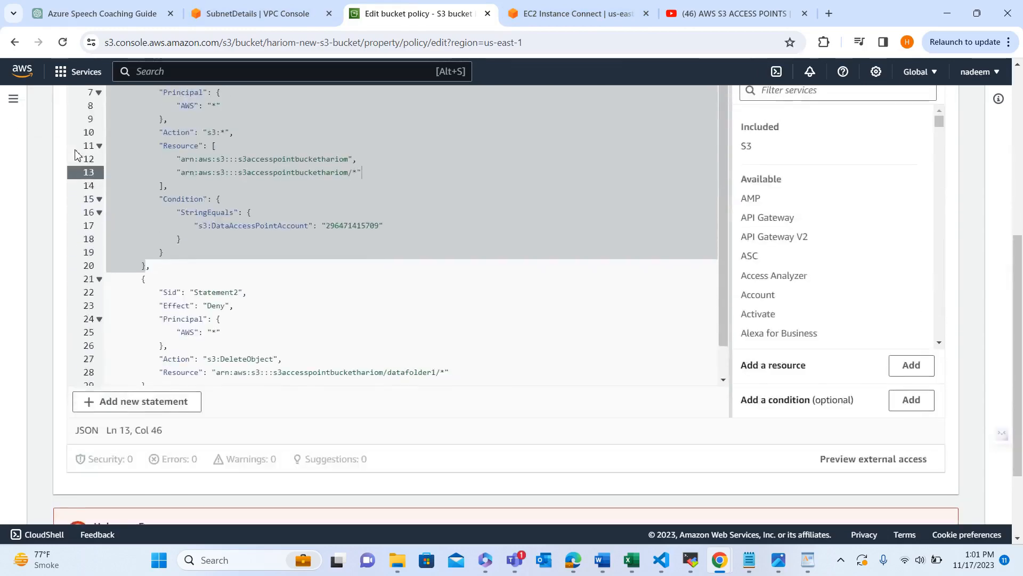
{"action": "scroll", "coordinate": [75, 155], "scroll_direction": "down", "scroll_amount": 2}
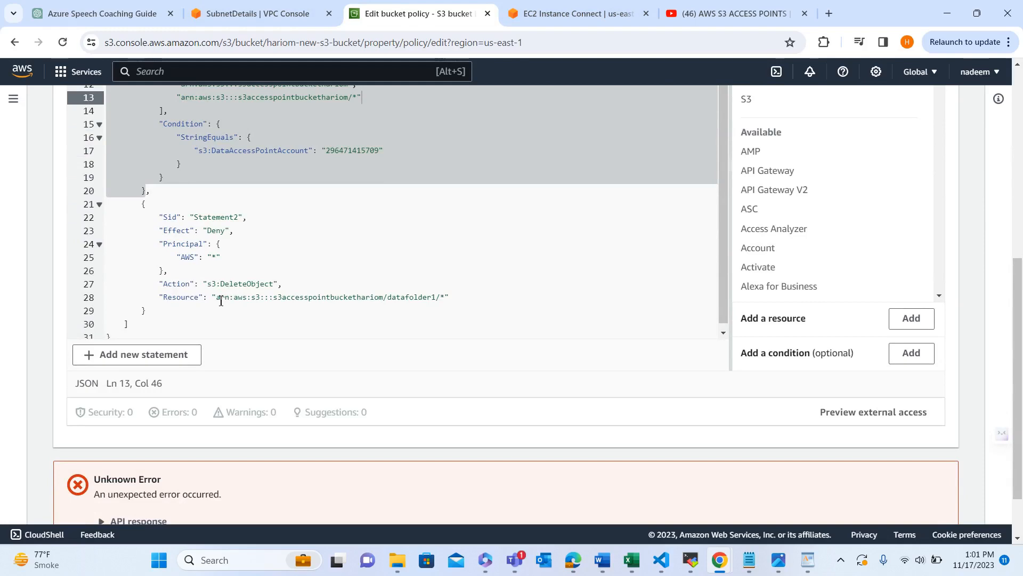
{"action": "left_click_drag", "start_coordinate": [217, 299], "coordinate": [386, 301]}
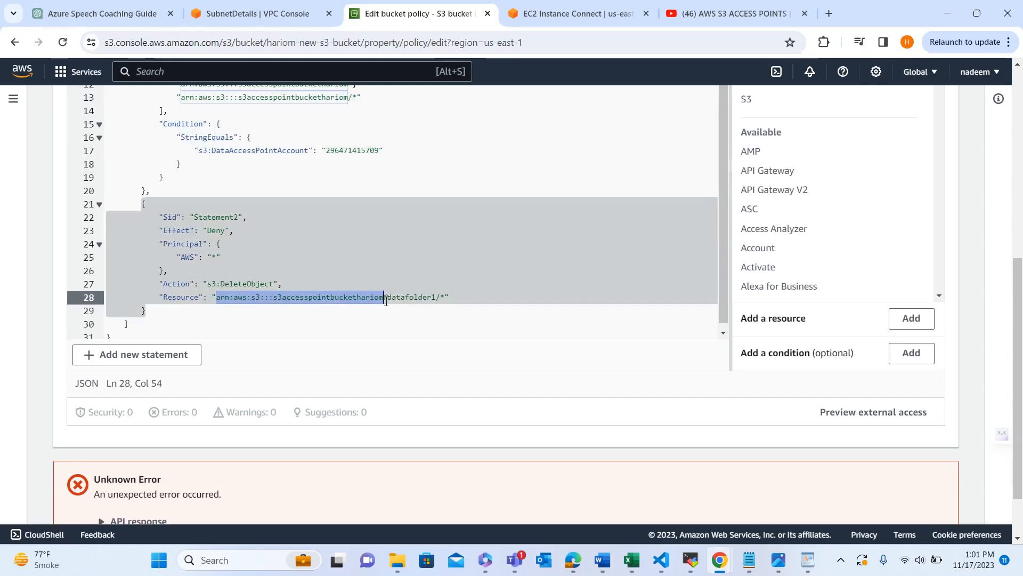
{"action": "key", "text": "ctrl+v"}
Replace the bucket ARN in both Statement1 Resource entries with the copied Bucket ARN, keeping /* on the second entry
{"action": "scroll", "coordinate": [386, 301], "scroll_direction": "up", "scroll_amount": 3}
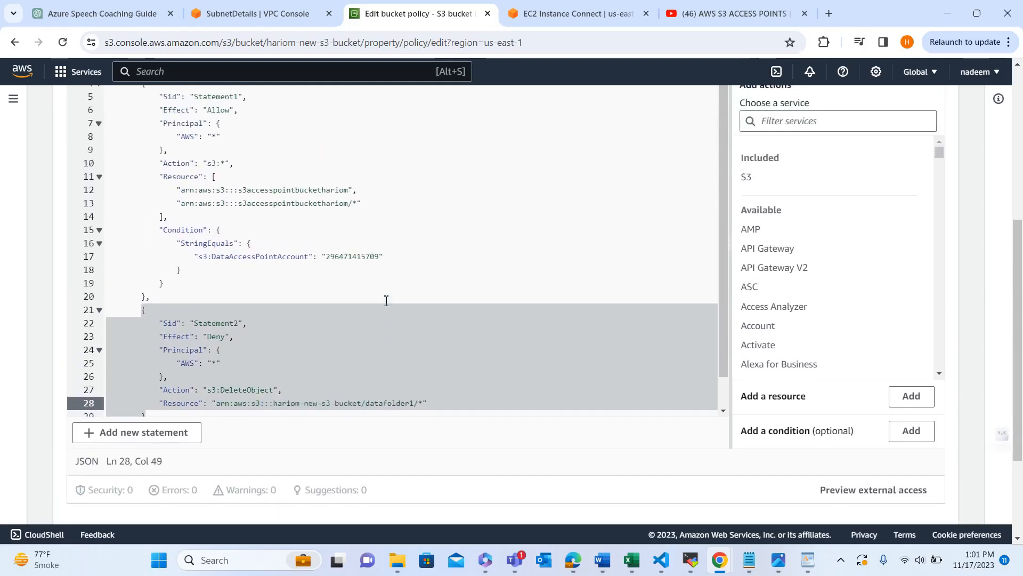
{"action": "scroll", "coordinate": [386, 301], "scroll_direction": "up", "scroll_amount": 2}
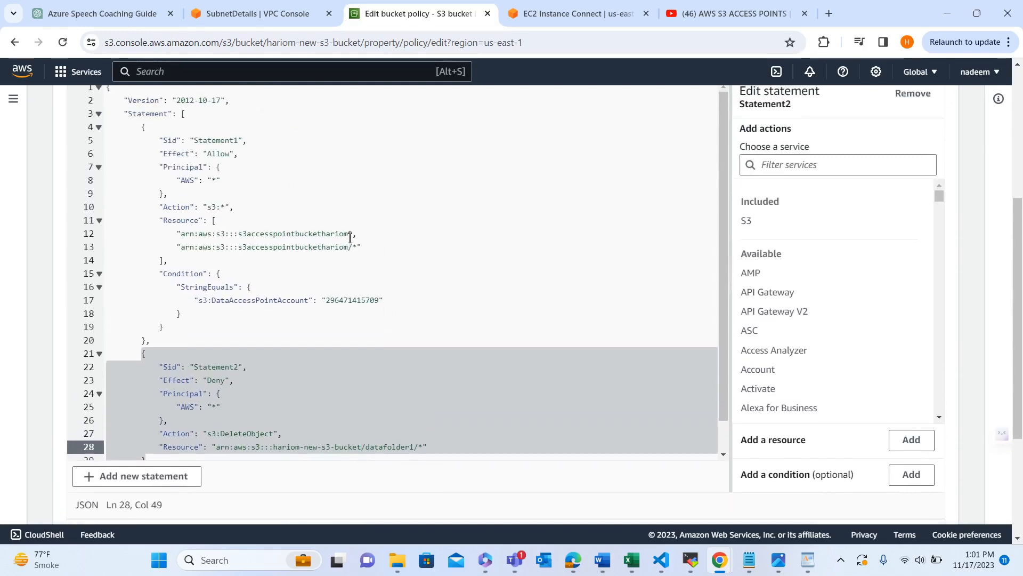
{"action": "left_click_drag", "start_coordinate": [350, 238], "coordinate": [183, 240]}
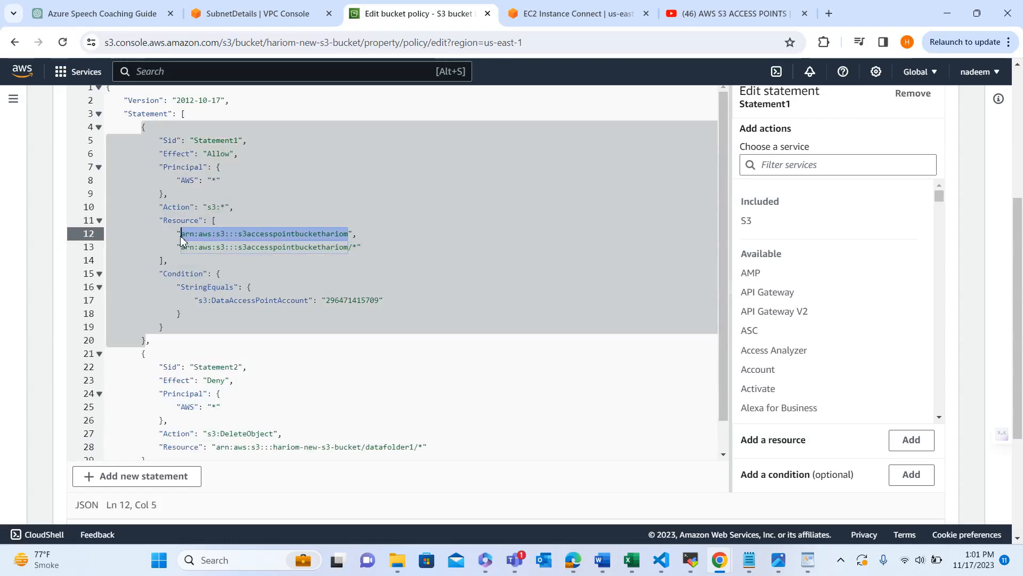
{"action": "key", "text": "ctrl+v"}
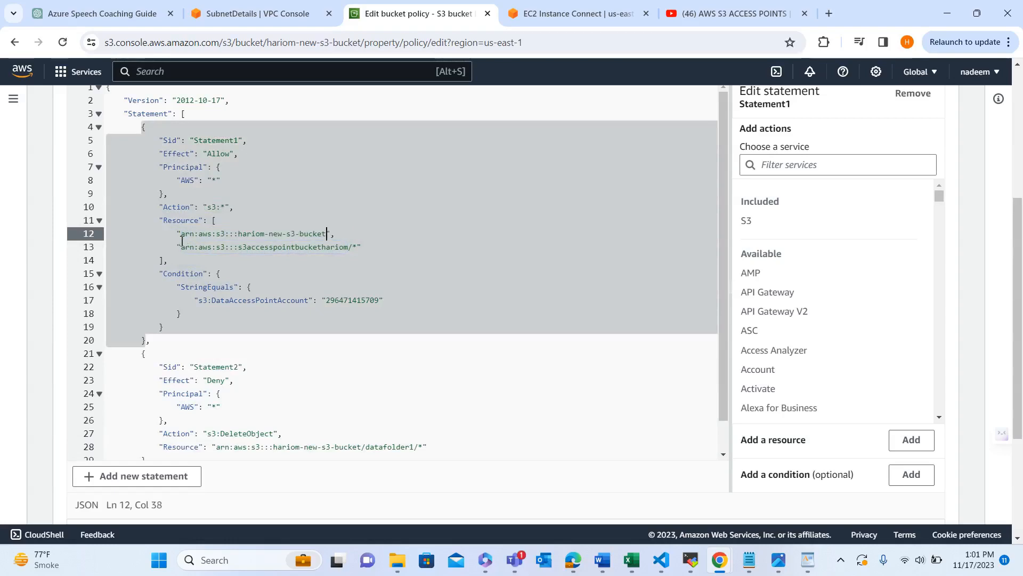
{"action": "left_click_drag", "start_coordinate": [182, 248], "coordinate": [349, 248]}
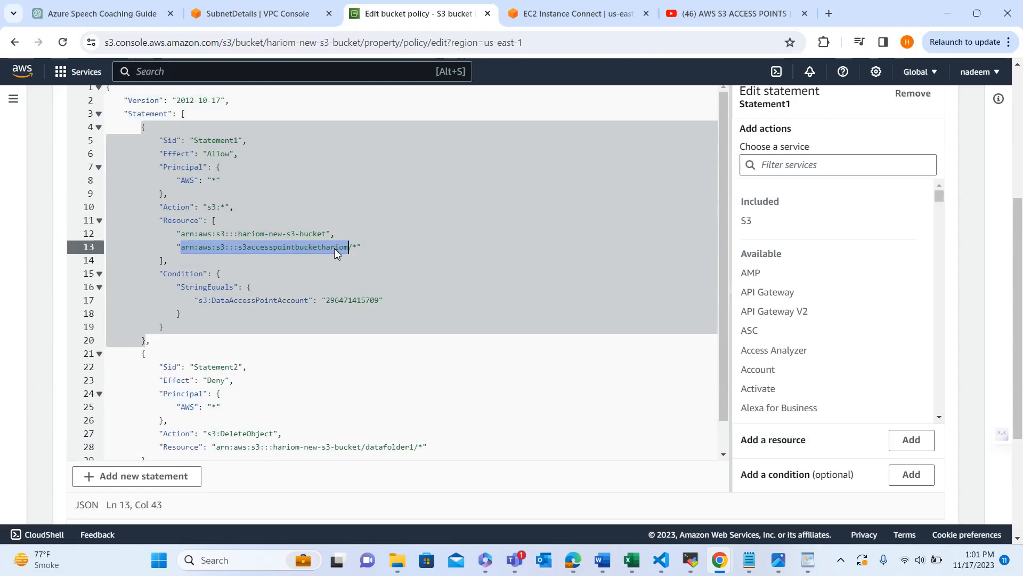
{"action": "key", "text": "ctrl+v"}
Save the corrected bucket policy and dismiss the notification banner
{"action": "scroll", "coordinate": [336, 253], "scroll_direction": "down", "scroll_amount": 1}
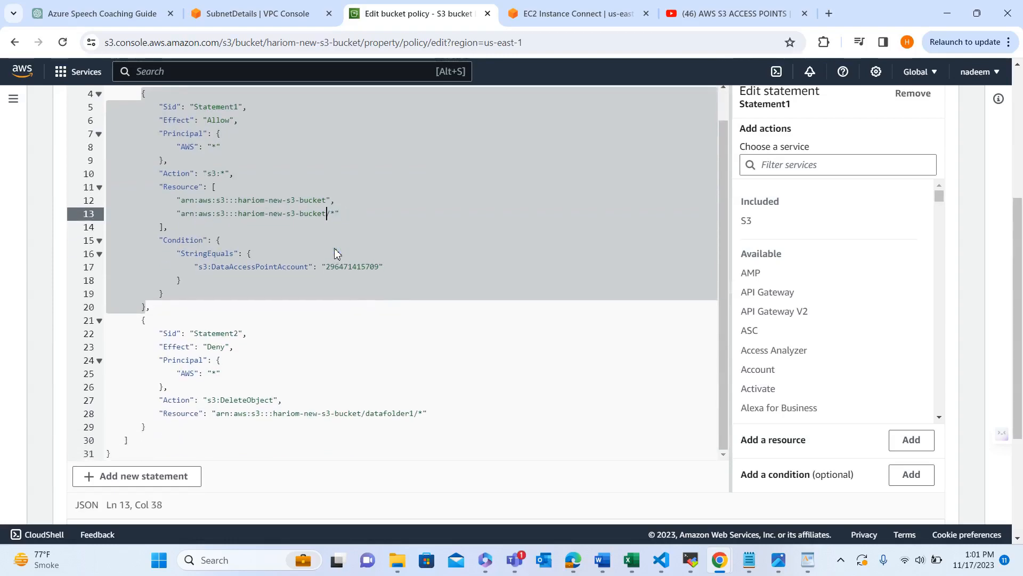
{"action": "scroll", "coordinate": [687, 421], "scroll_direction": "down", "scroll_amount": 5}
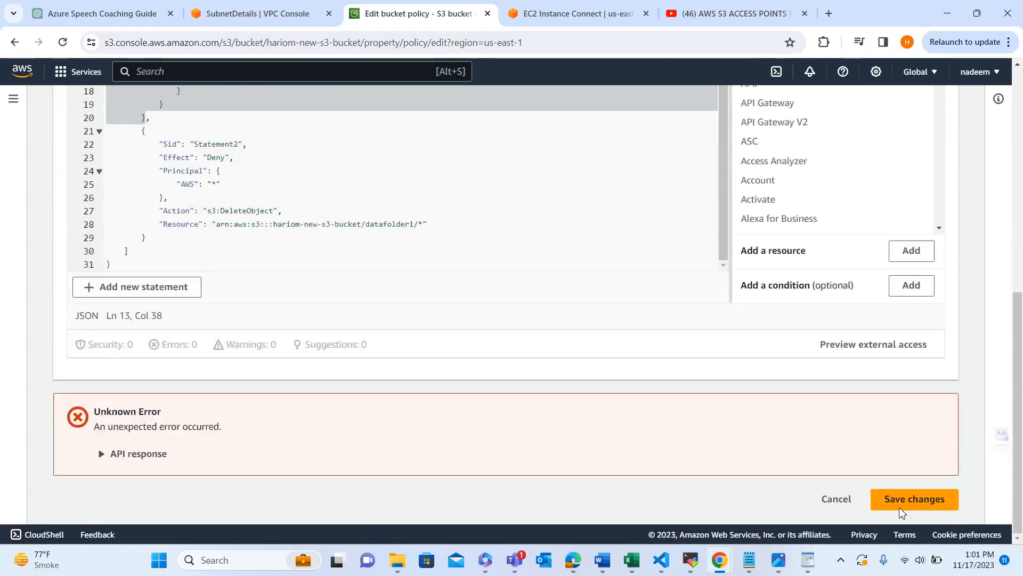
{"action": "left_click", "coordinate": [901, 509]}
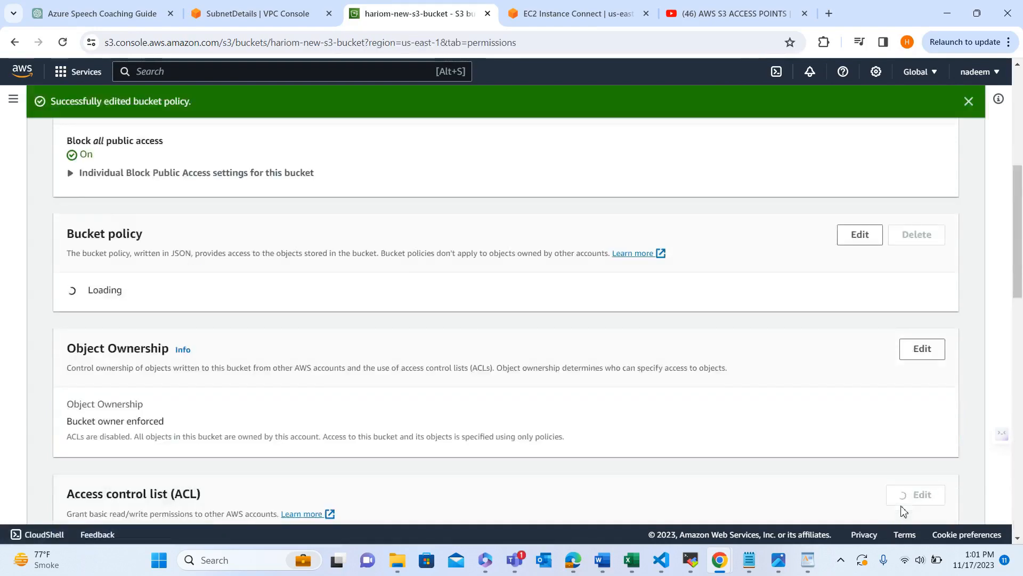
{"action": "scroll", "coordinate": [824, 320], "scroll_direction": "up", "scroll_amount": 5}
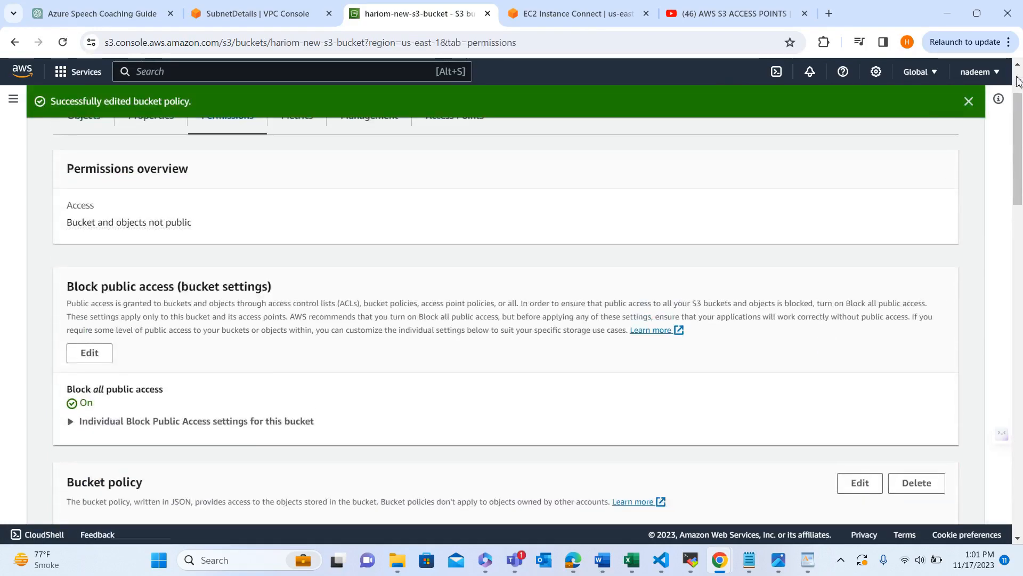
{"action": "left_click", "coordinate": [973, 101]}
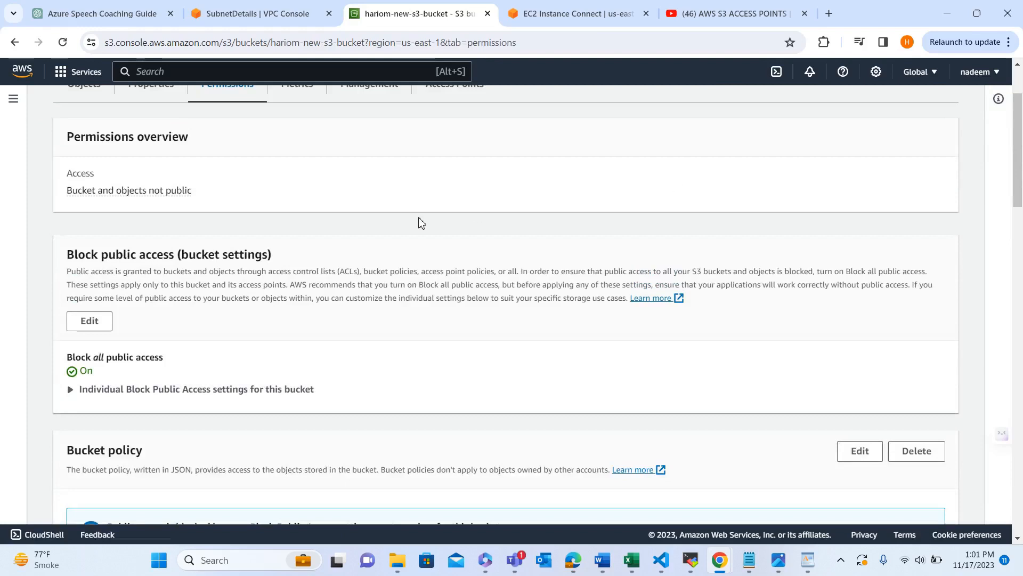
Return to the buckets list, reopen the same S3 bucket and open datafolder1/ to check its objects
{"action": "scroll", "coordinate": [421, 223], "scroll_direction": "up", "scroll_amount": 2}
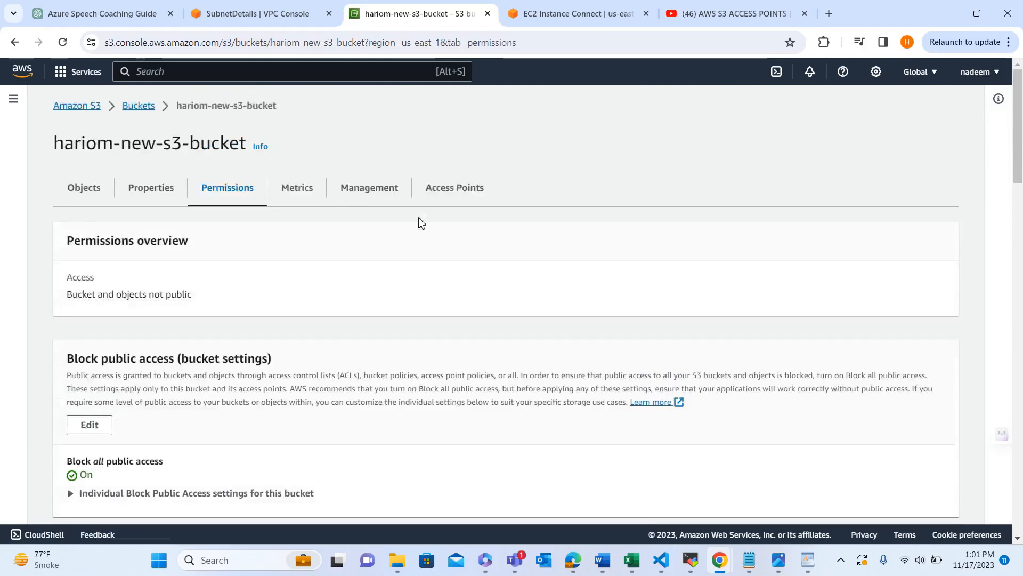
{"action": "left_click", "coordinate": [137, 109]}
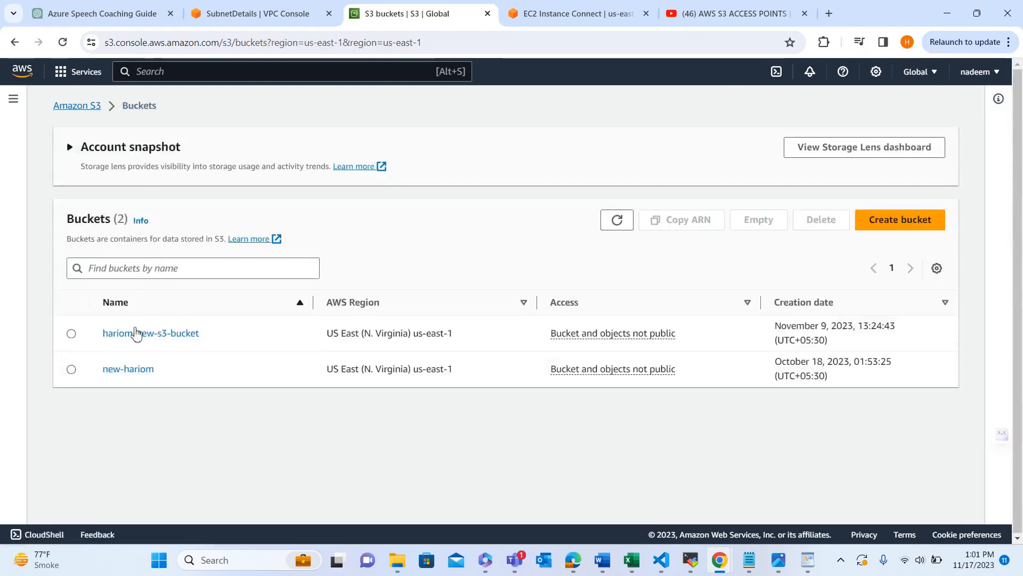
{"action": "left_click", "coordinate": [139, 336]}
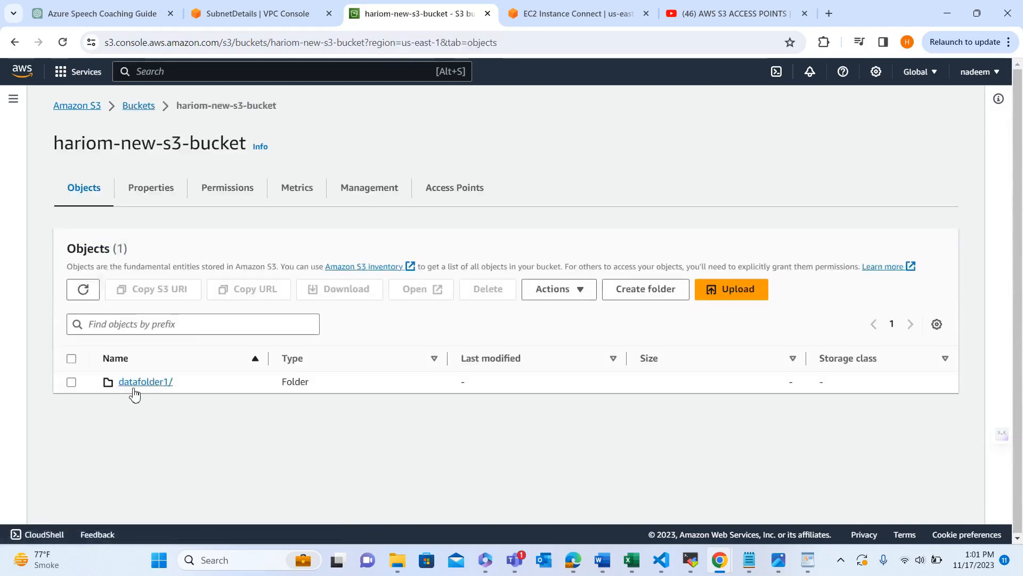
{"action": "left_click", "coordinate": [136, 384]}
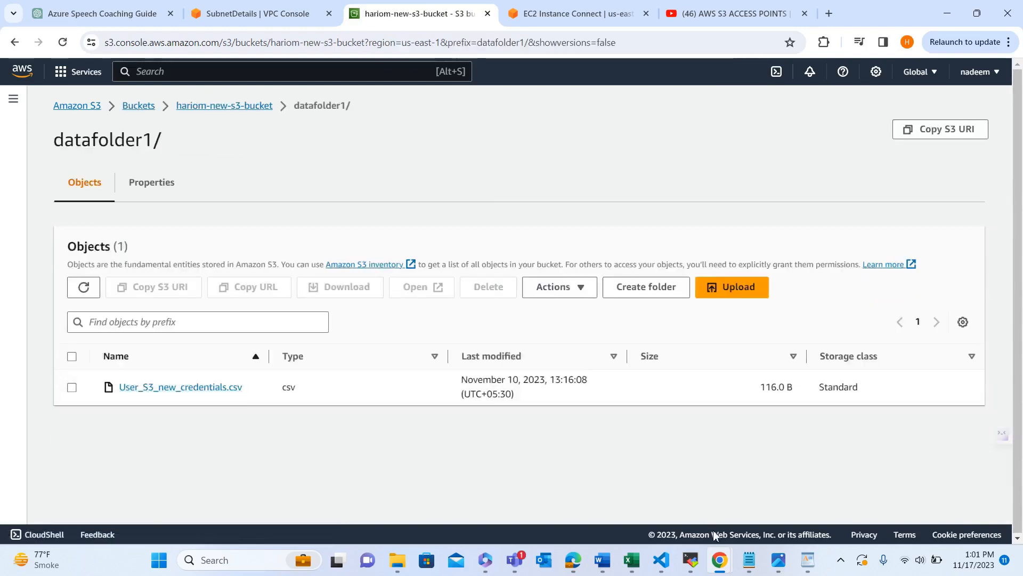
{"action": "mouse_move", "coordinate": [721, 569]}
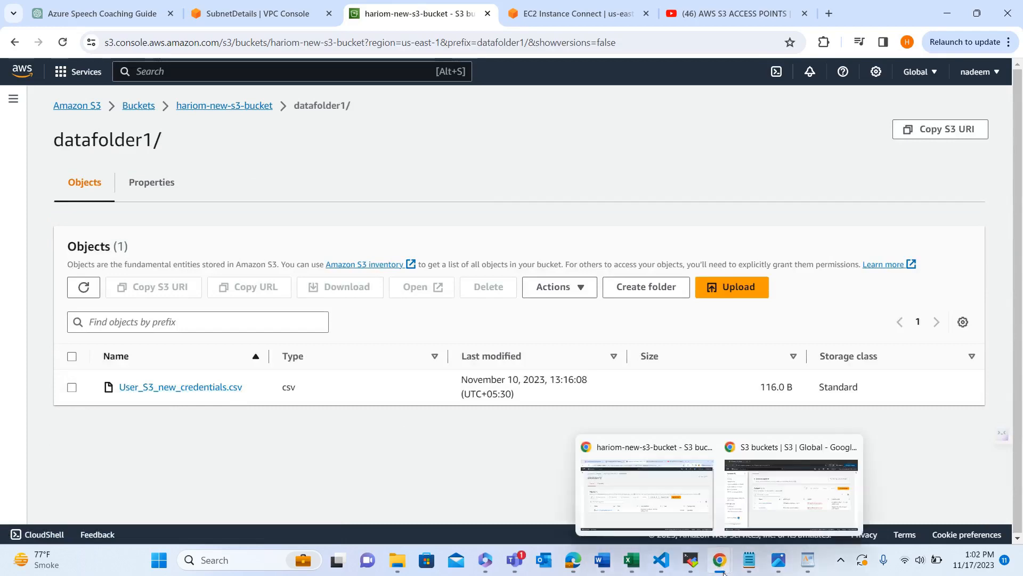
Switch to the incognito window signed in as User_S3_new and open datafolder1/ through the bucket's ap-1 access point
{"action": "left_click", "coordinate": [776, 501]}
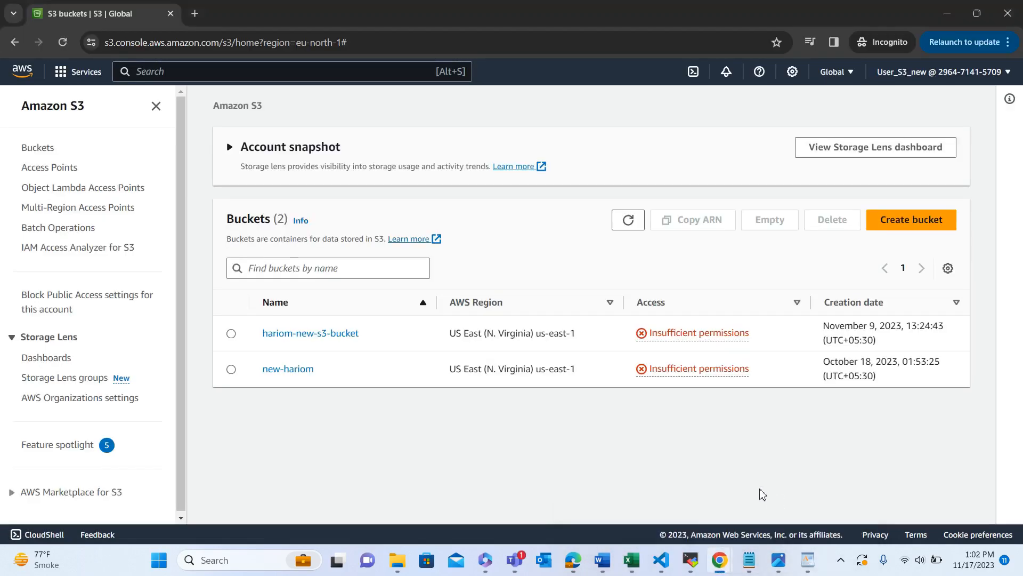
{"action": "left_click", "coordinate": [331, 335]}
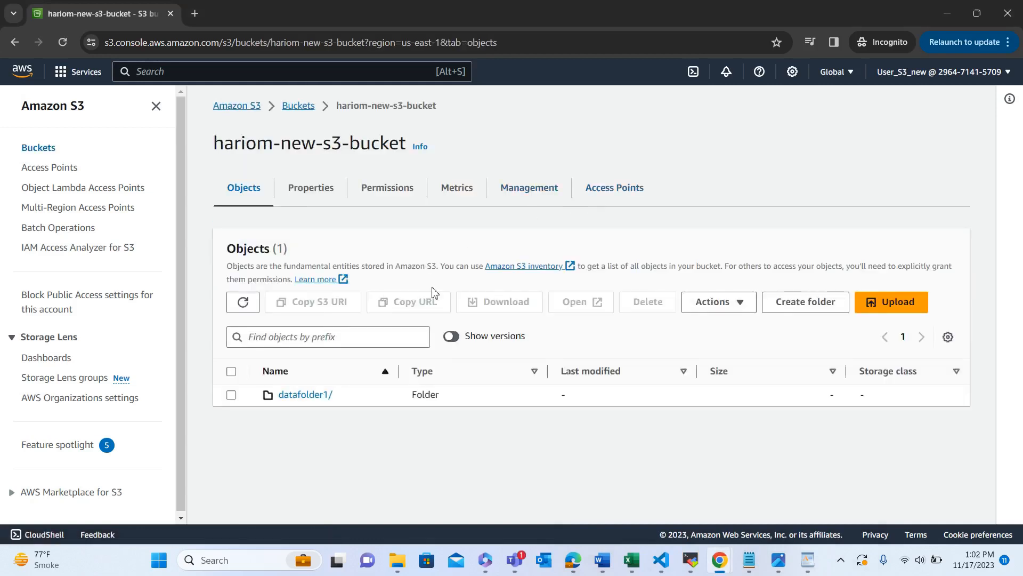
{"action": "left_click", "coordinate": [624, 187]}
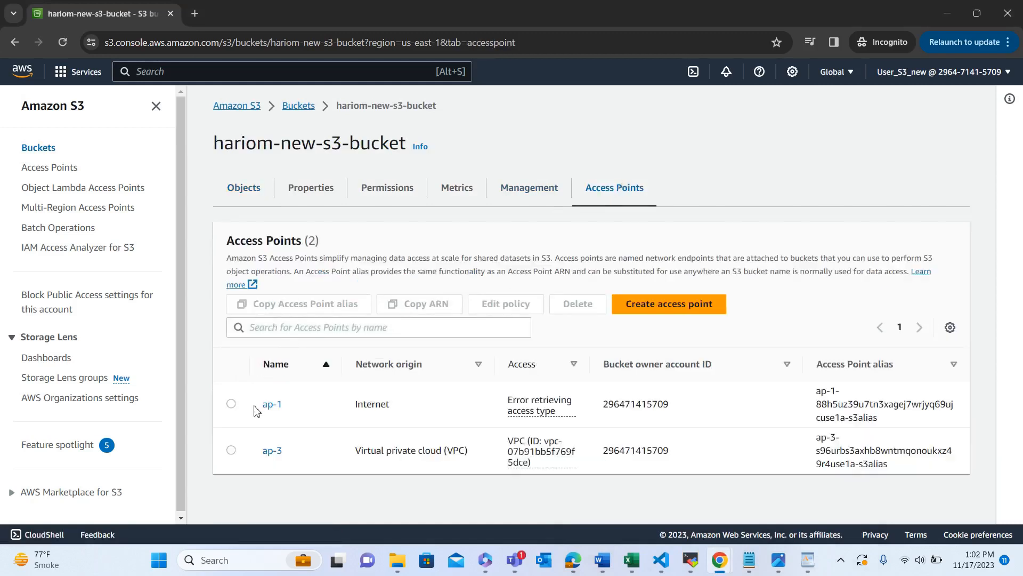
{"action": "left_click", "coordinate": [266, 405]}
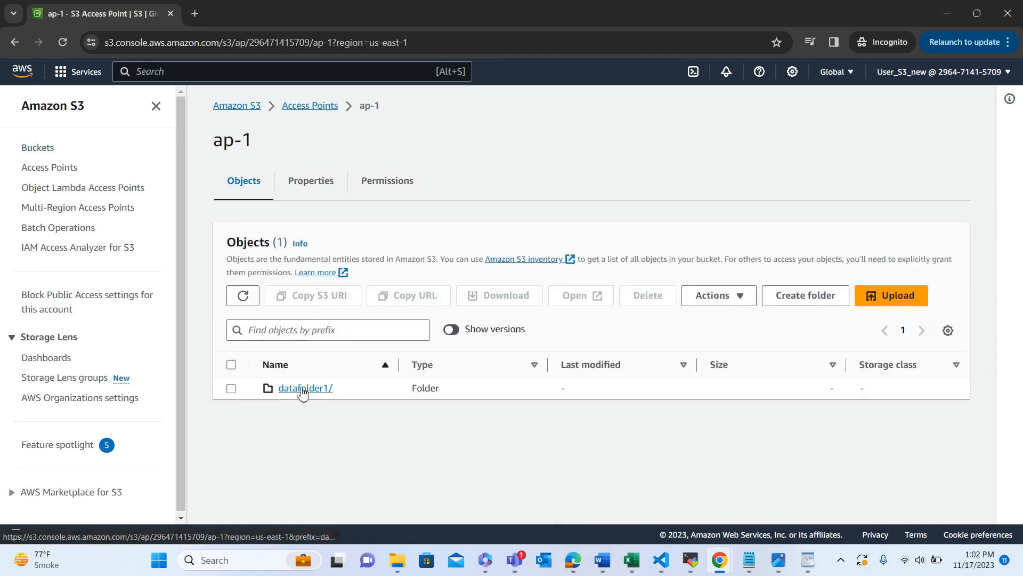
{"action": "left_click", "coordinate": [301, 389]}
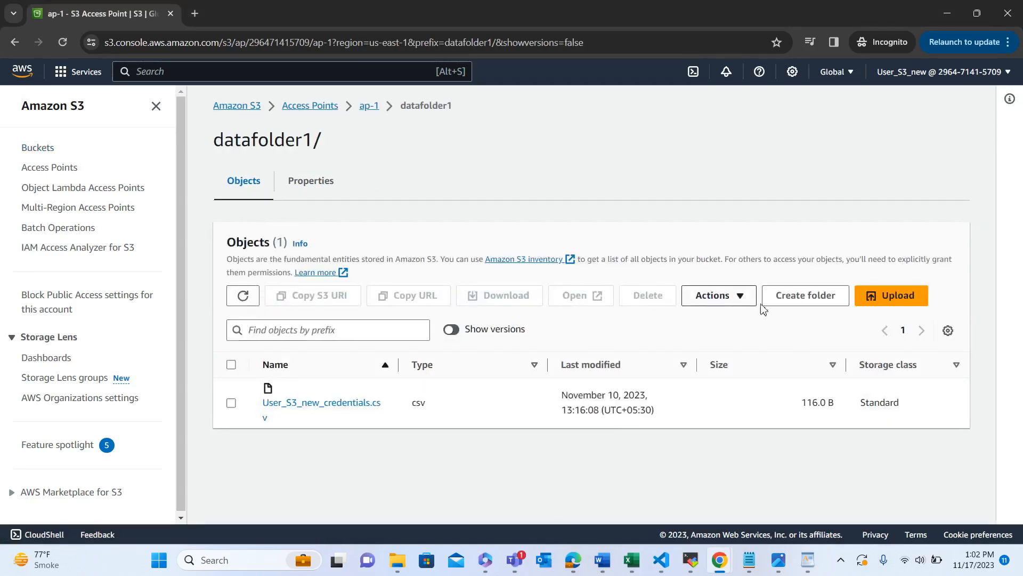
Upload User_S3_new_credentials.csv from Downloads into datafolder1/ through ap-1, close the upload status and refresh the object list
{"action": "left_click", "coordinate": [898, 298]}
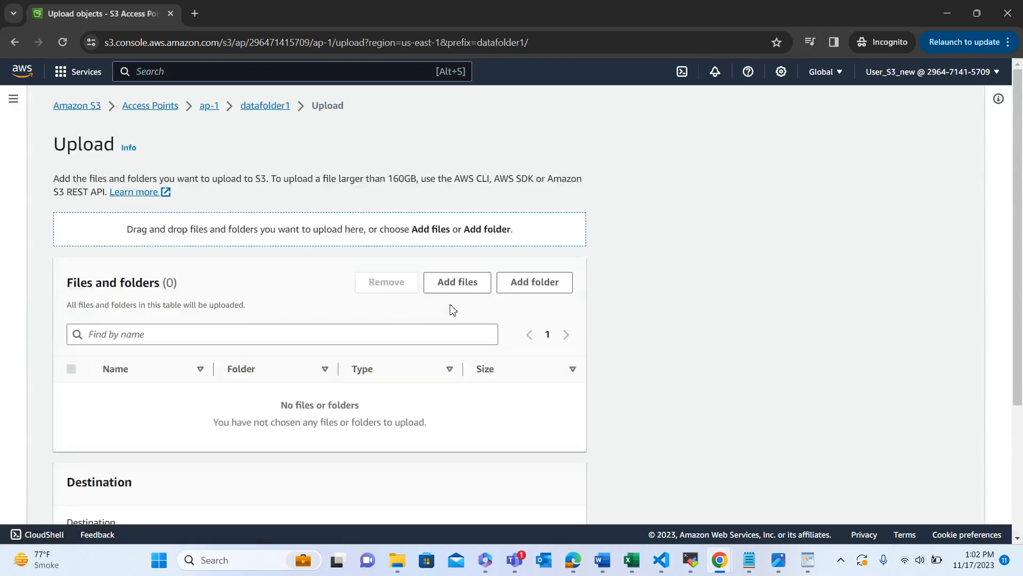
{"action": "left_click", "coordinate": [456, 295]}
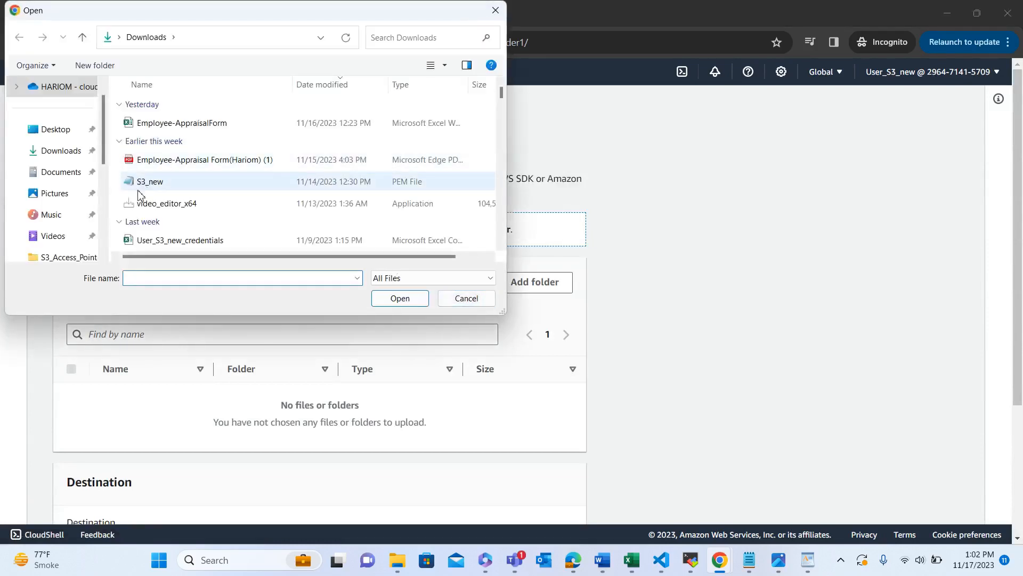
{"action": "left_click", "coordinate": [148, 242]}
{"action": "left_click", "coordinate": [404, 301]}
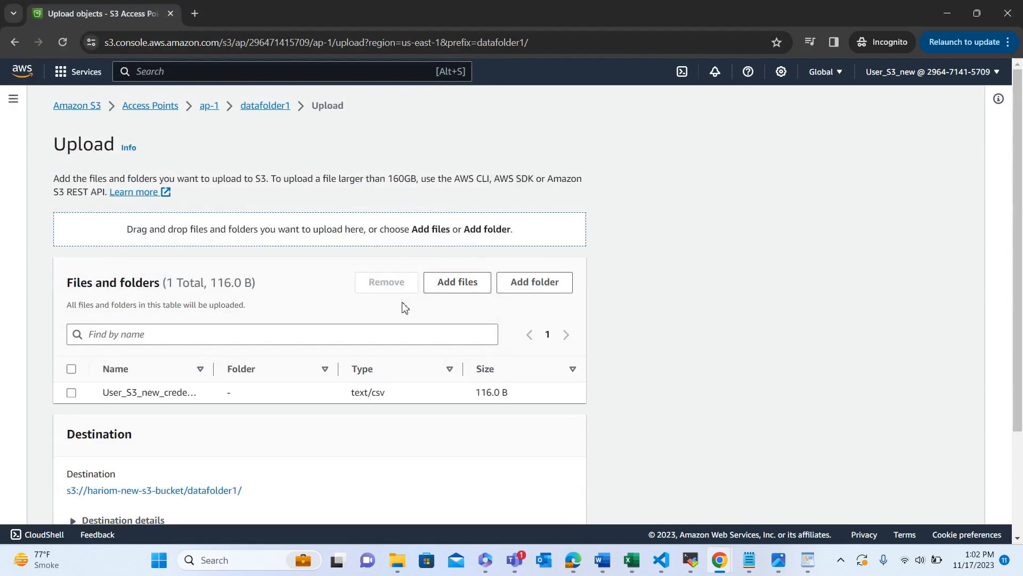
{"action": "scroll", "coordinate": [404, 307], "scroll_direction": "down", "scroll_amount": 3}
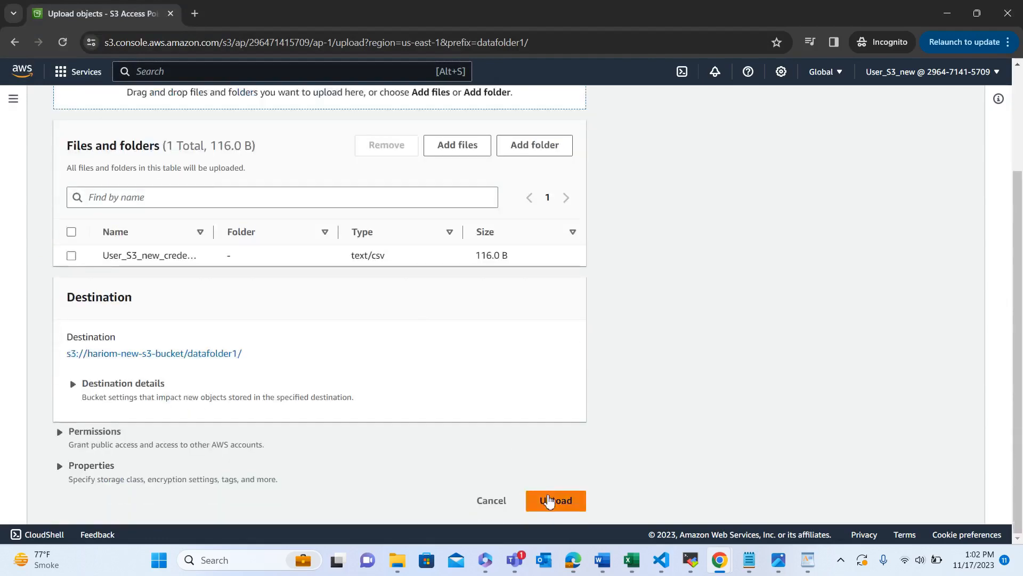
{"action": "left_click", "coordinate": [550, 501]}
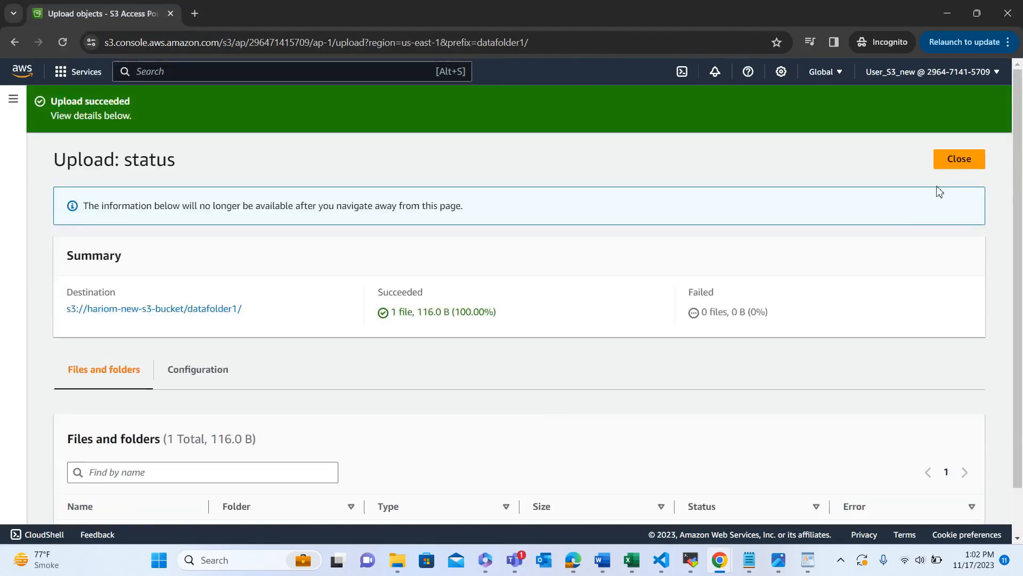
{"action": "left_click", "coordinate": [954, 166]}
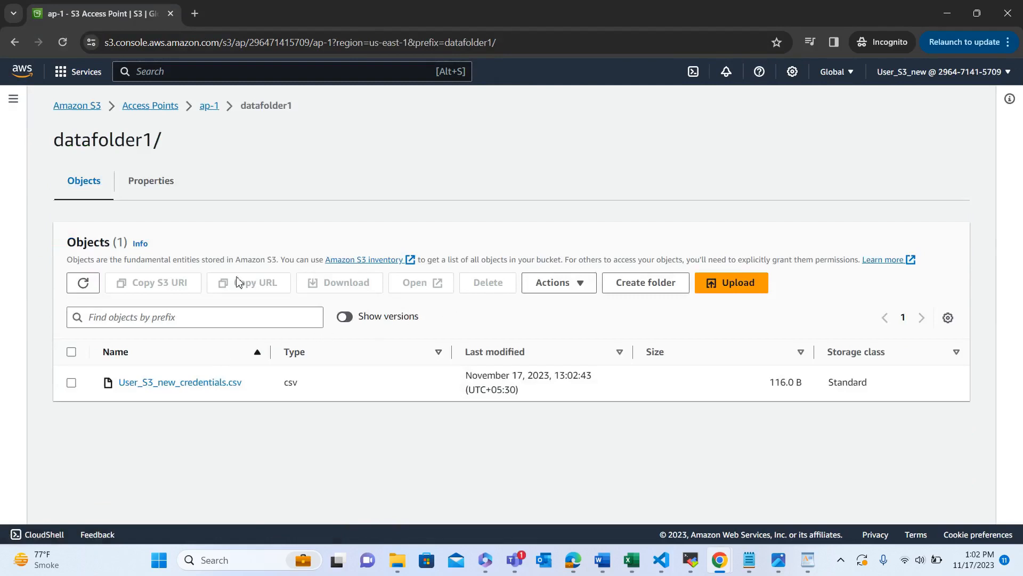
{"action": "left_click", "coordinate": [80, 283]}
Try to delete User_S3_new_credentials.csv from datafolder1/, confirming with "delete", and close the deletion status page
{"action": "left_click", "coordinate": [71, 383]}
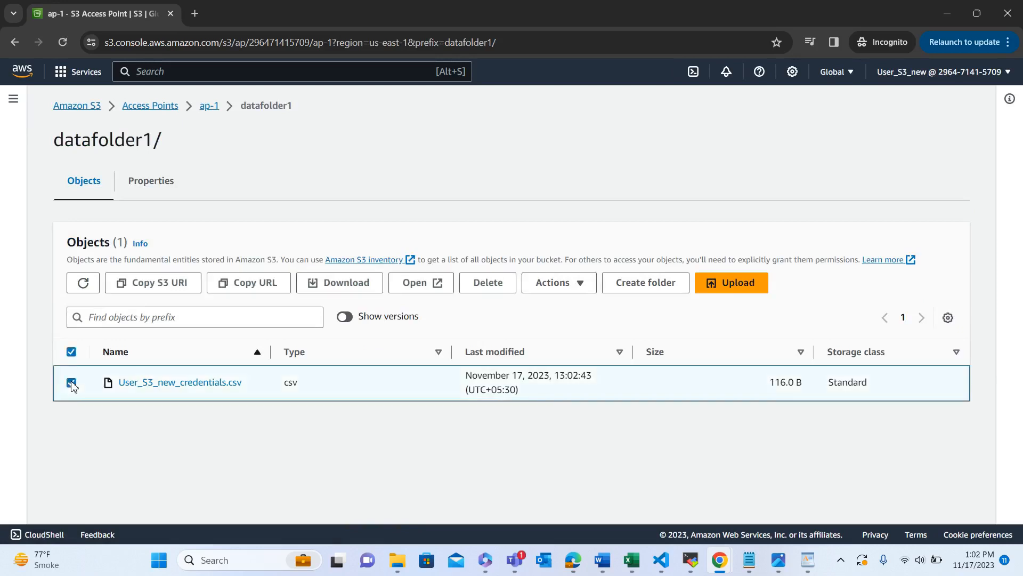
{"action": "left_click", "coordinate": [487, 283]}
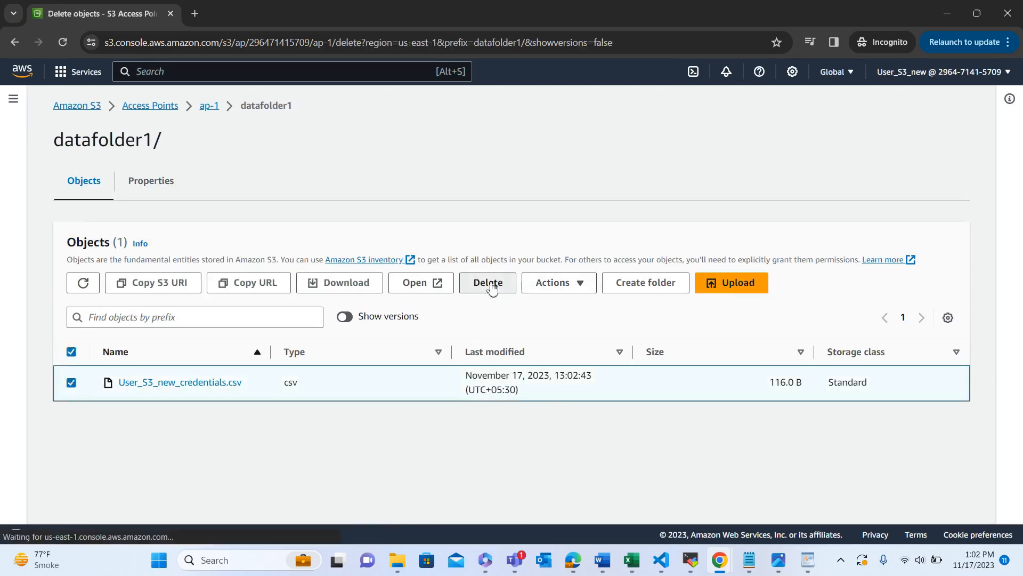
{"action": "scroll", "coordinate": [212, 424], "scroll_direction": "down", "scroll_amount": 2}
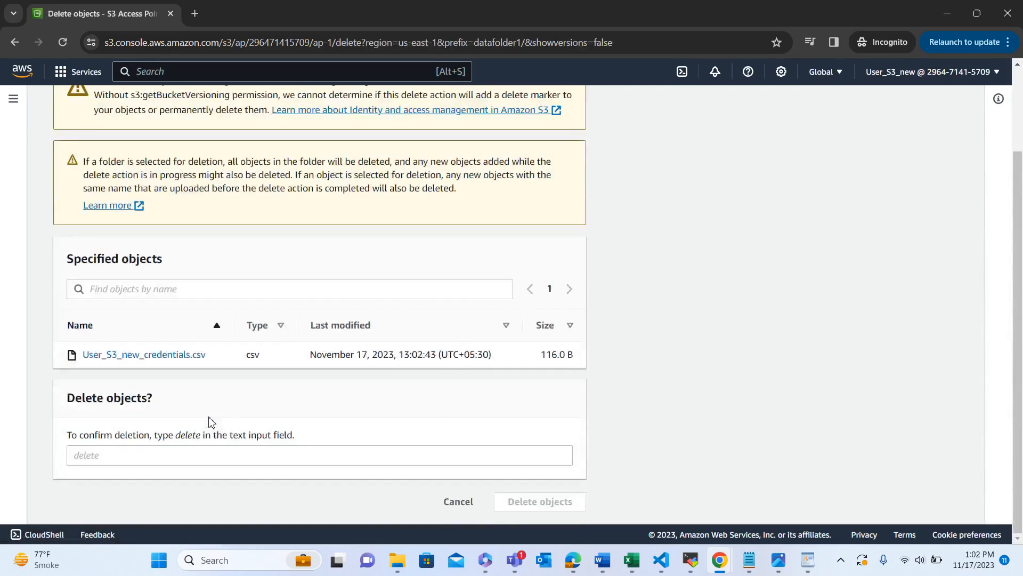
{"action": "double_click", "coordinate": [188, 436]}
{"action": "key", "text": "ctrl+c"}
{"action": "left_click", "coordinate": [181, 462]}
{"action": "key", "text": "ctrl+v"}
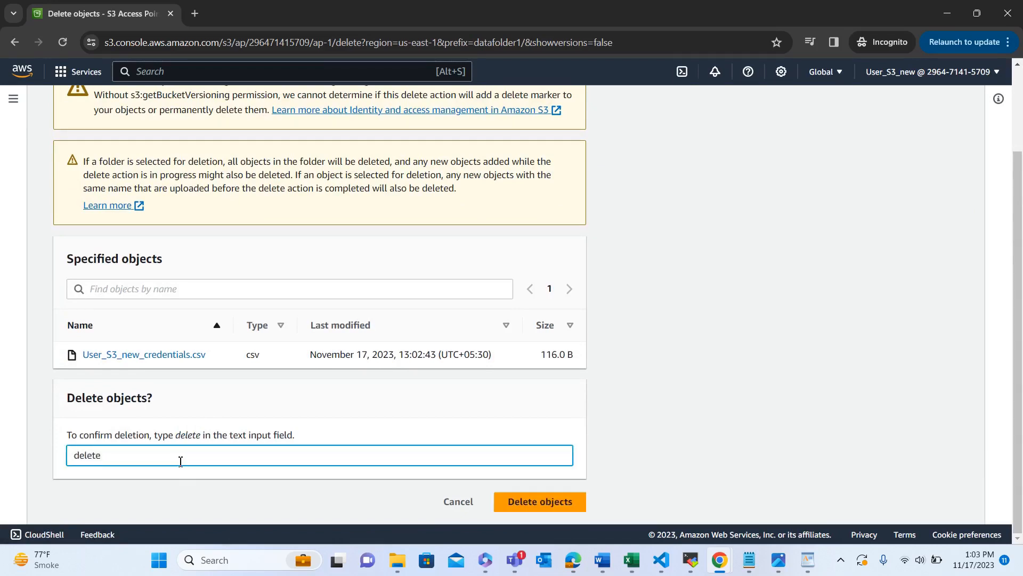
{"action": "left_click", "coordinate": [519, 499]}
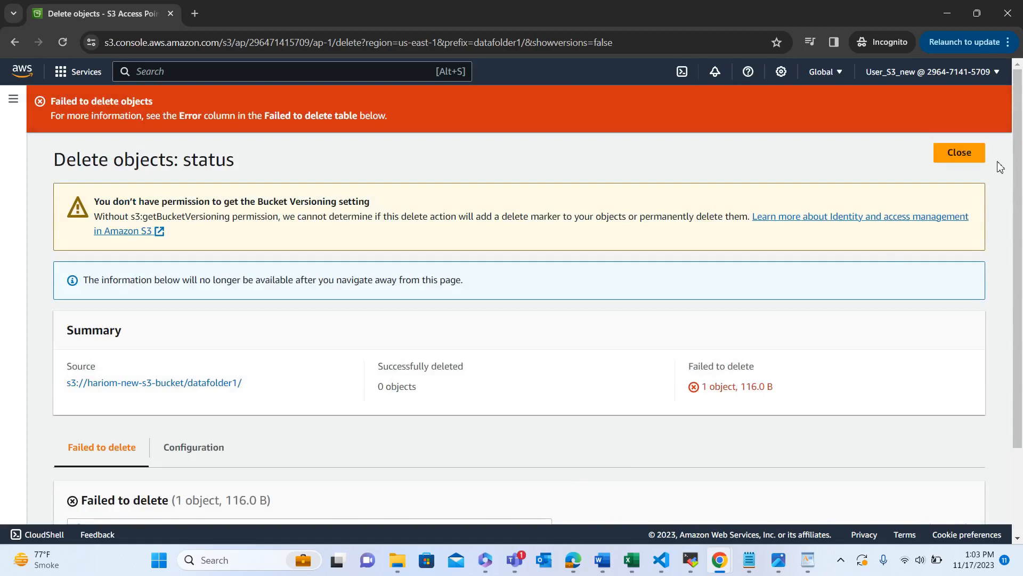
{"action": "left_click", "coordinate": [961, 155]}
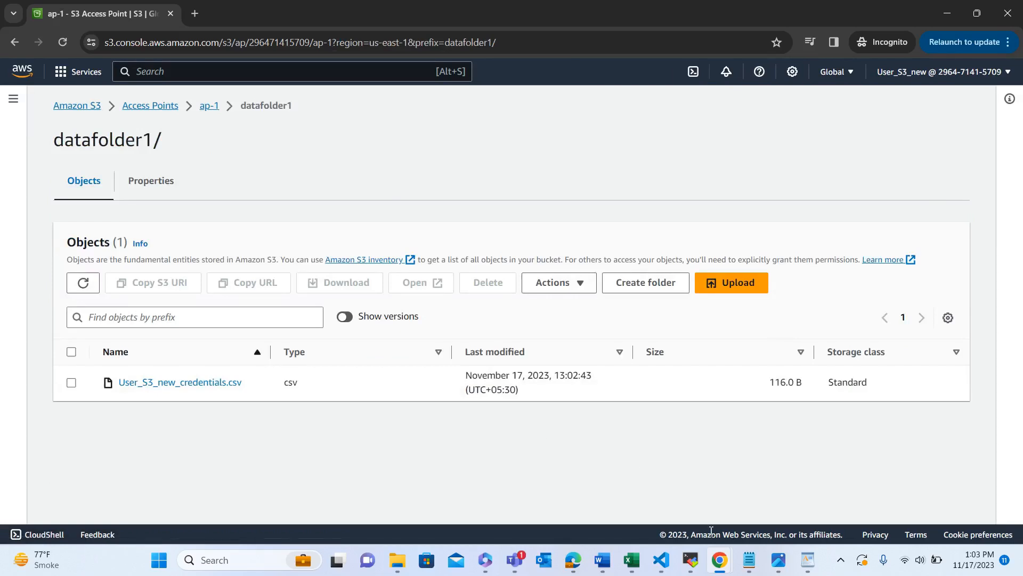
Return to the main account's browser window, search the console for IAM and open it in a separate tab
{"action": "mouse_move", "coordinate": [722, 564]}
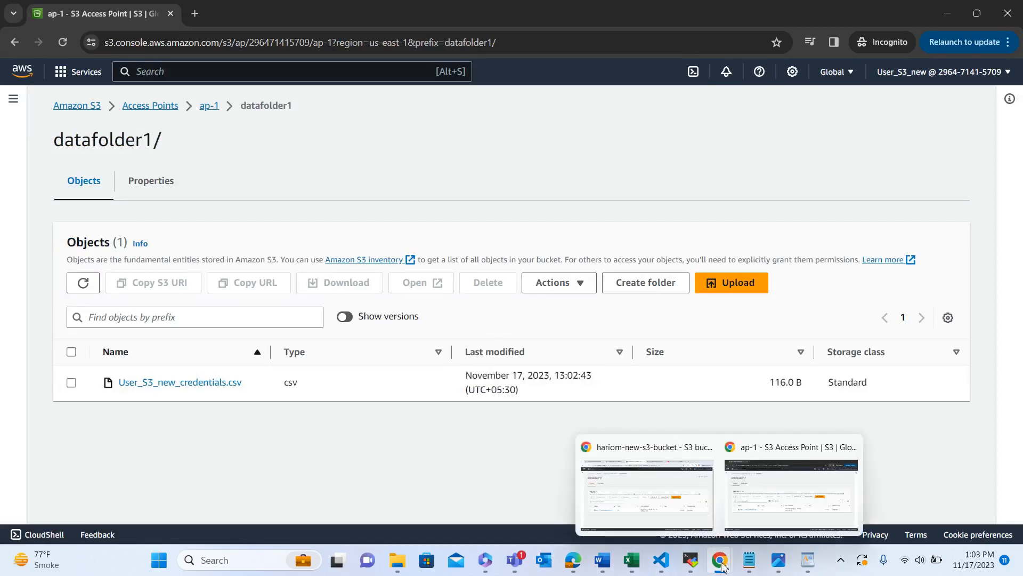
{"action": "left_click", "coordinate": [660, 507]}
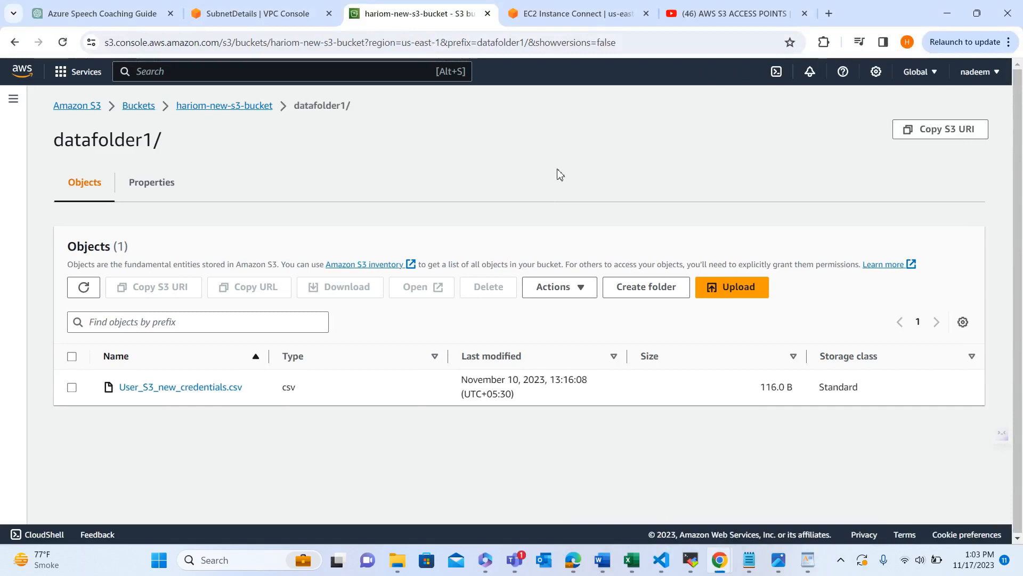
{"action": "left_click", "coordinate": [296, 72]}
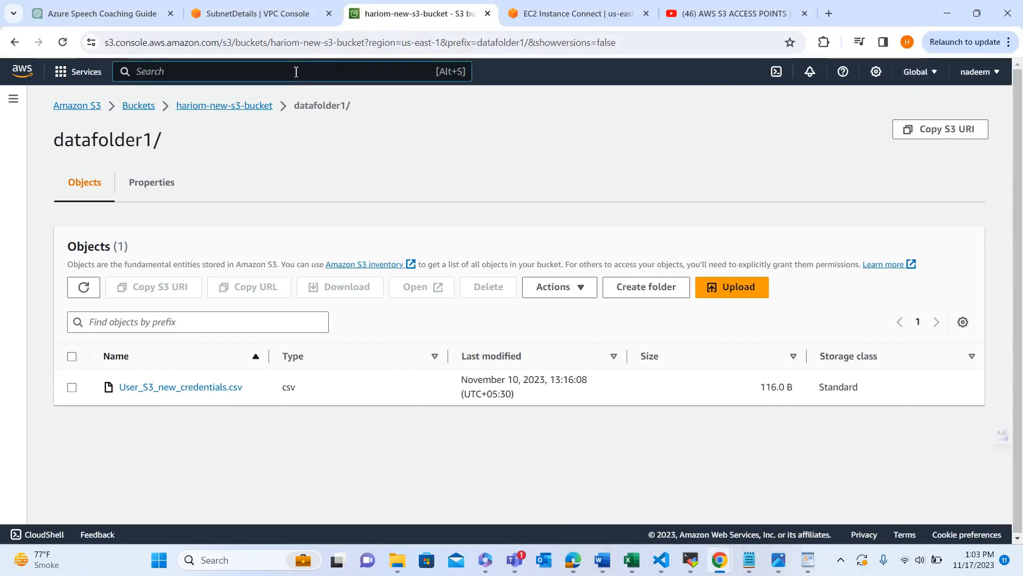
{"action": "type", "text": "I"}
{"action": "type", "text": "AM"}
{"action": "type", "text": "m"}
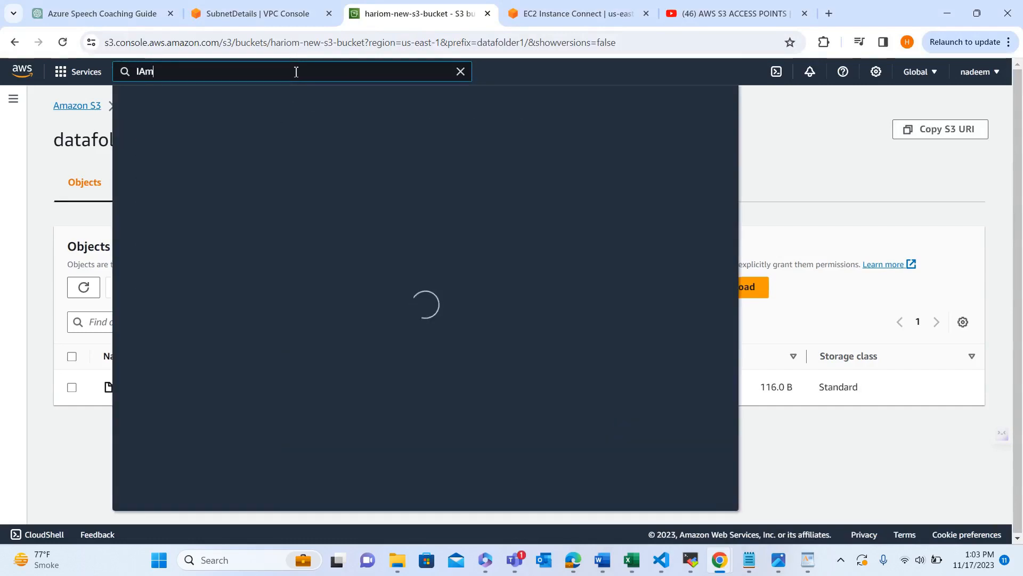
{"action": "key", "text": "BackSpace"}
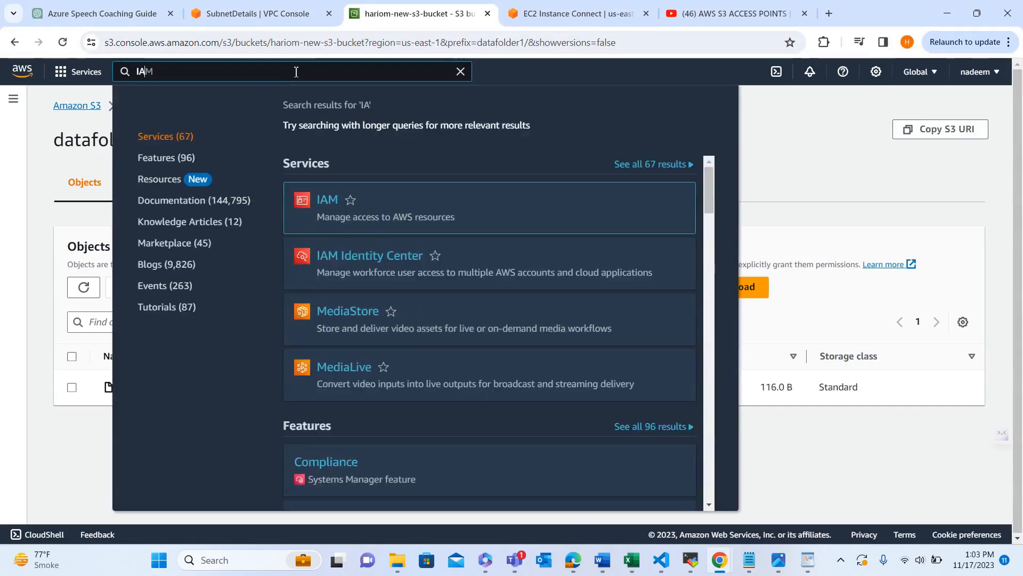
{"action": "type", "text": "M"}
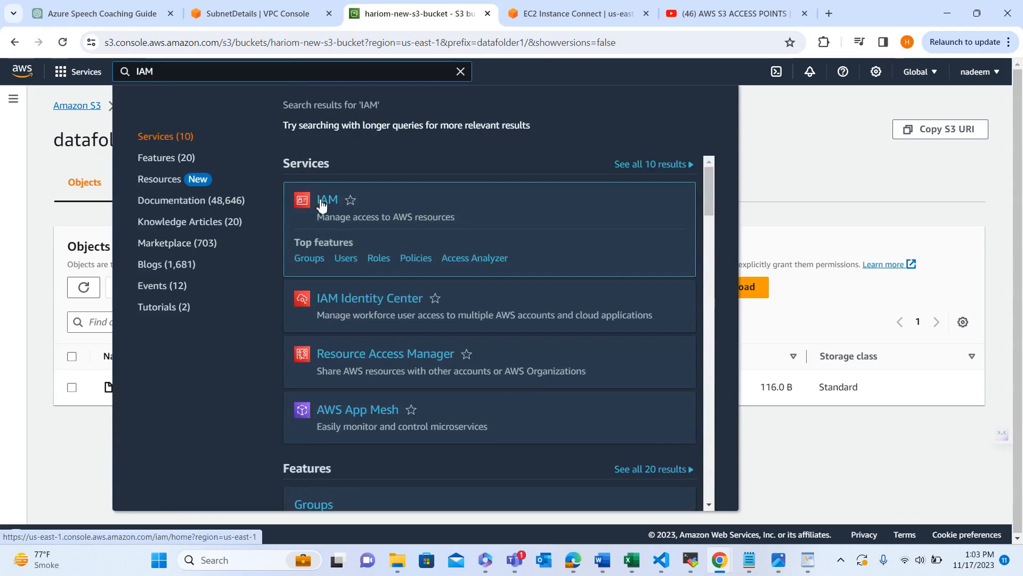
{"action": "middle_click", "coordinate": [322, 206]}
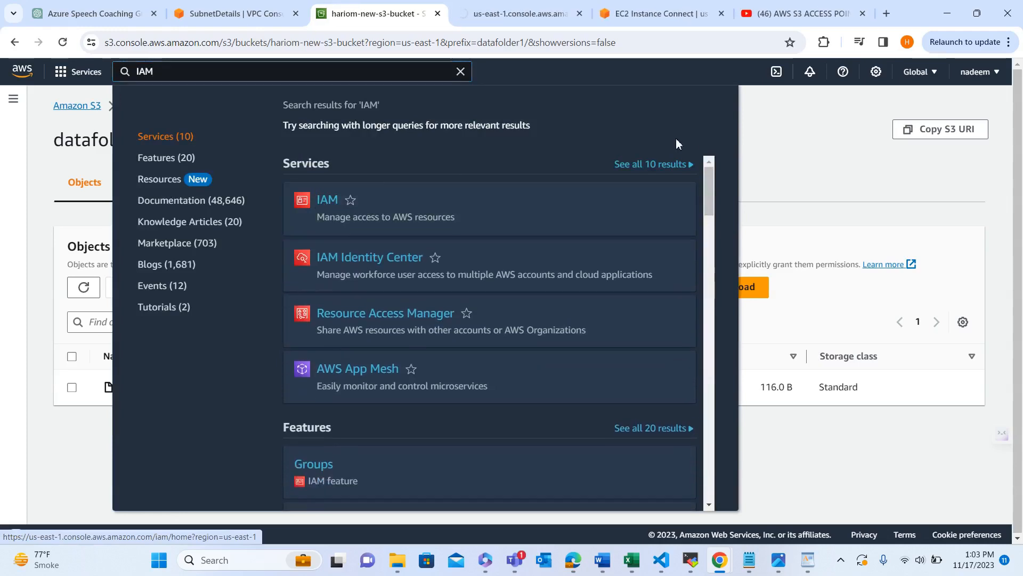
{"action": "left_click", "coordinate": [806, 153]}
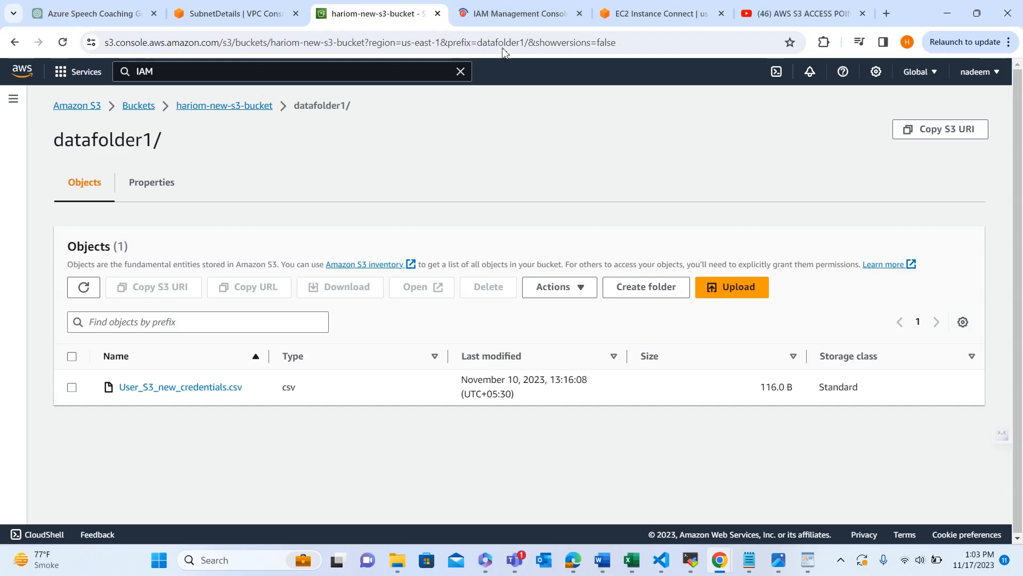
{"action": "left_click", "coordinate": [508, 20]}
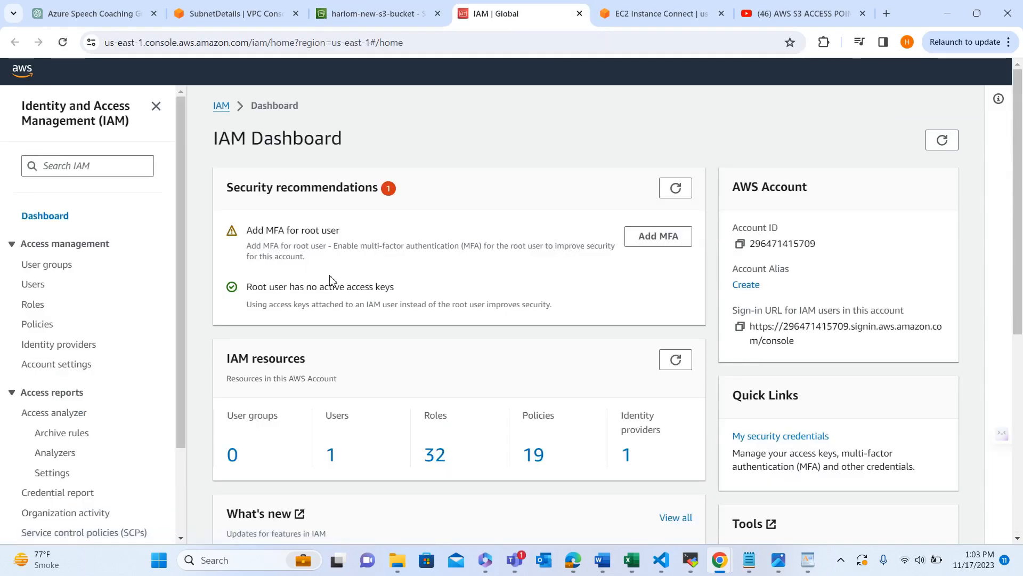
Open the IAM user User_S3_new and remove its inline policy S3_New
{"action": "left_click", "coordinate": [332, 461]}
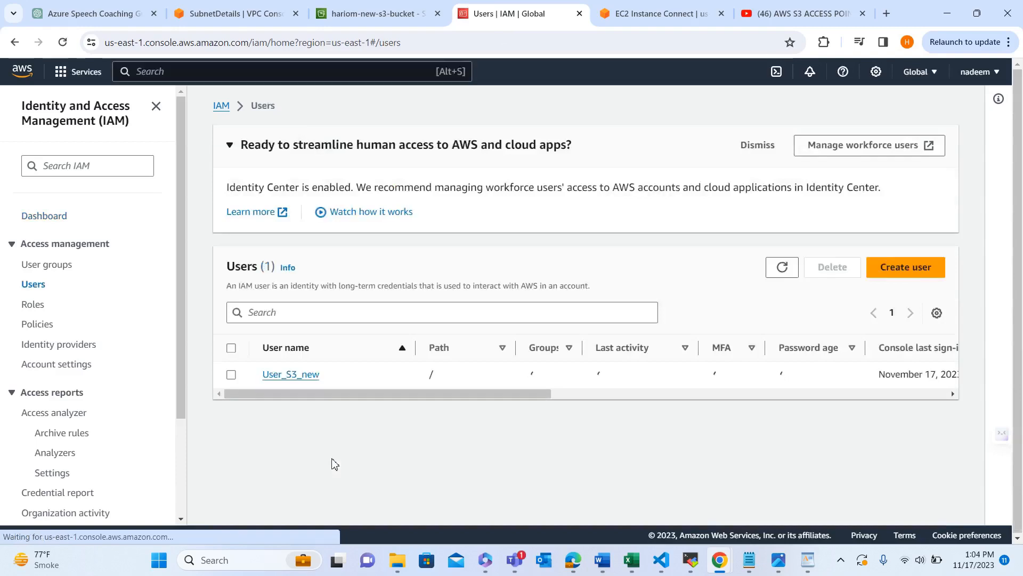
{"action": "left_click", "coordinate": [287, 376]}
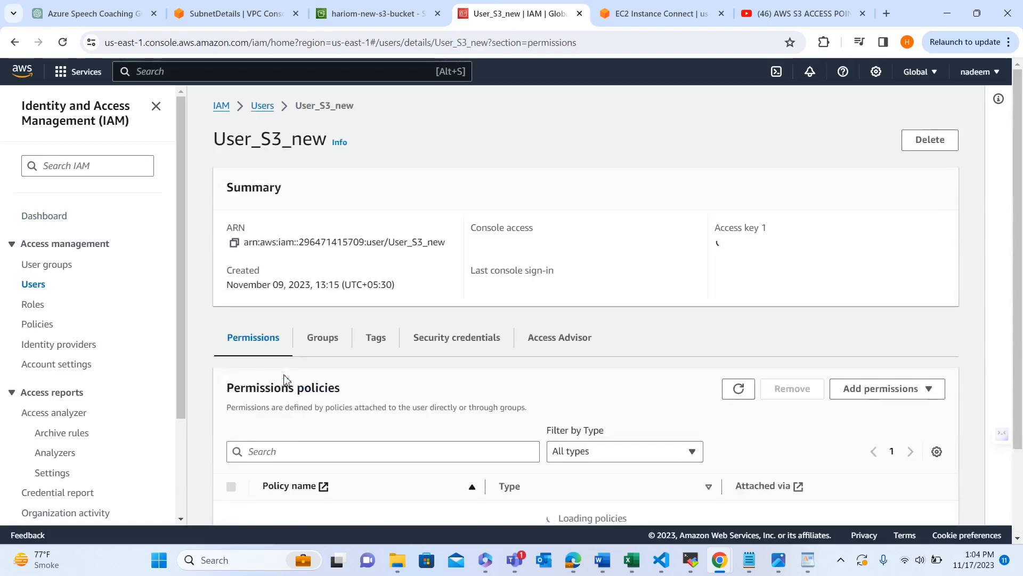
{"action": "scroll", "coordinate": [285, 378], "scroll_direction": "down", "scroll_amount": 5}
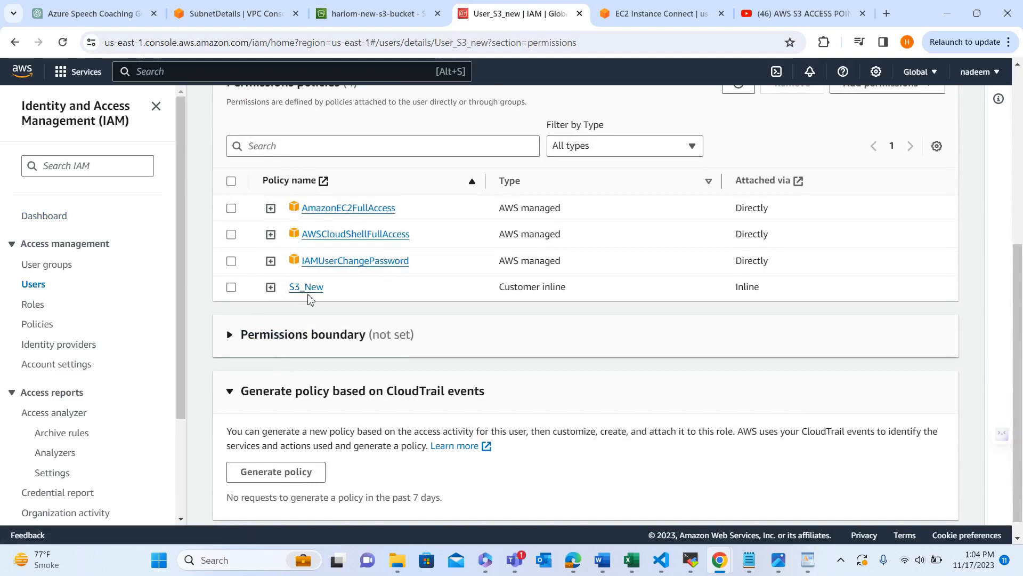
{"action": "left_click", "coordinate": [231, 287]}
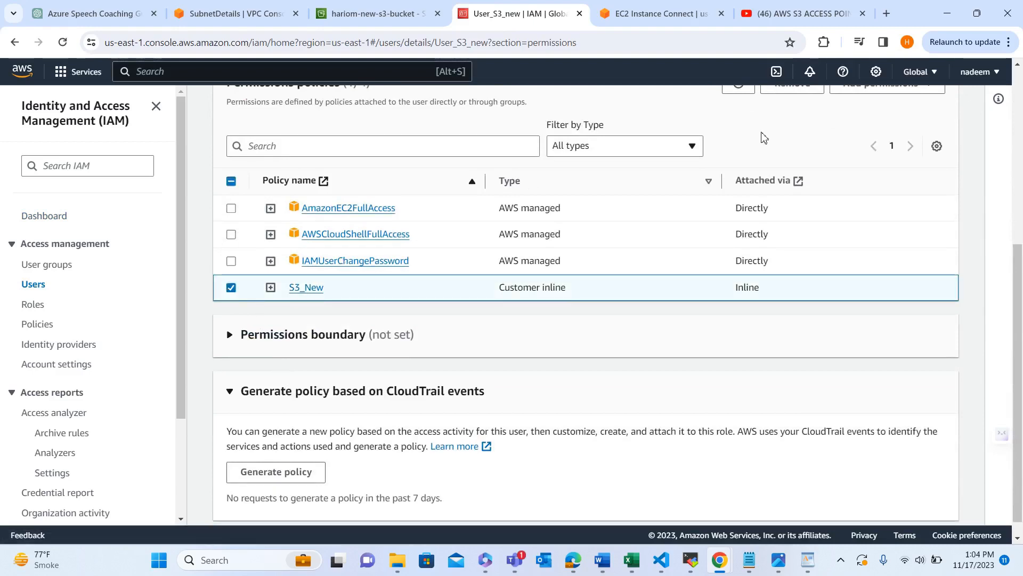
{"action": "scroll", "coordinate": [766, 145], "scroll_direction": "up", "scroll_amount": 1}
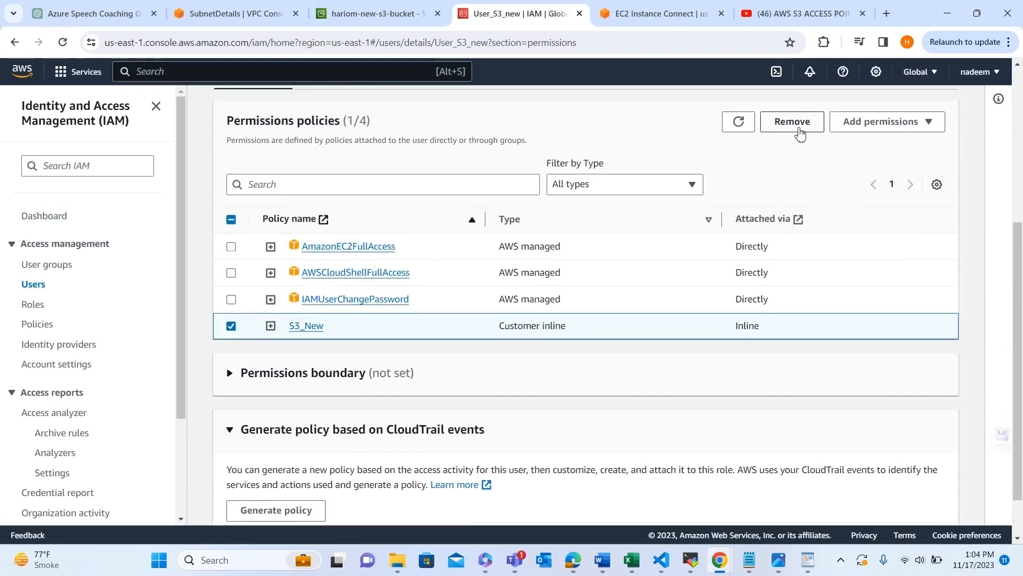
{"action": "left_click", "coordinate": [794, 124]}
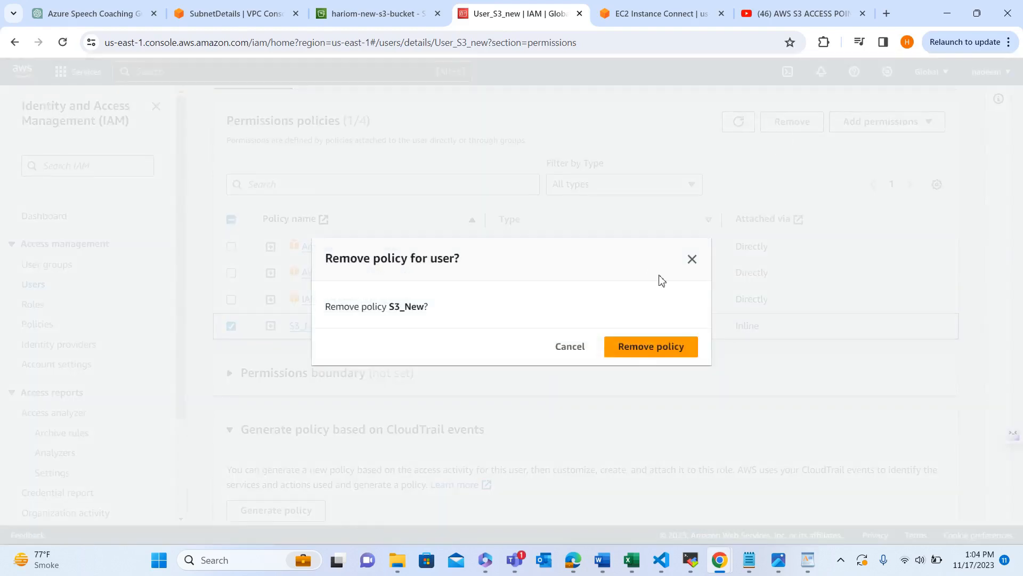
{"action": "left_click", "coordinate": [656, 347]}
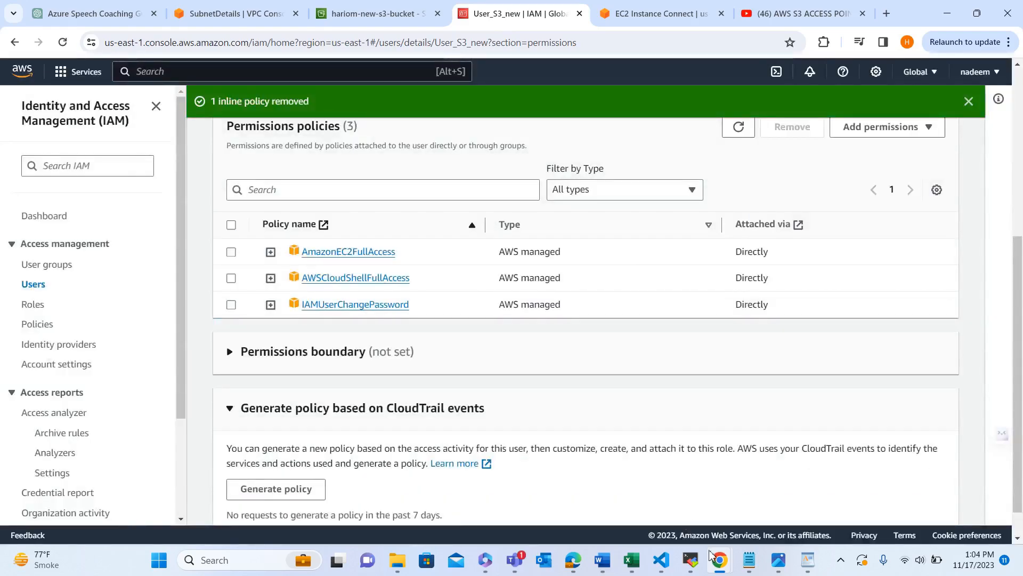
Switch to the incognito window signed in as User_S3_new, open CloudShell there and dismiss its migration notice
{"action": "mouse_move", "coordinate": [717, 559]}
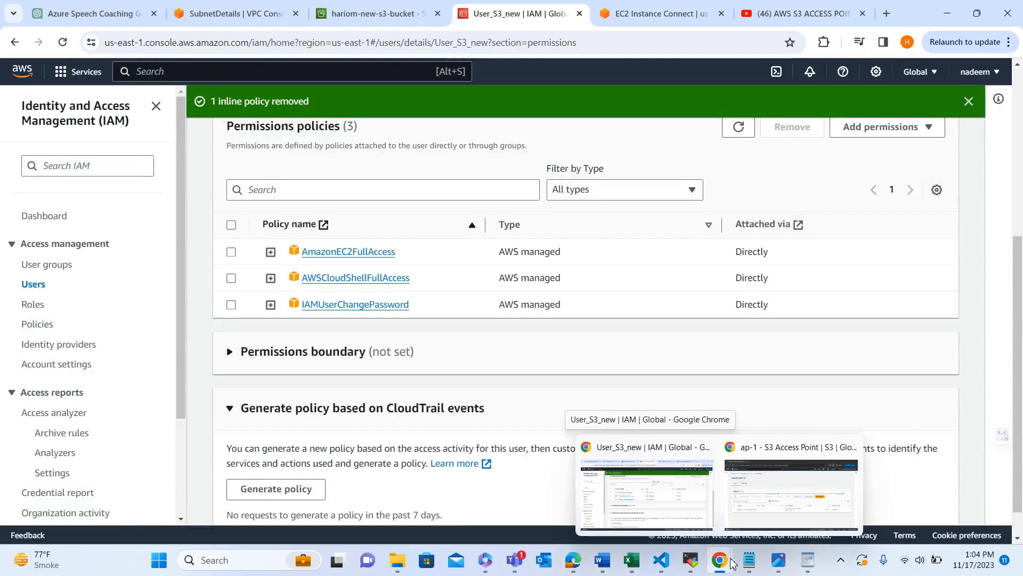
{"action": "left_click", "coordinate": [768, 504]}
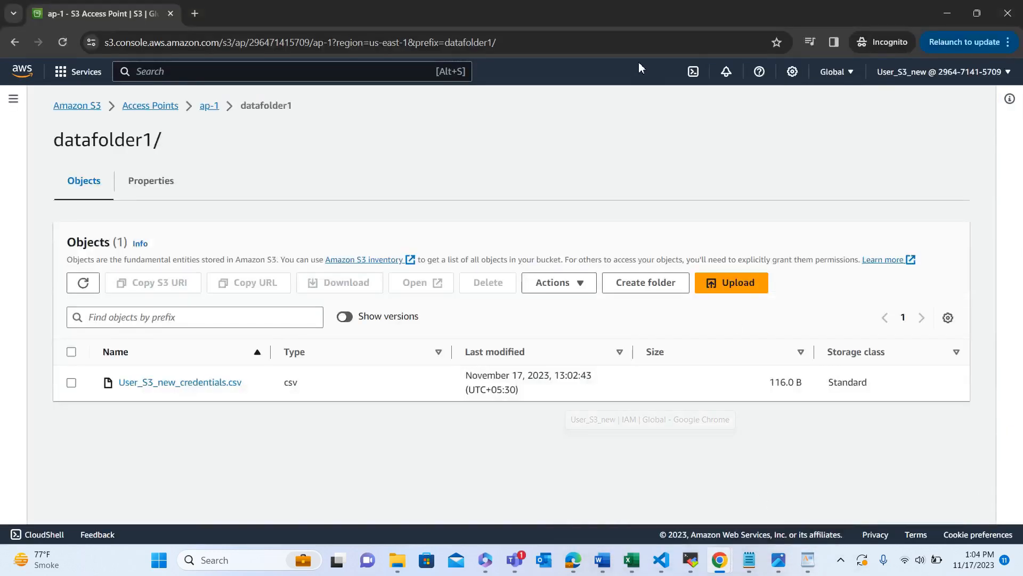
{"action": "left_click", "coordinate": [694, 72]}
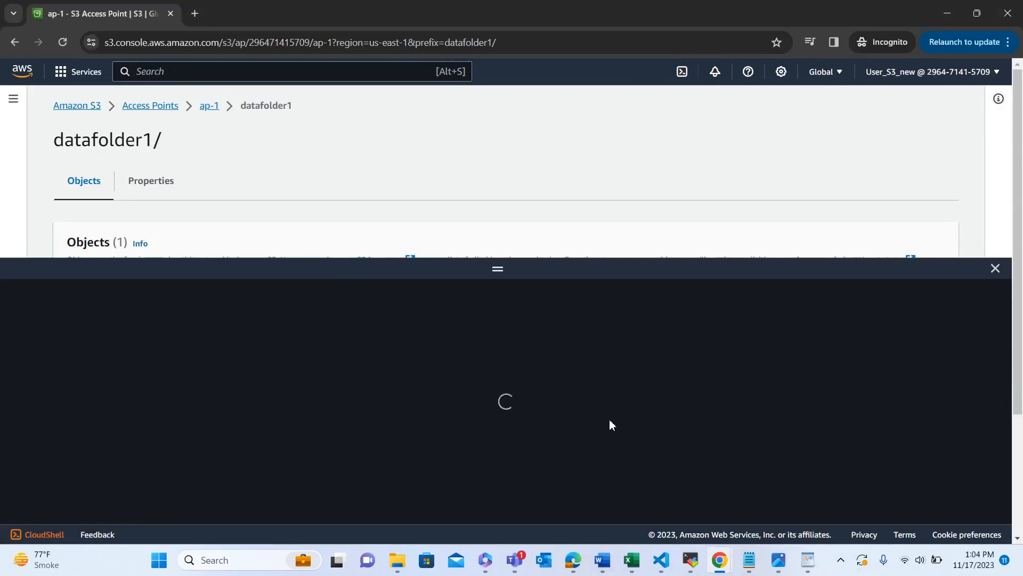
{"action": "mouse_move", "coordinate": [746, 562]}
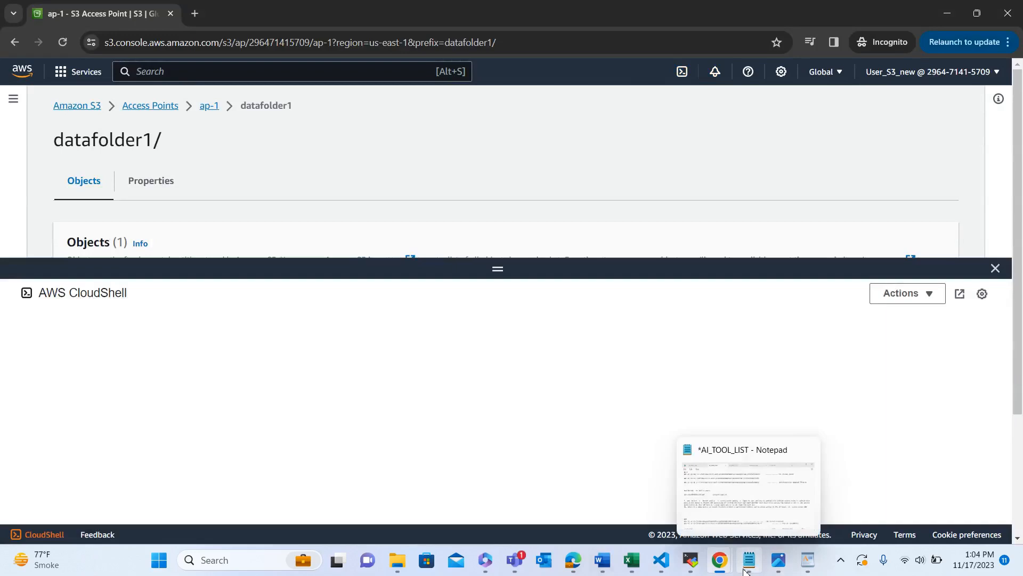
{"action": "mouse_move", "coordinate": [730, 500]}
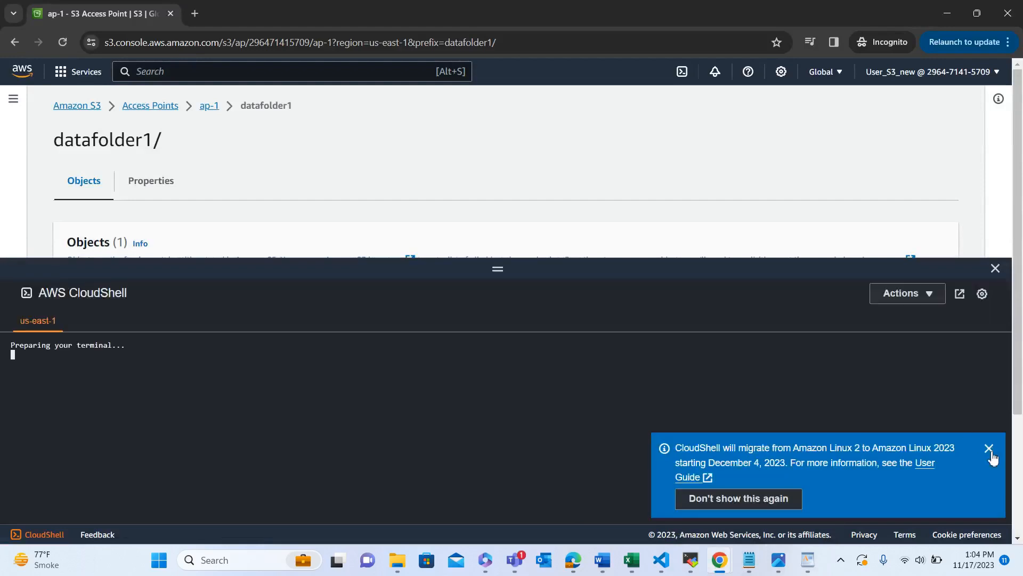
{"action": "left_click", "coordinate": [989, 448]}
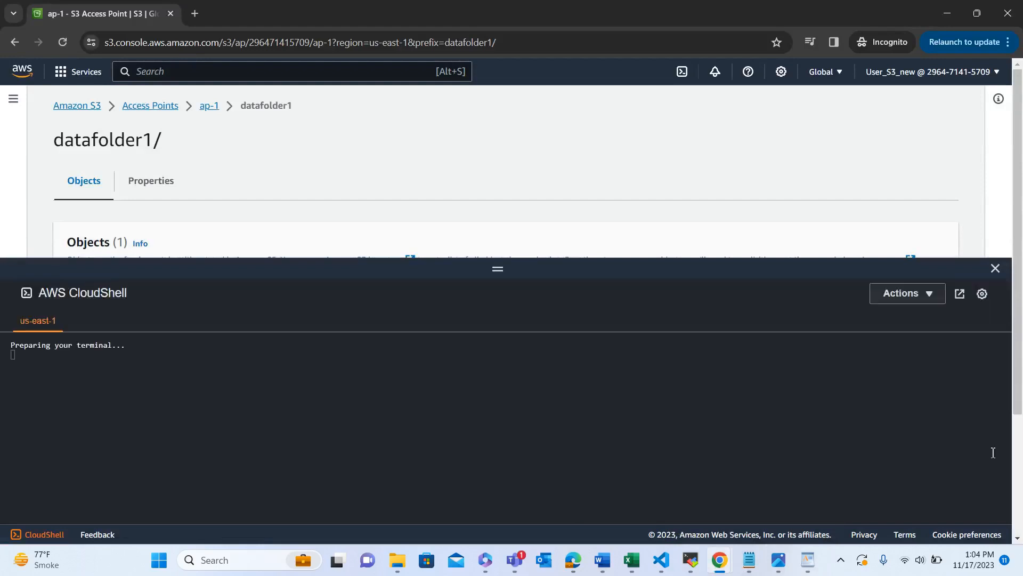
List the S3 buckets from CloudShell with "aws s3 ls"
{"action": "left_click", "coordinate": [186, 405]}
{"action": "type", "text": "aws s3"}
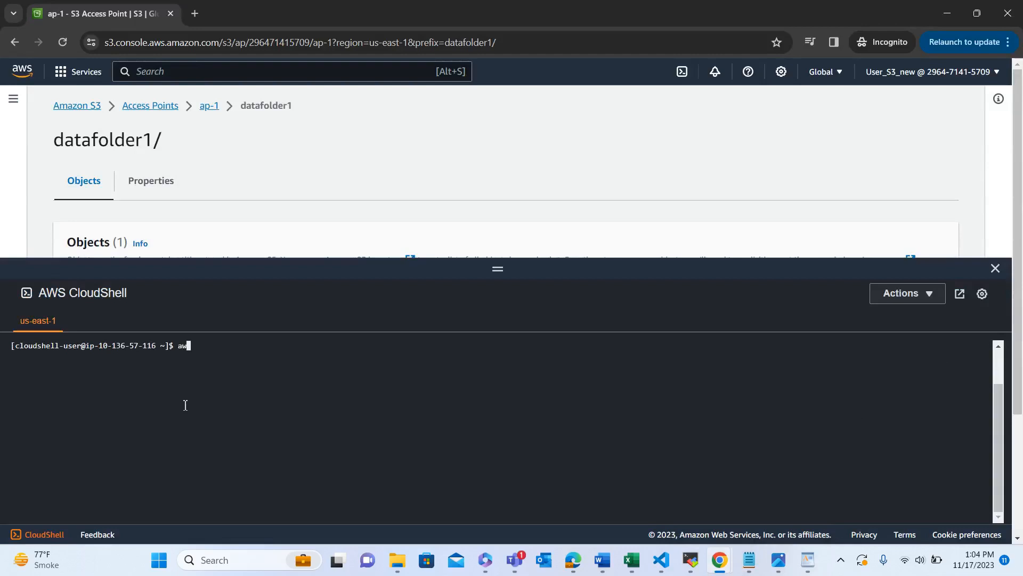
{"action": "type", "text": " ls"}
{"action": "key", "text": "Return"}
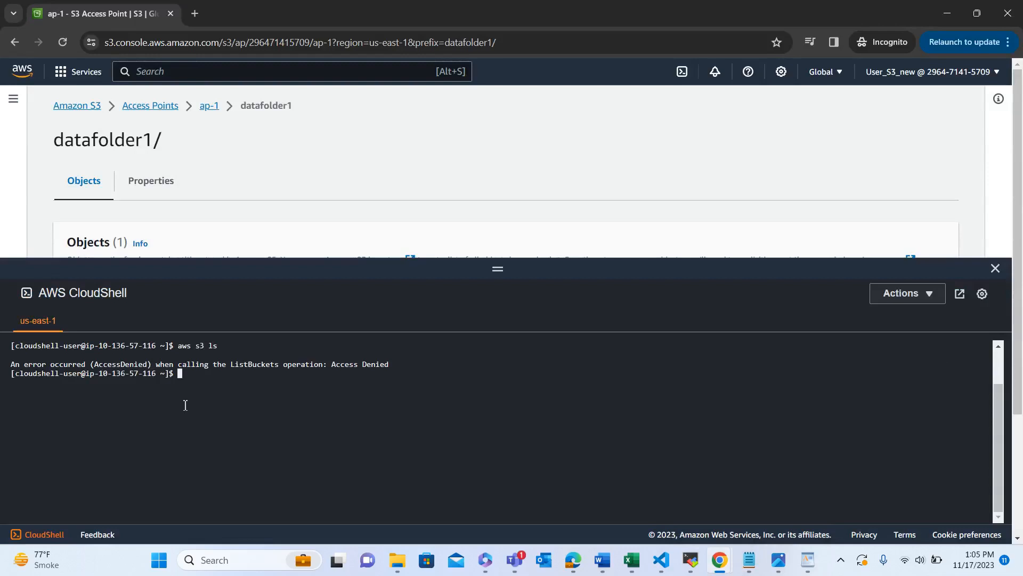
List the CloudShell working directory with "ls" and create an empty file with "touch ab"
{"action": "type", "text": "ls"}
{"action": "key", "text": "Return"}
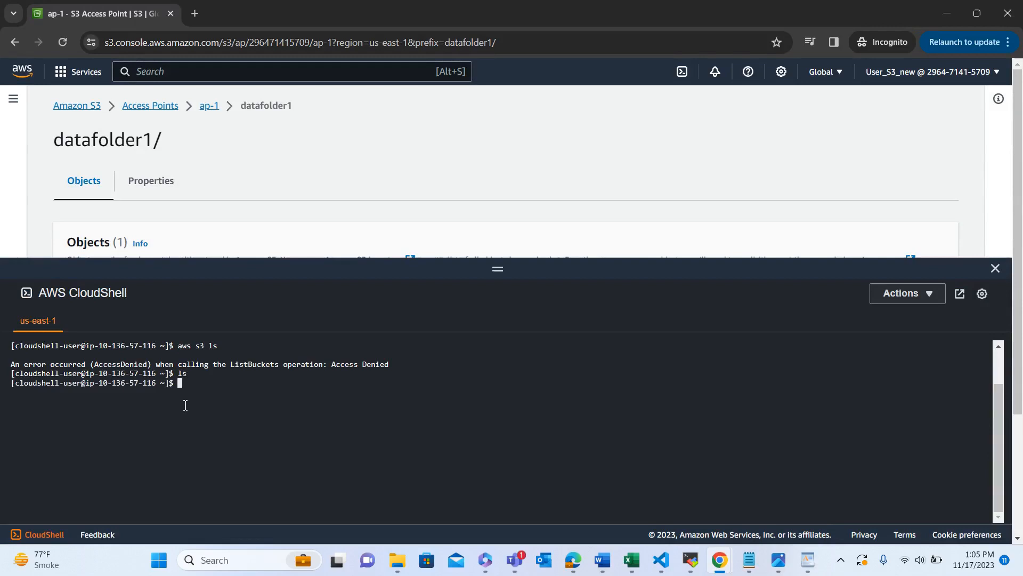
{"action": "type", "text": "touch ab"}
{"action": "key", "text": "Return"}
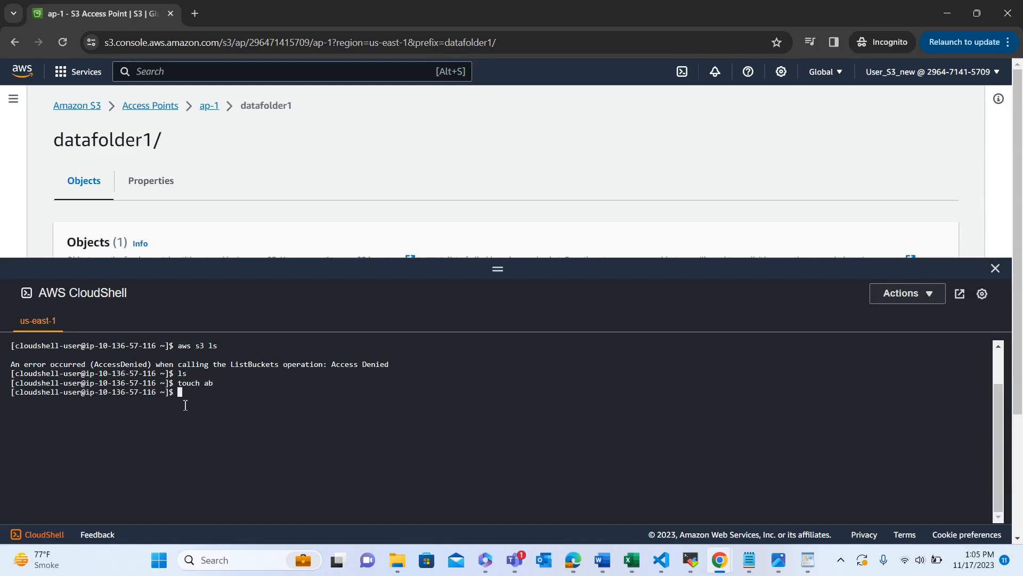
Enter "aws s3 cp ab" without running it and copy the S3 URI of hariom-new-s3-bucket's access point ap-1 from the main account's window
{"action": "type", "text": "aws s3 cp ab"}
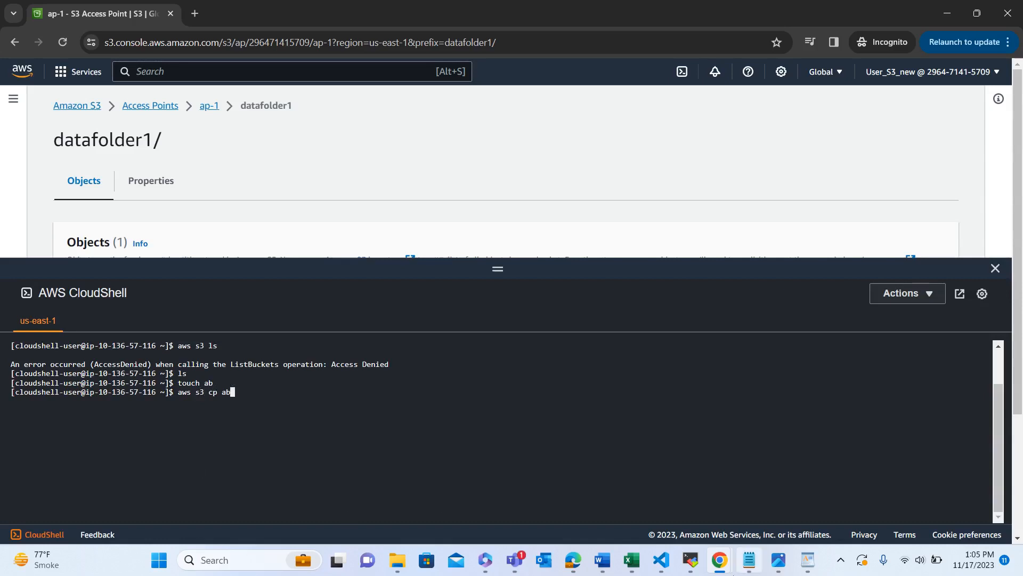
{"action": "mouse_move", "coordinate": [727, 570]}
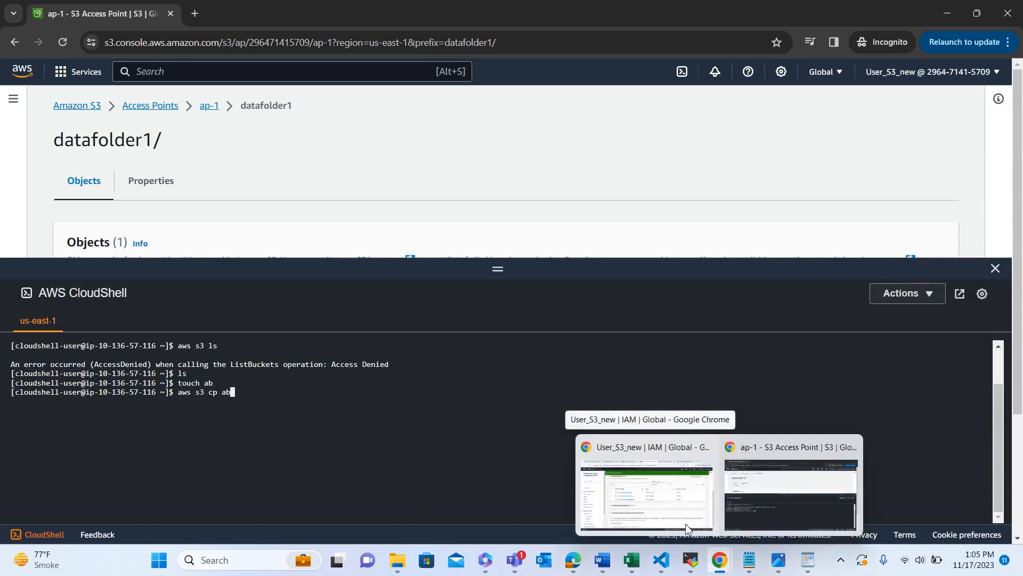
{"action": "left_click", "coordinate": [644, 494]}
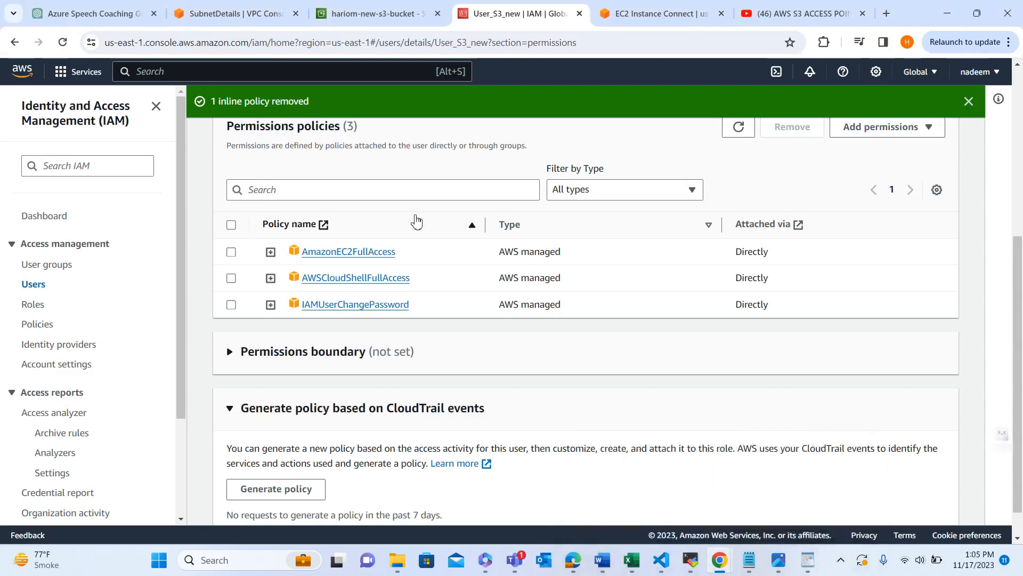
{"action": "left_click", "coordinate": [380, 19]}
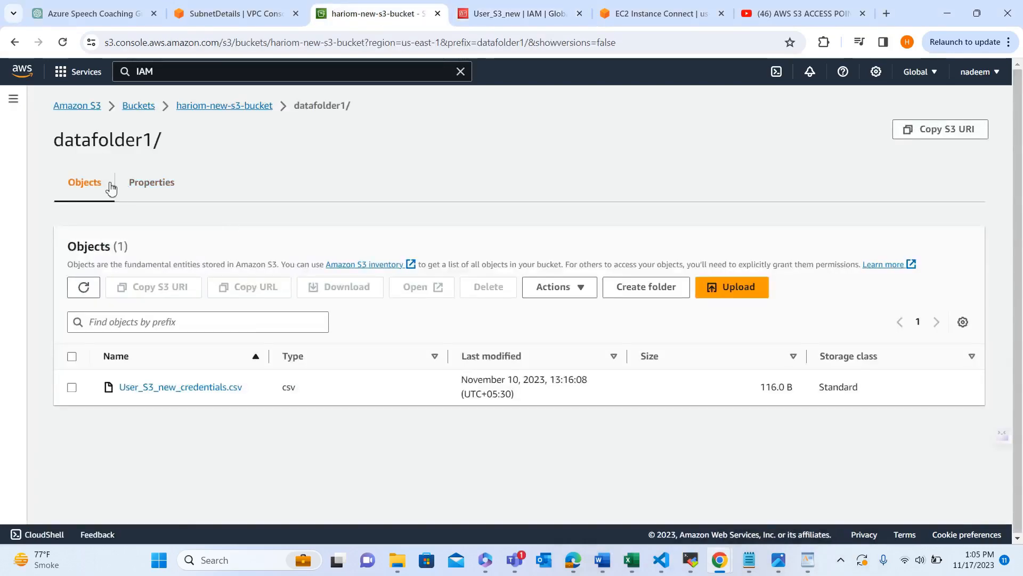
{"action": "left_click", "coordinate": [230, 108]}
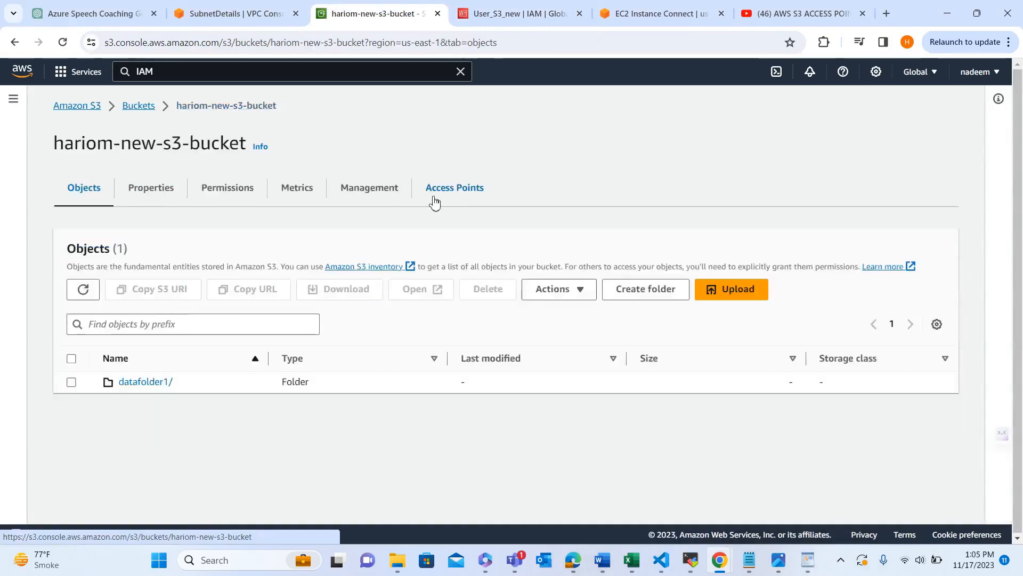
{"action": "left_click", "coordinate": [435, 202]}
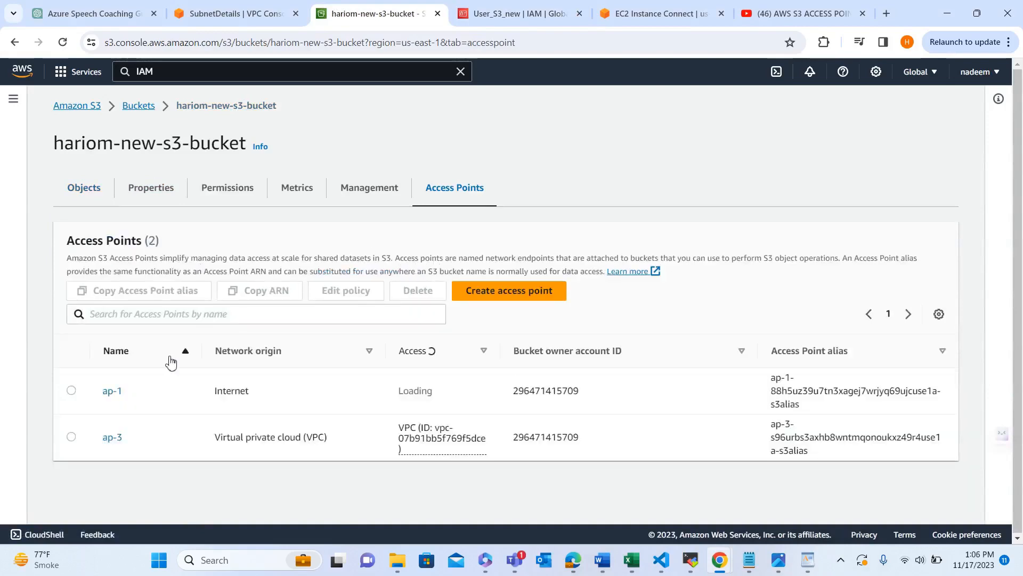
{"action": "left_click", "coordinate": [111, 393]}
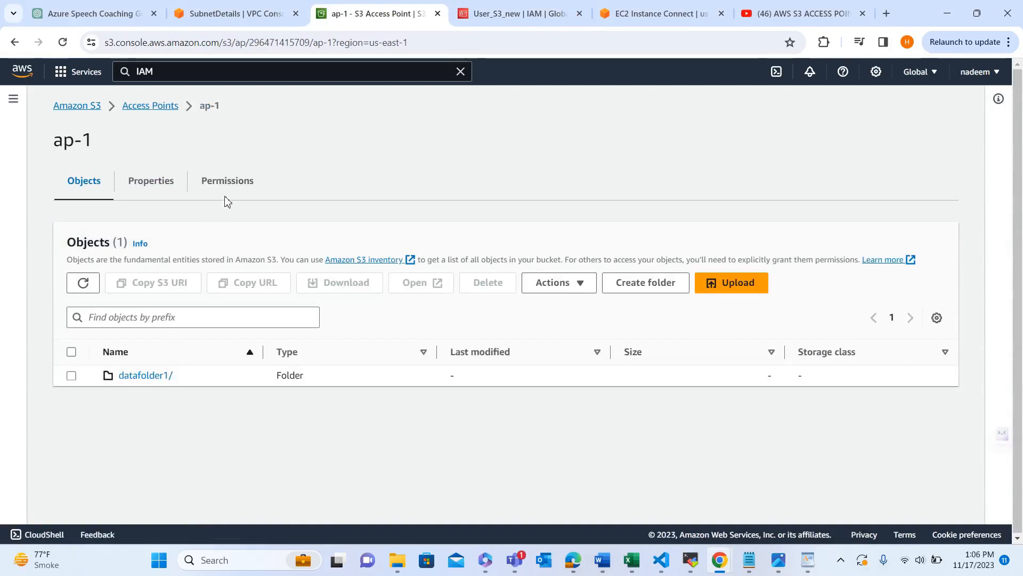
{"action": "left_click", "coordinate": [164, 196]}
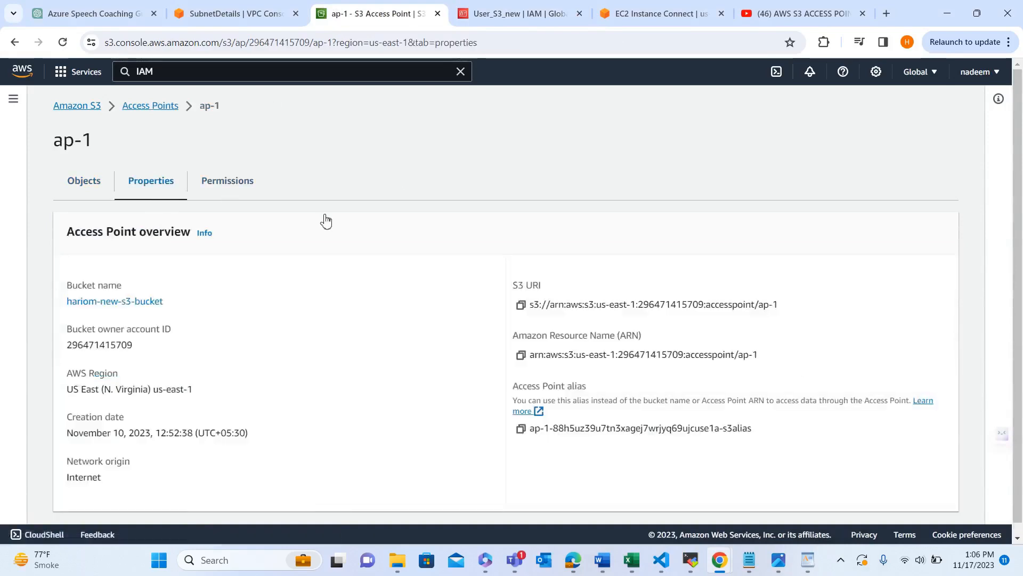
{"action": "left_click", "coordinate": [520, 305]}
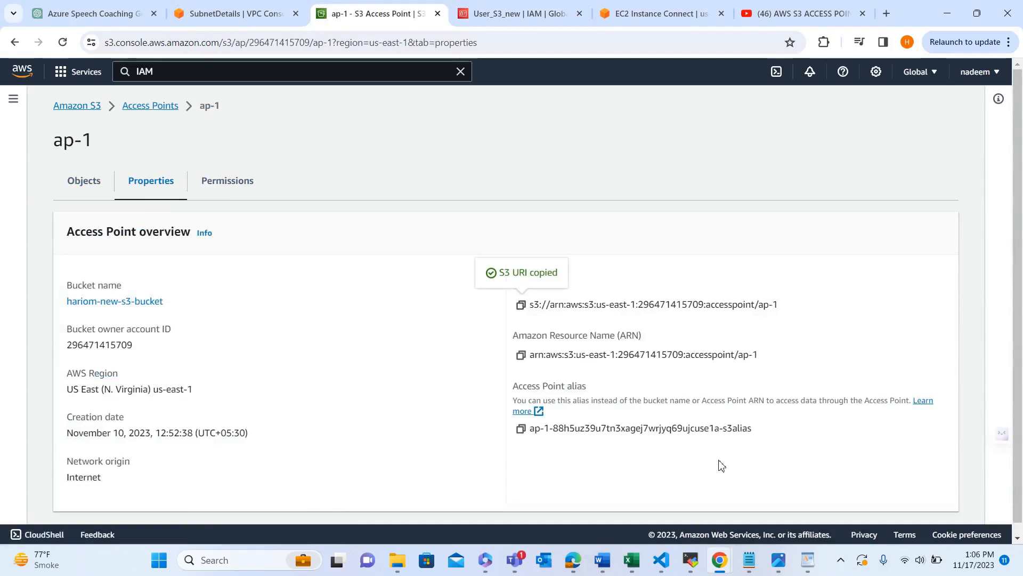
Back in User_S3_new's CloudShell, complete the copy command with ap-1's S3 URI followed by "/datafolder1/" and run it
{"action": "mouse_move", "coordinate": [724, 554]}
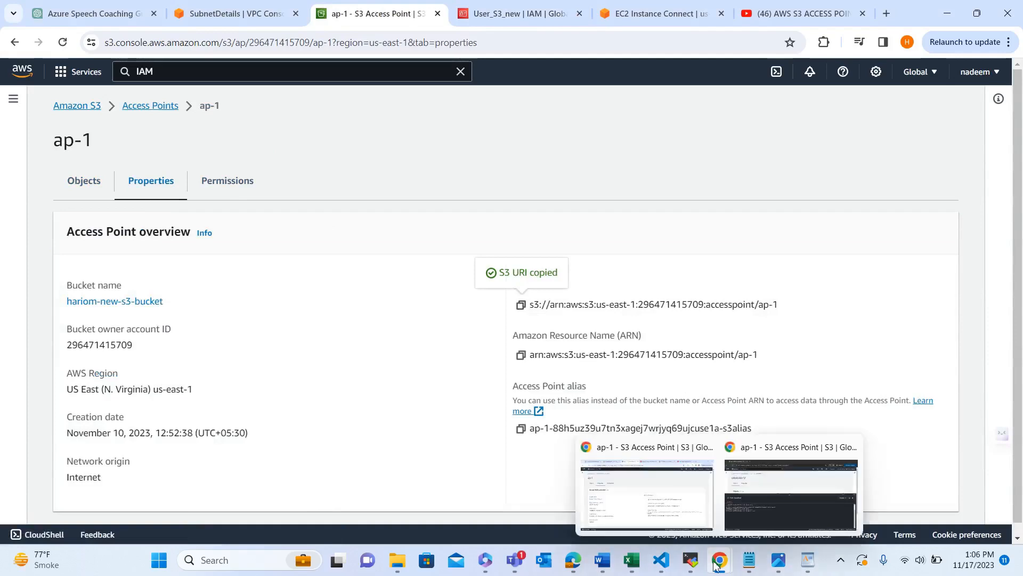
{"action": "left_click", "coordinate": [783, 492]}
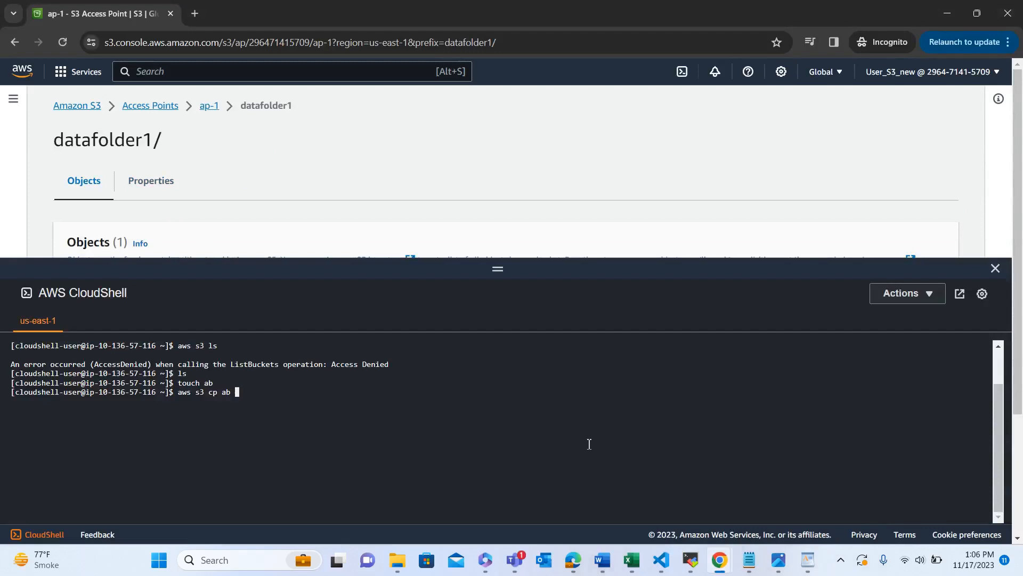
{"action": "key", "text": "ctrl+v"}
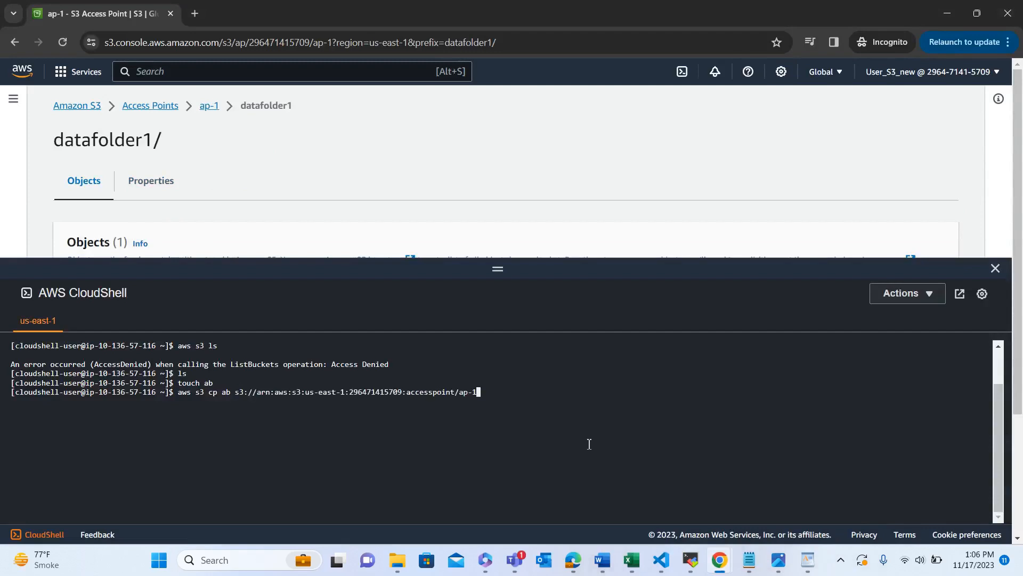
{"action": "type", "text": "/datafolder1/"}
{"action": "key", "text": "Return"}
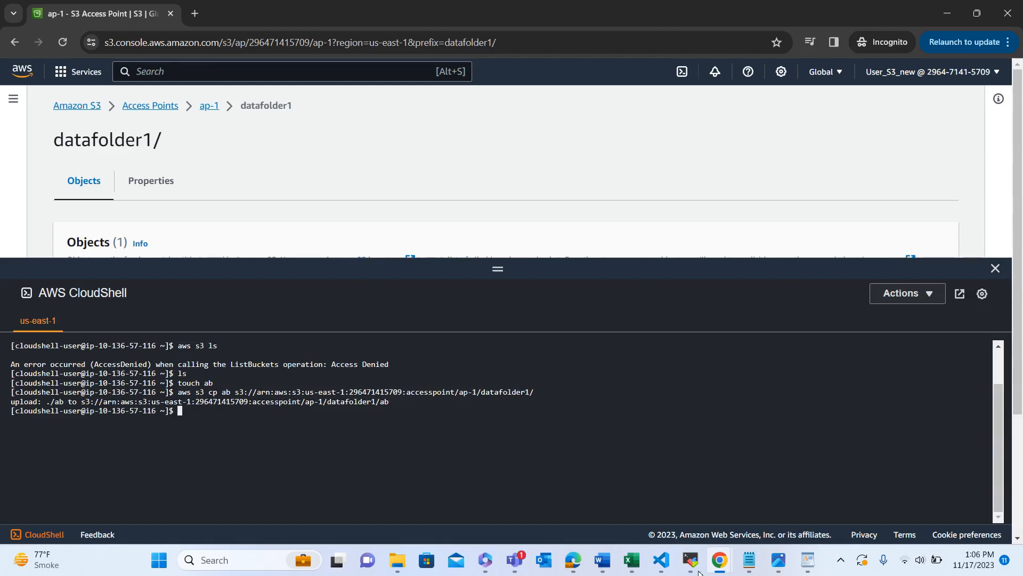
Return to the main account's window and review the access point policy in ap-1's permissions
{"action": "mouse_move", "coordinate": [719, 561]}
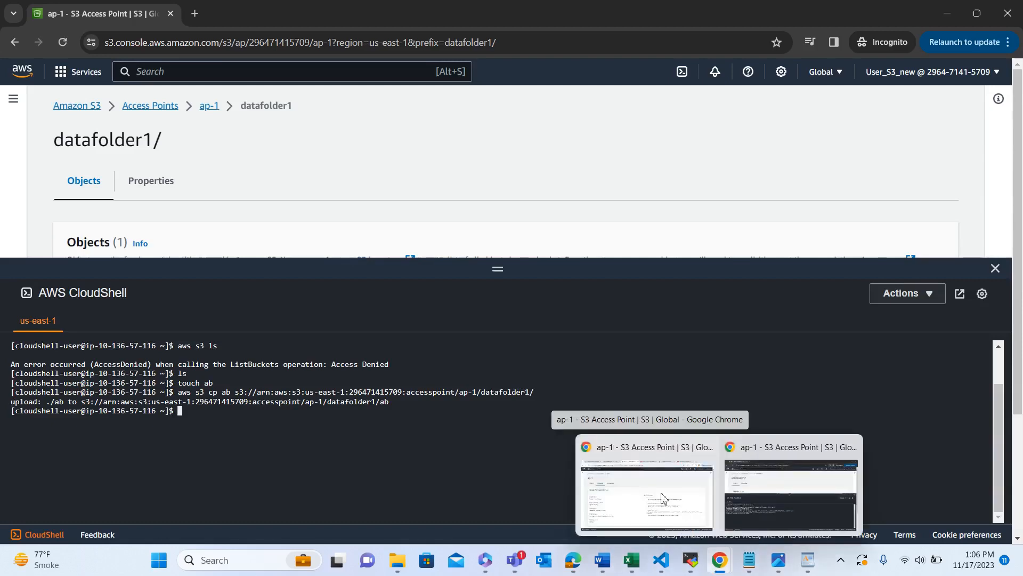
{"action": "mouse_move", "coordinate": [661, 496]}
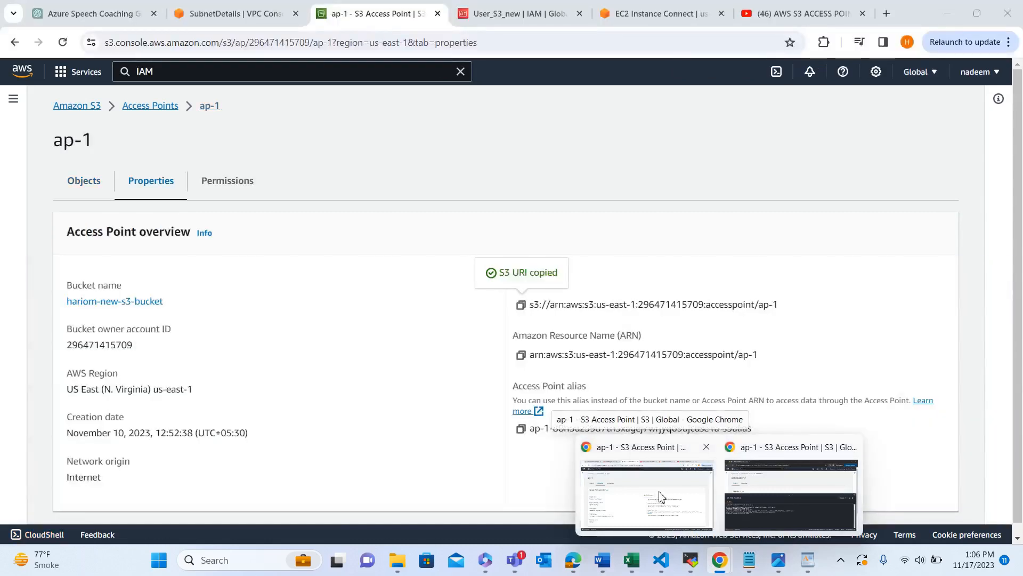
{"action": "left_click", "coordinate": [661, 497]}
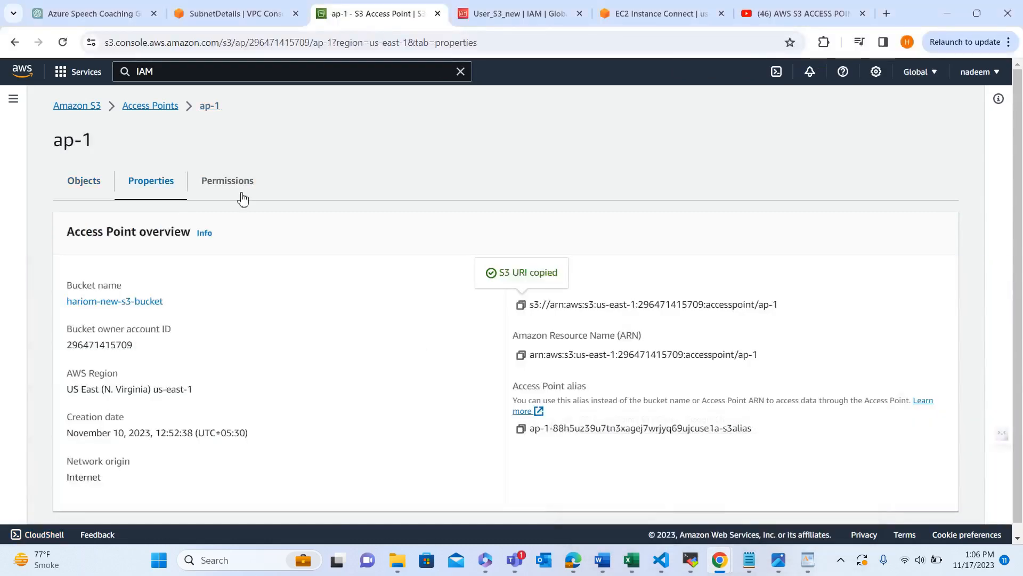
{"action": "left_click", "coordinate": [227, 181]}
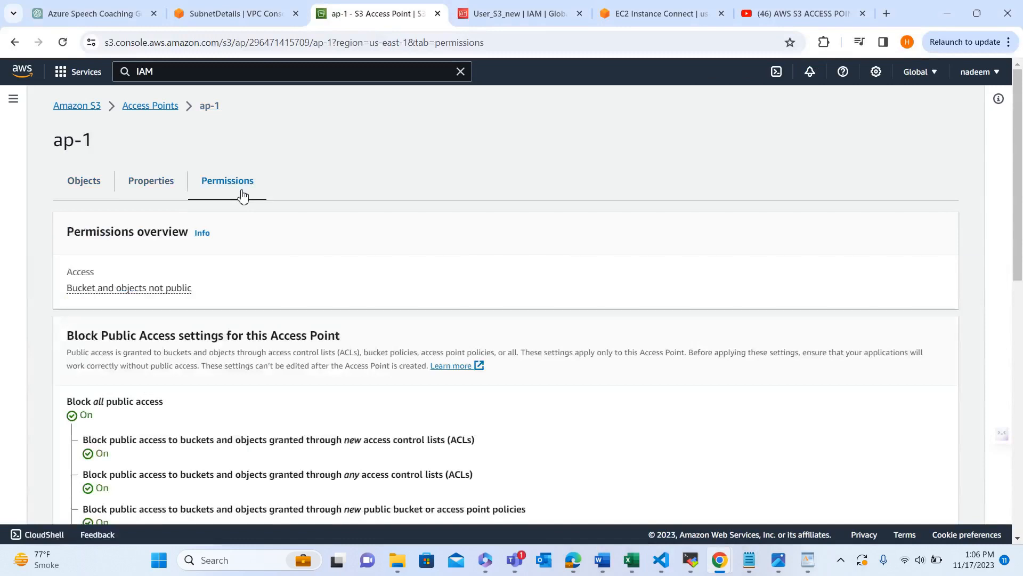
{"action": "scroll", "coordinate": [243, 196], "scroll_direction": "down", "scroll_amount": 2}
{"action": "scroll", "coordinate": [242, 196], "scroll_direction": "down", "scroll_amount": 8}
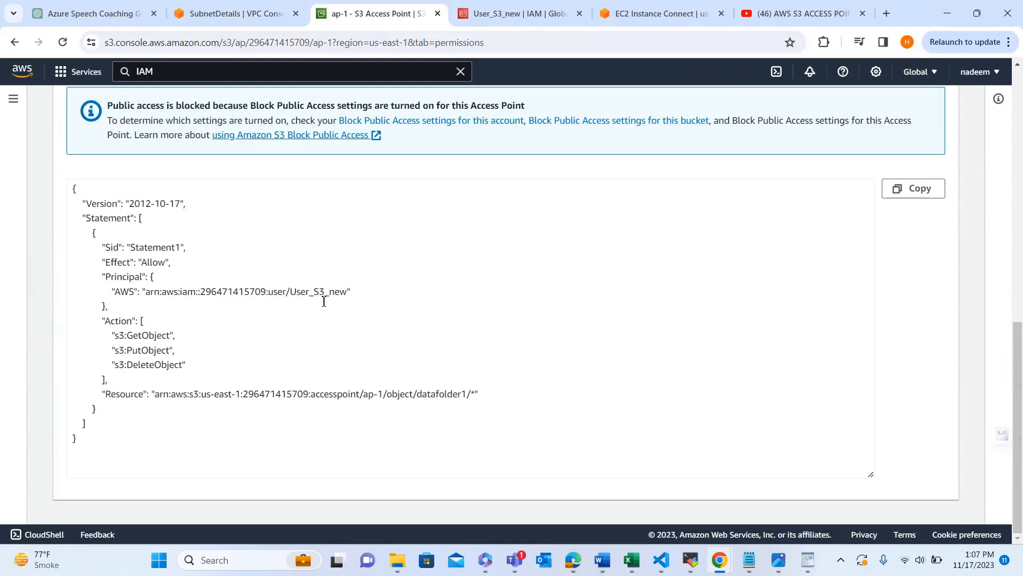
{"action": "scroll", "coordinate": [322, 300], "scroll_direction": "up", "scroll_amount": 4}
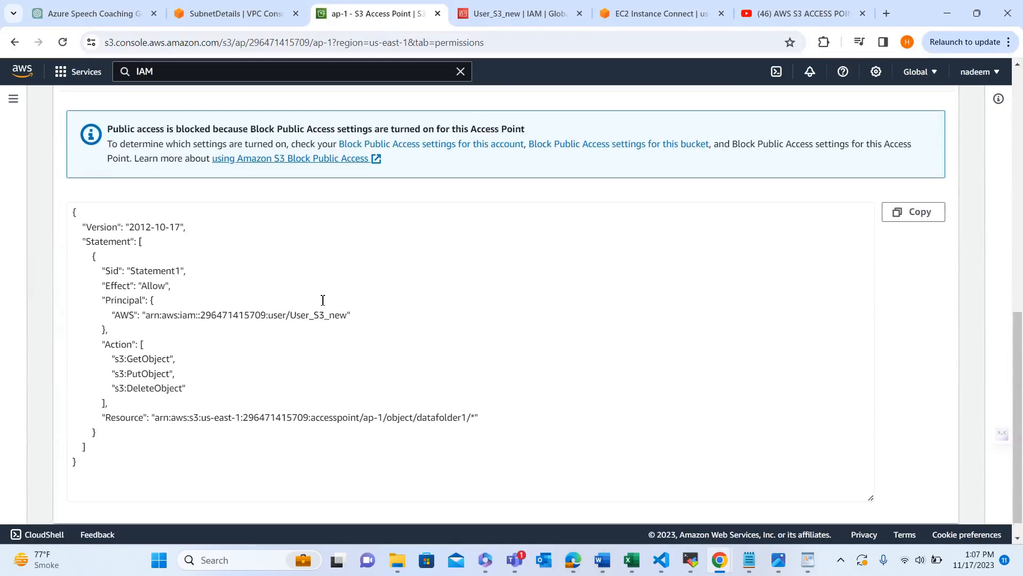
{"action": "scroll", "coordinate": [322, 302], "scroll_direction": "up", "scroll_amount": 6}
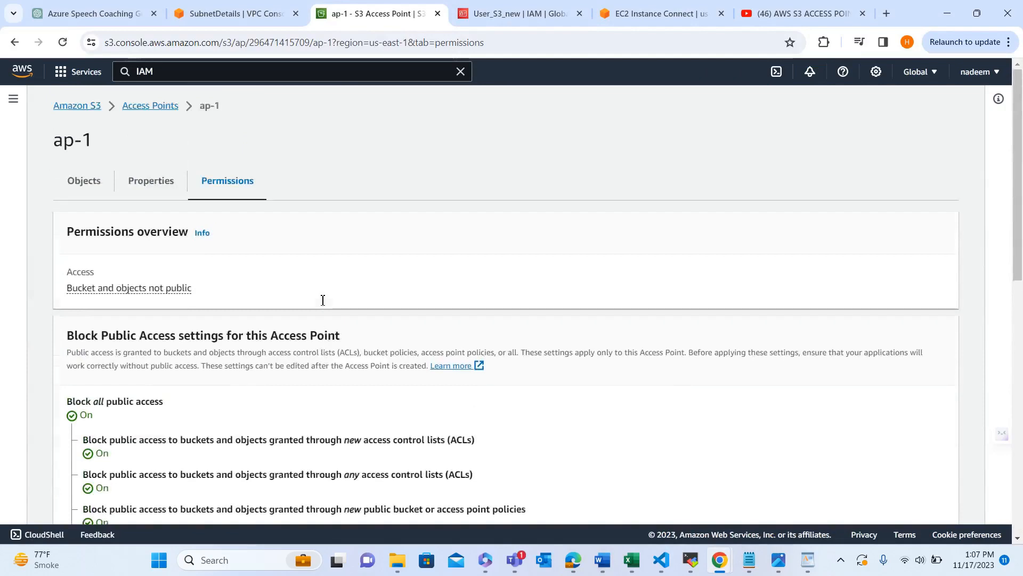
Open datafolder1/ among ap-1's objects to check its contents for the file ab
{"action": "left_click", "coordinate": [89, 190]}
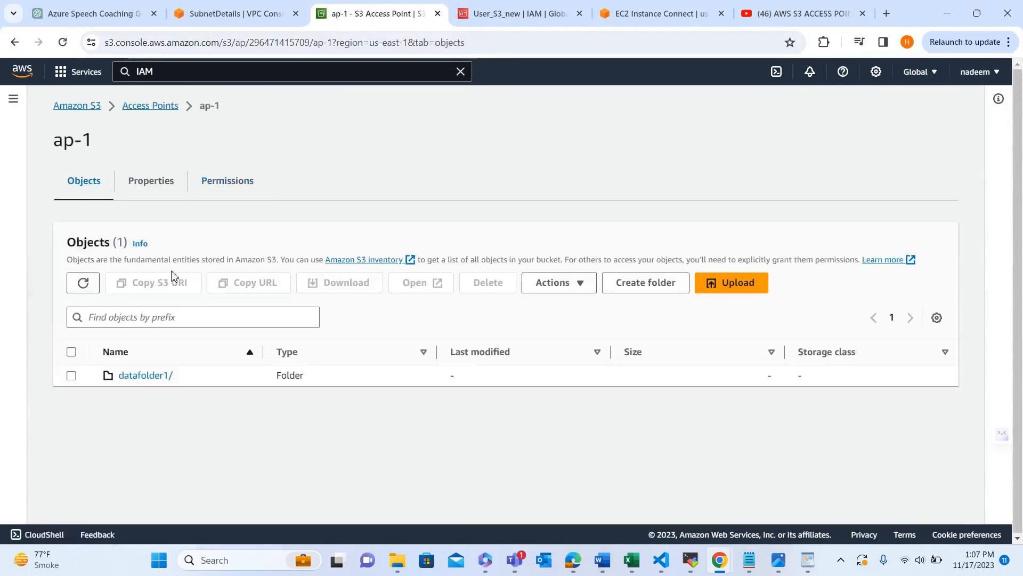
{"action": "left_click", "coordinate": [152, 381]}
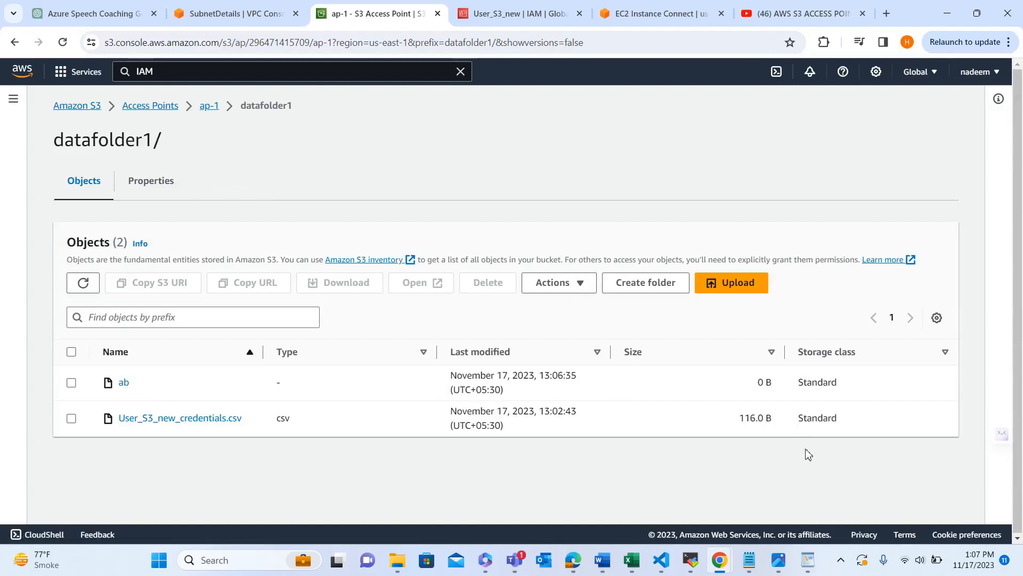
{"action": "left_click", "coordinate": [845, 562]}
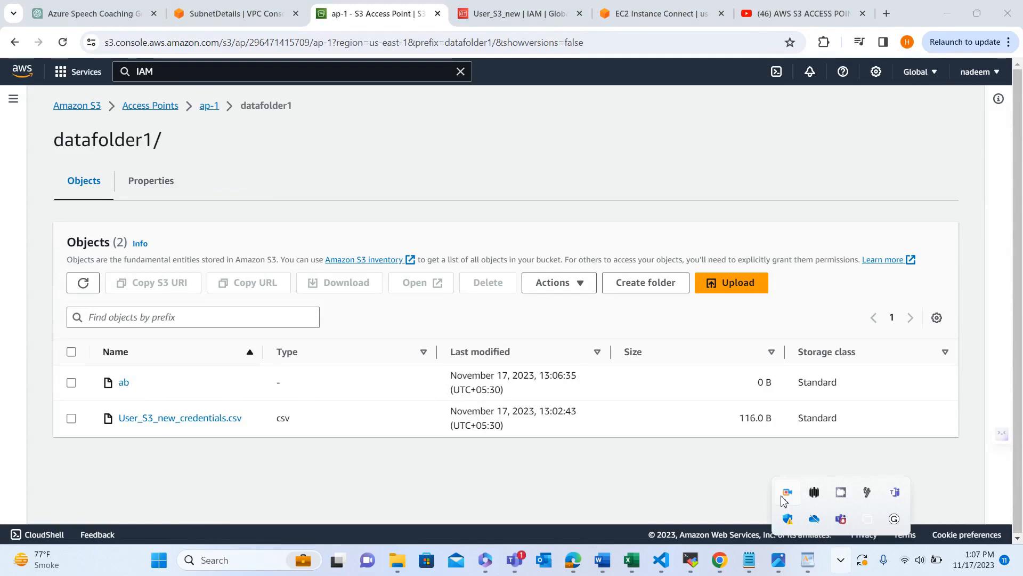
{"action": "left_click", "coordinate": [737, 494]}
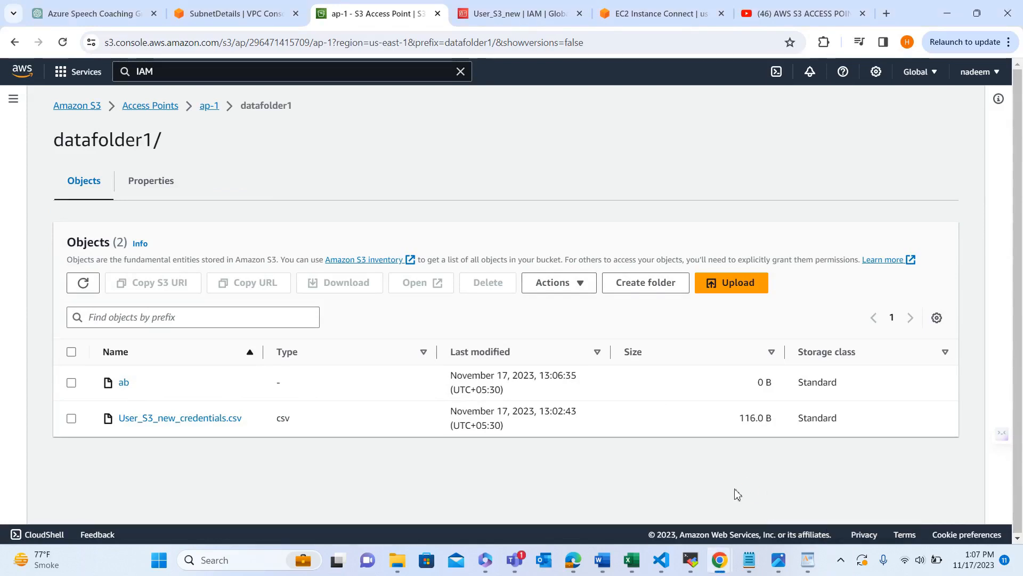